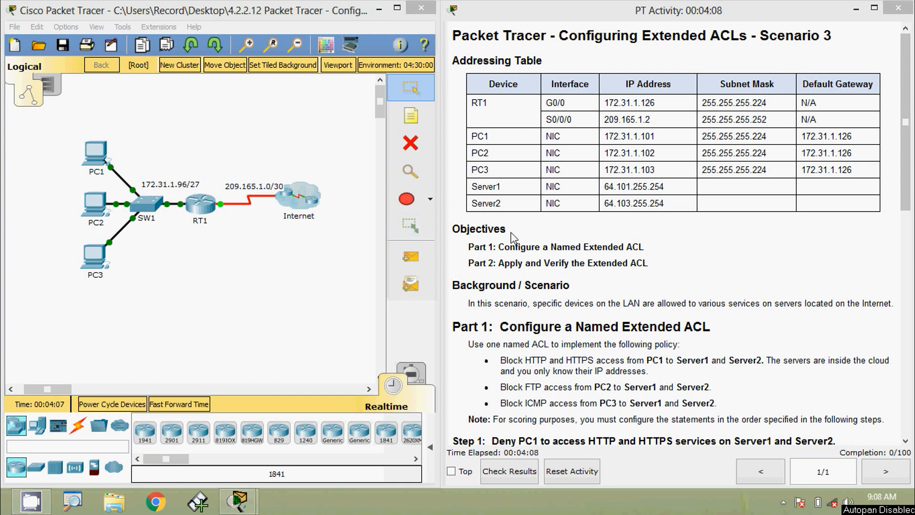
Read through the lab instructions, noting the ACL name given in step 1a
click(514, 251)
scroll(514, 250, down, 1)
scroll(514, 250, down, 1)
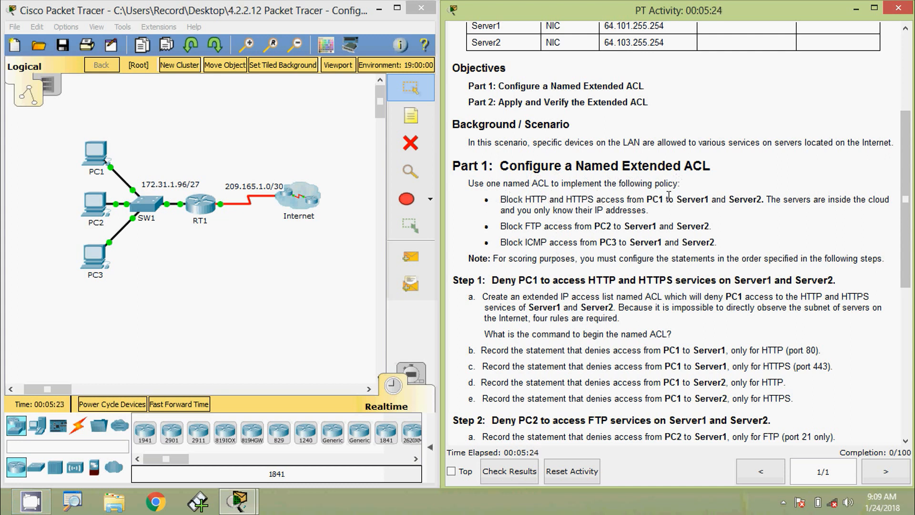
scroll(624, 227, down, 1)
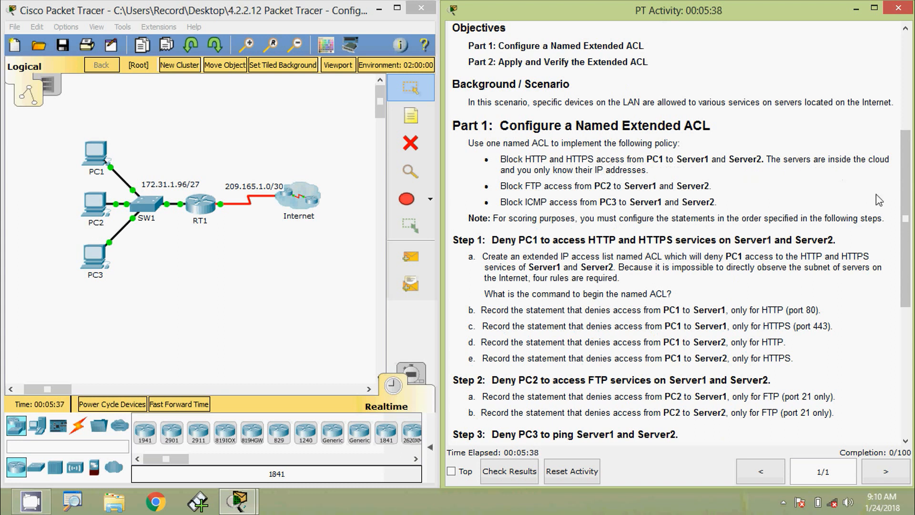
drag(907, 168, 908, 67)
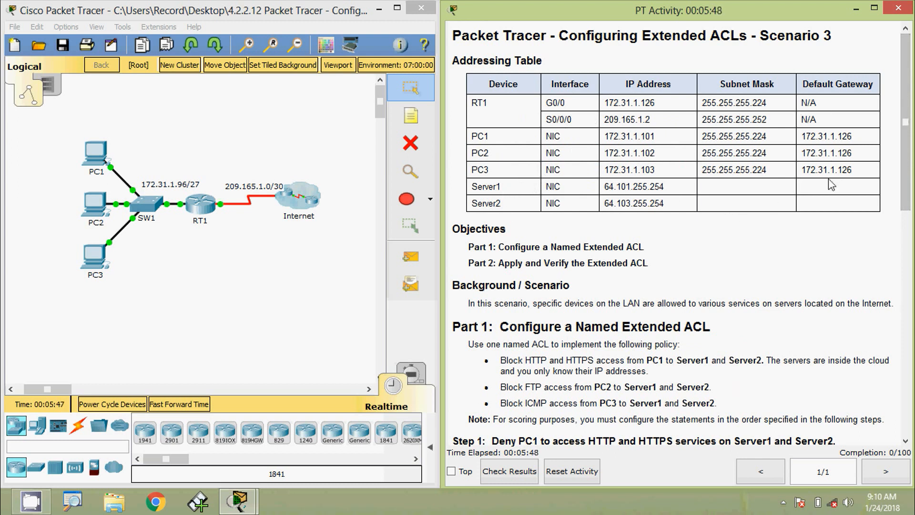
drag(898, 186, 897, 310)
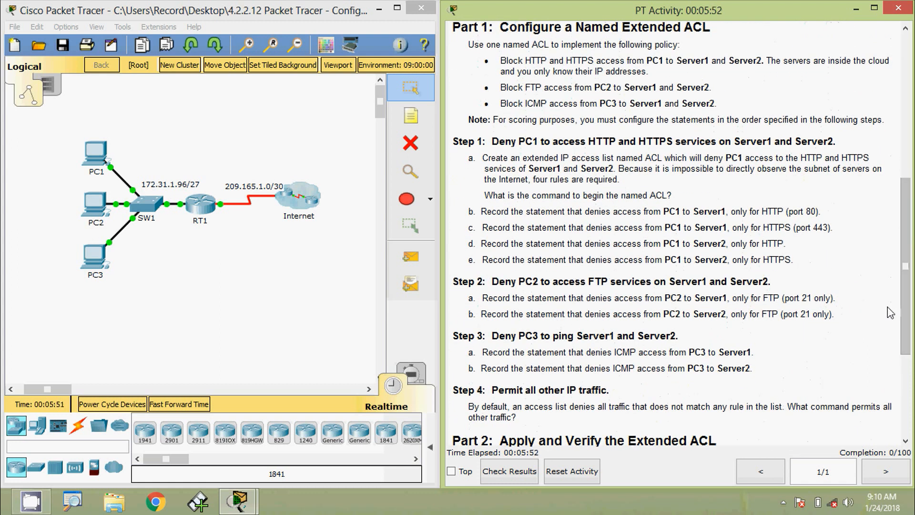
scroll(913, 260, up, 3)
scroll(913, 260, up, 2)
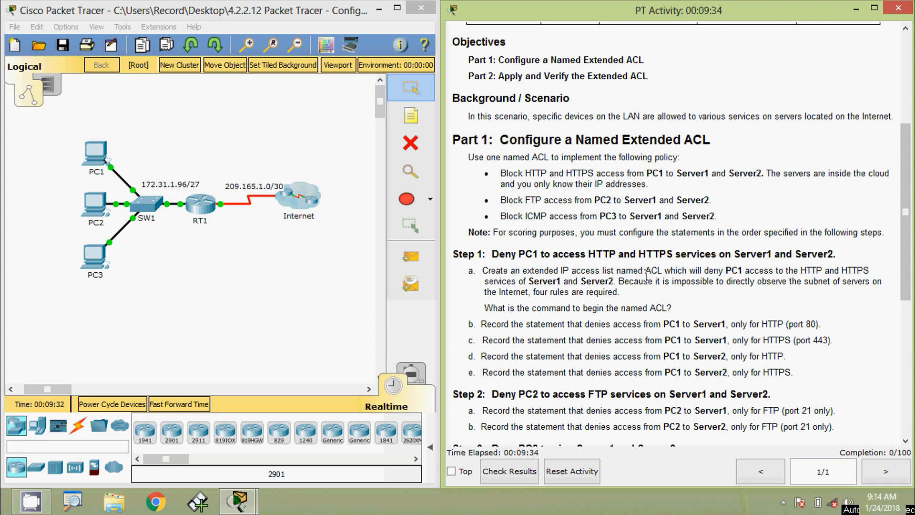
drag(645, 274, 662, 276)
click(623, 286)
Open RT1's command line interface and wake the console to get a prompt
click(206, 210)
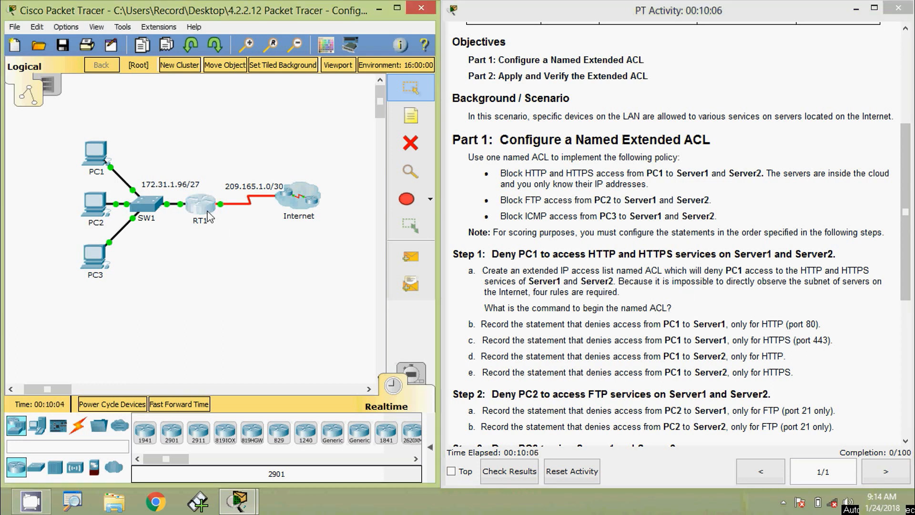
click(382, 122)
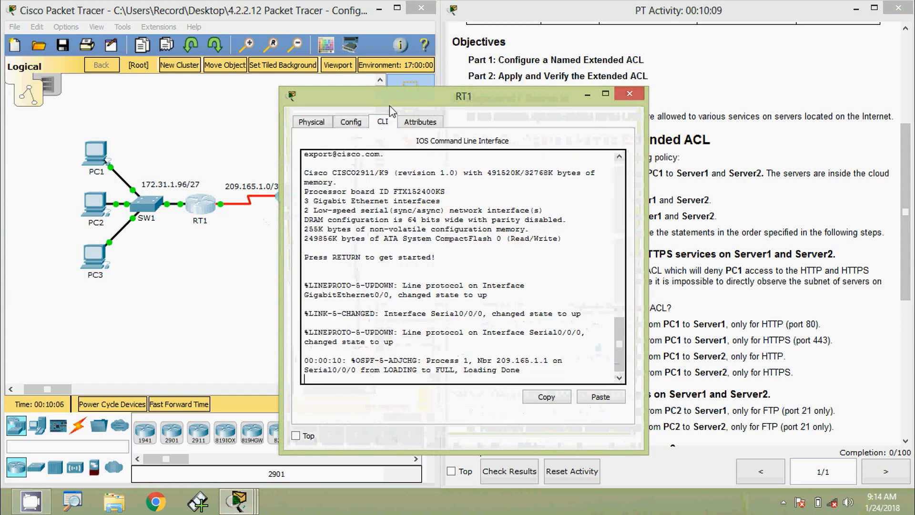
drag(399, 93, 482, 45)
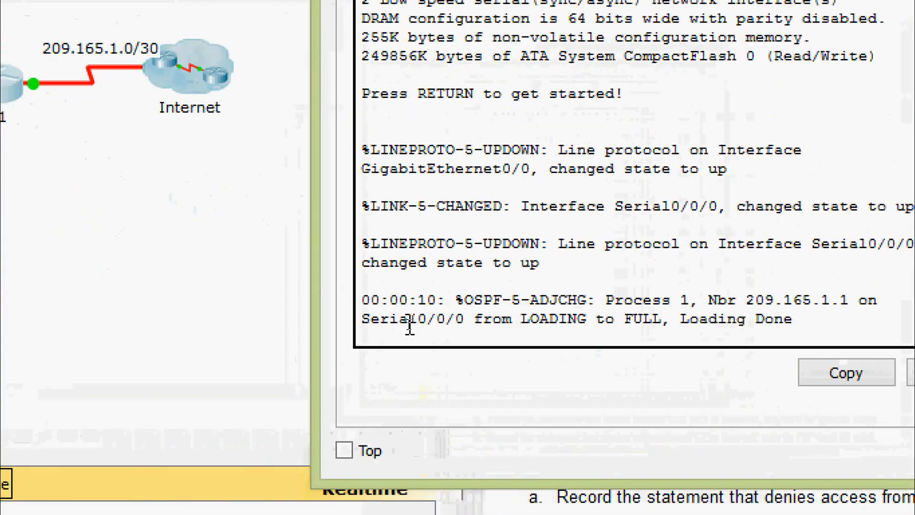
key(Return)
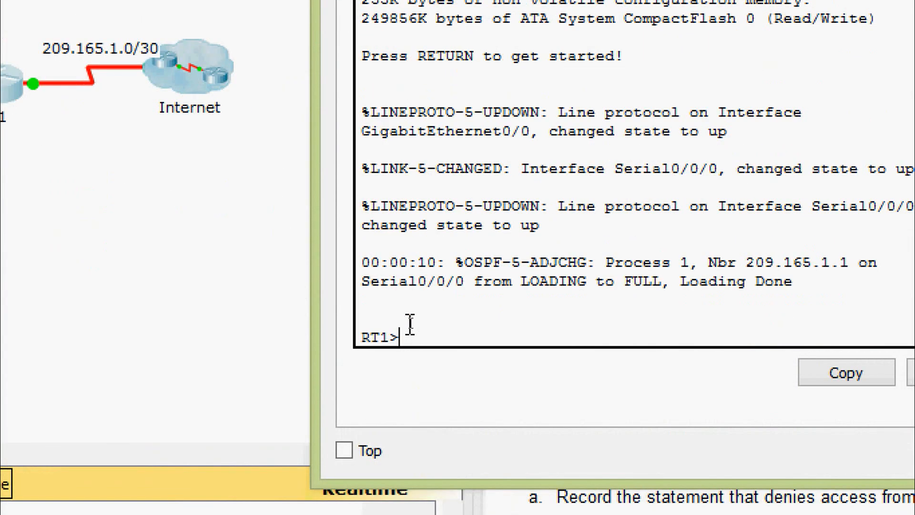
Enter privileged EXEC and then global configuration mode with enable and configure terminal
text(conf)
key(Tab)
key(Tab)
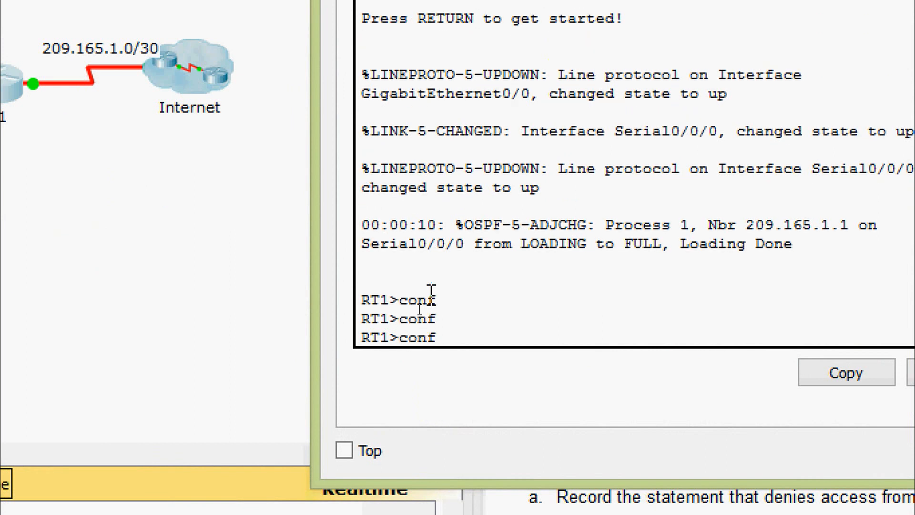
key(BackSpace)
key(BackSpace)
key(BackSpace)
text(ena)
key(Tab)
key(Return)
text(conf)
key(Tab)
text(t)
Create the named extended access list with ip access-list extended ACL
key(Tab)
key(Return)
key(Return)
key(Return)
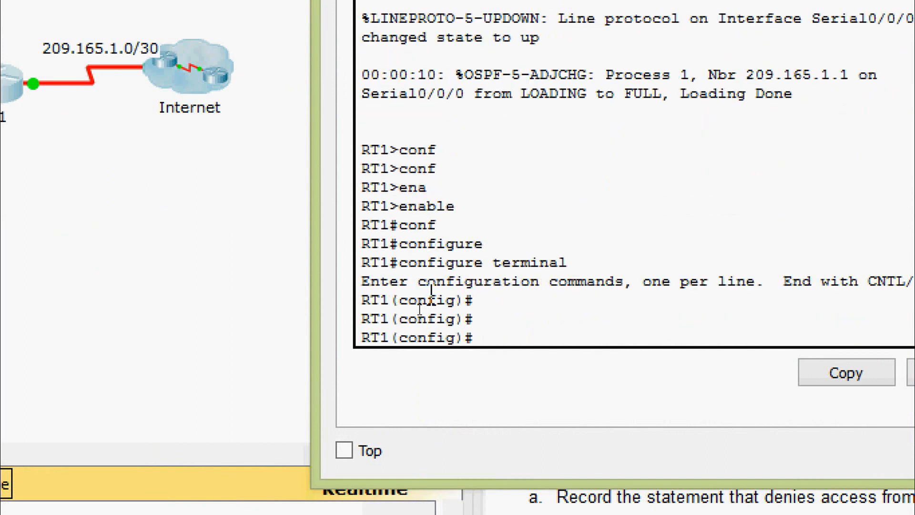
text(ip ac)
key(Tab)
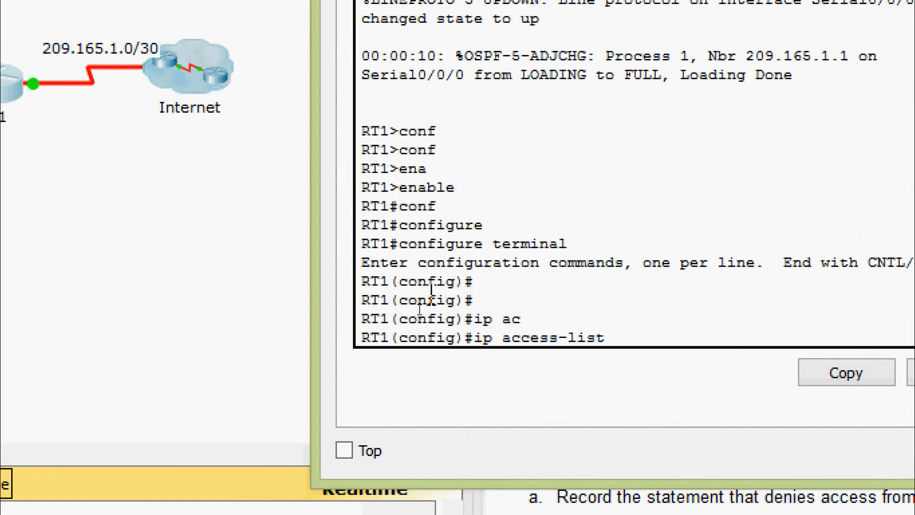
text(?)
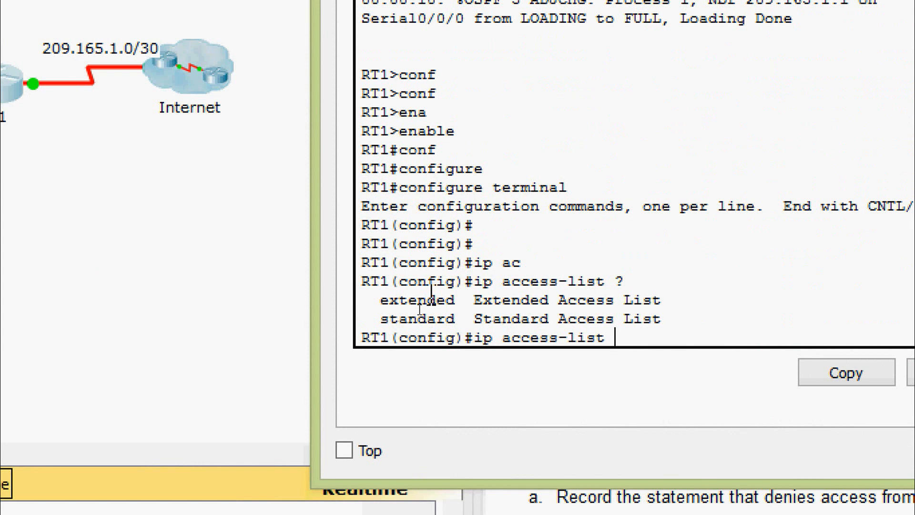
text(ex)
key(Tab)
text(?)
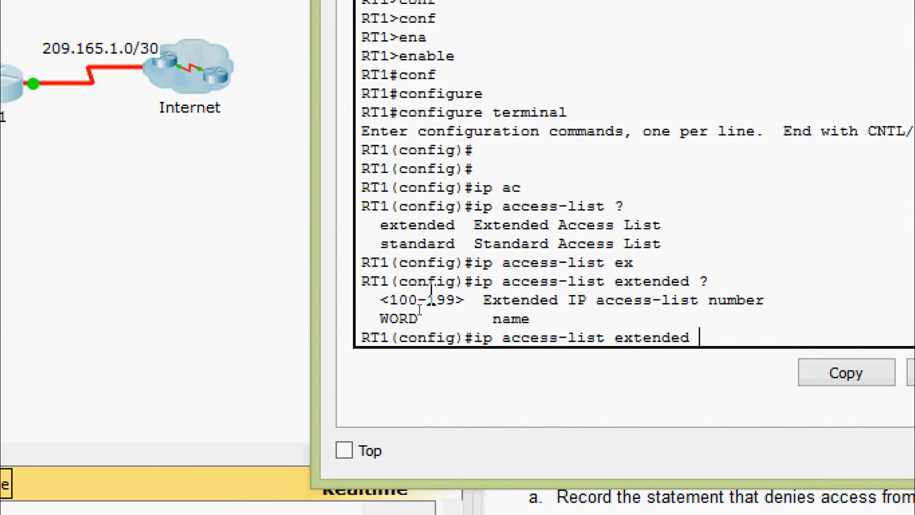
text(ACL)
key(Return)
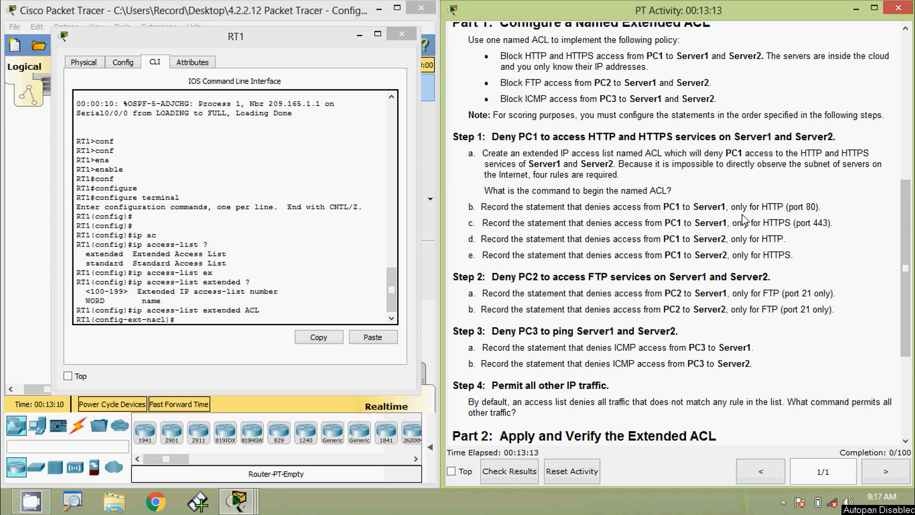
Begin the rule by entering deny tcp host on RT1
drag(282, 44, 295, 35)
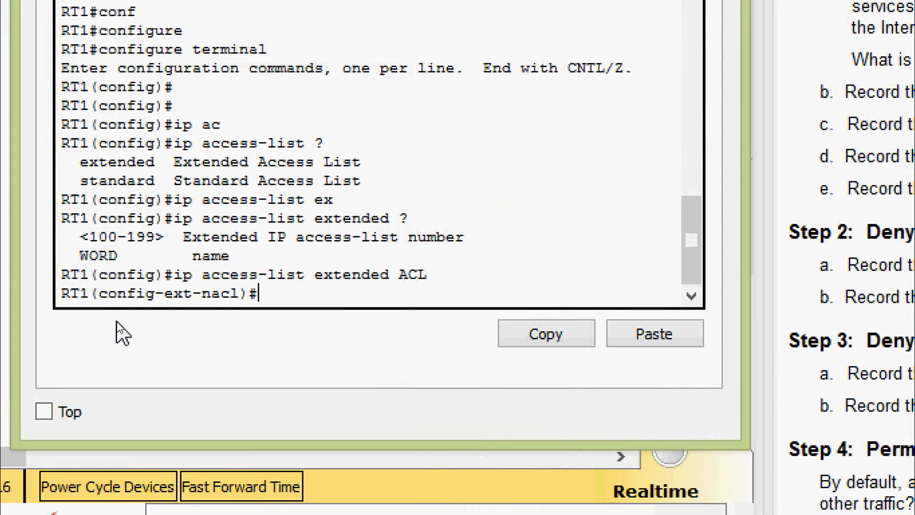
text(den)
key(Tab)
text(?)
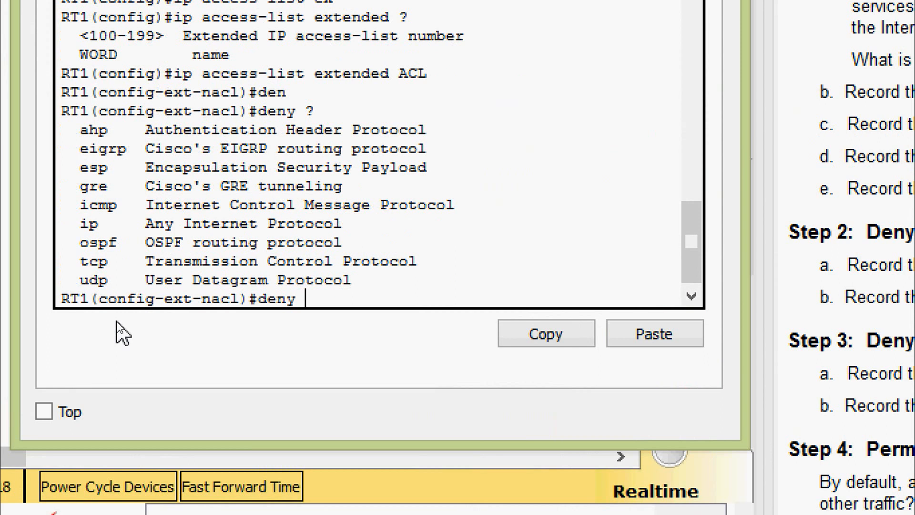
text(tc)
key(Tab)
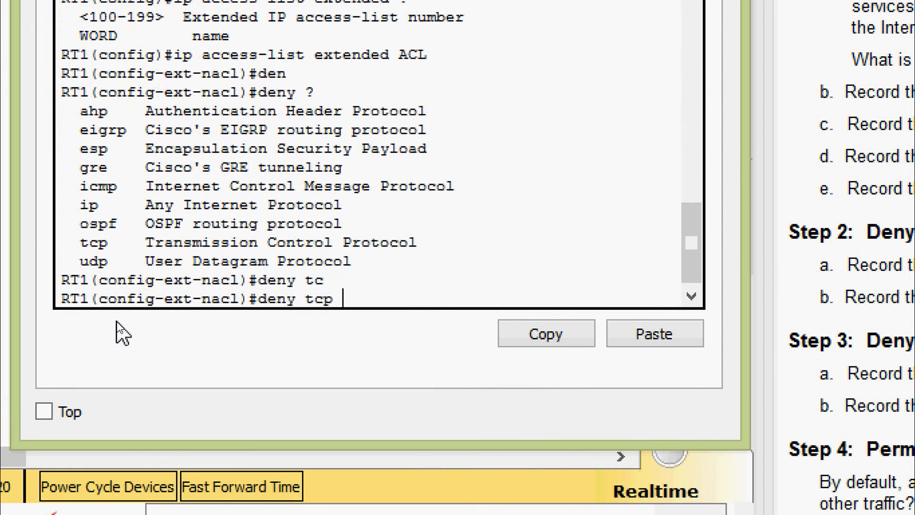
text(?ho)
key(Tab)
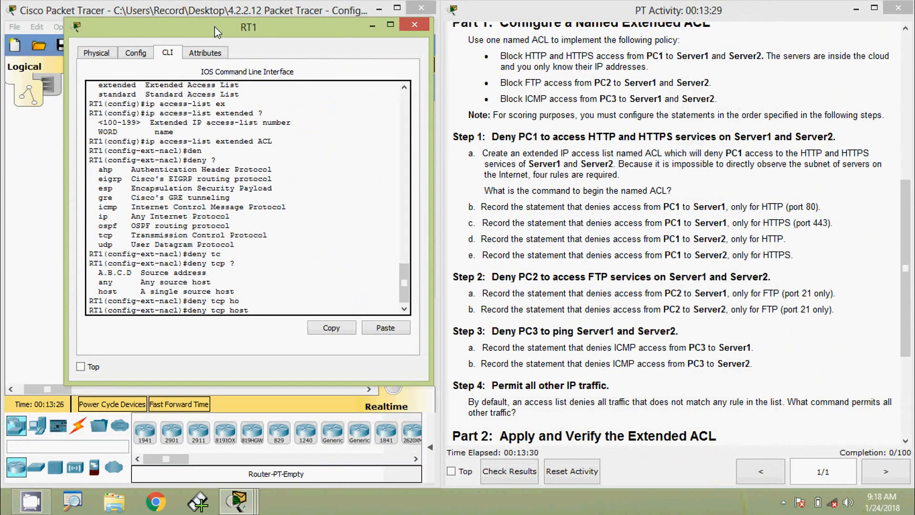
Copy PC1's address 172.31.1.101 from the Addressing Table and paste it as the source host
drag(215, 28, 401, 71)
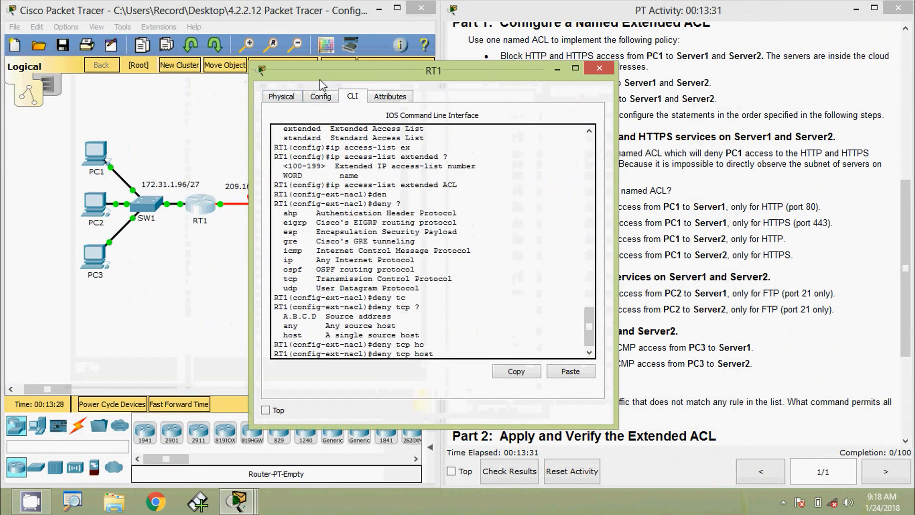
drag(310, 75, 153, 42)
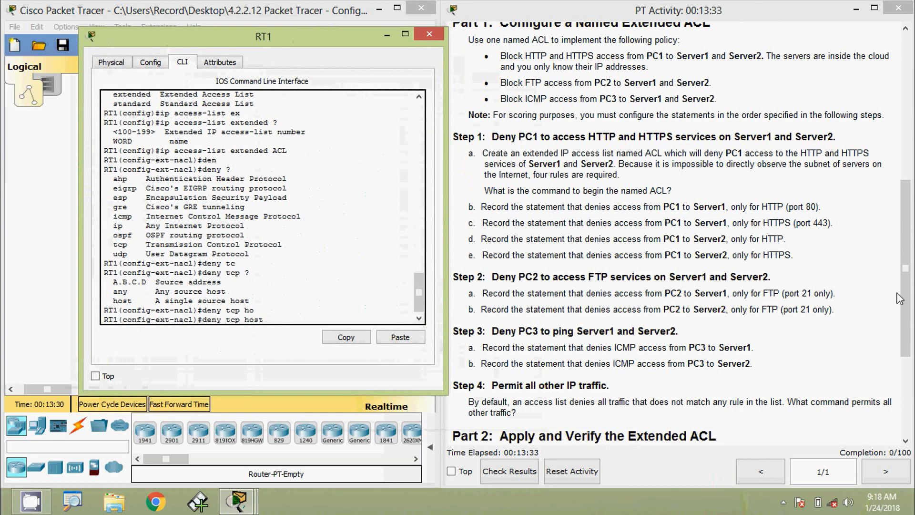
click(751, 245)
scroll(546, 170, up, 10)
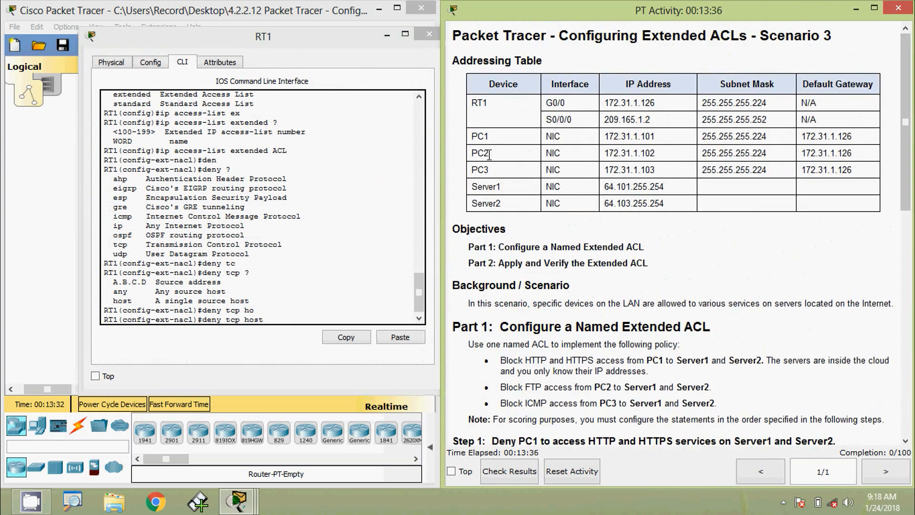
drag(604, 136, 657, 136)
key(ctrl+c)
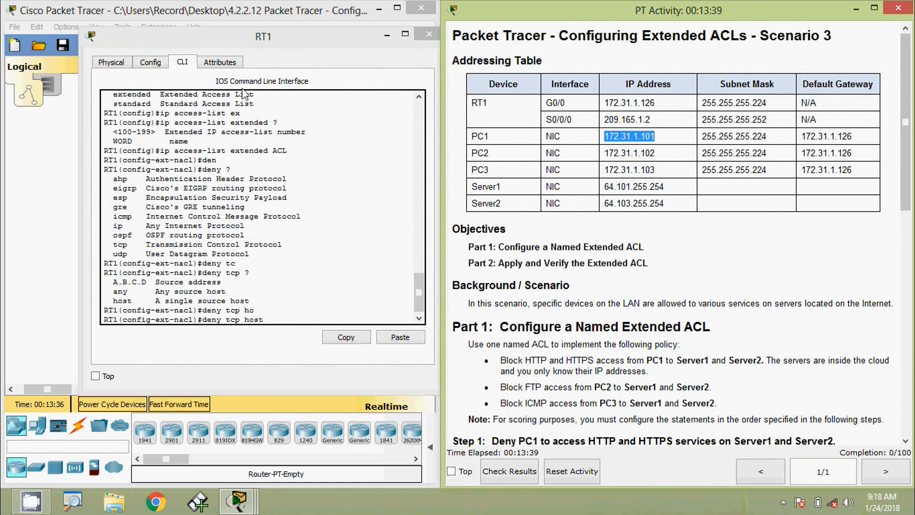
drag(255, 41, 268, 36)
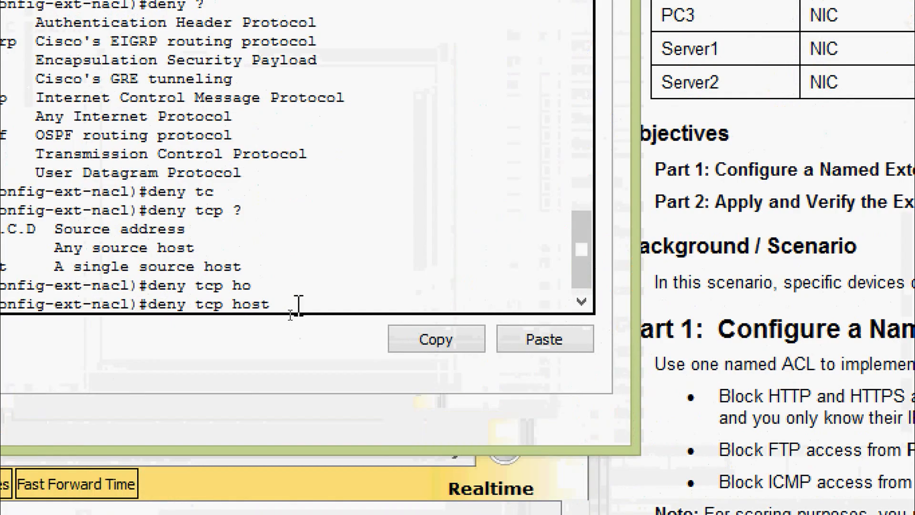
right_click(290, 315)
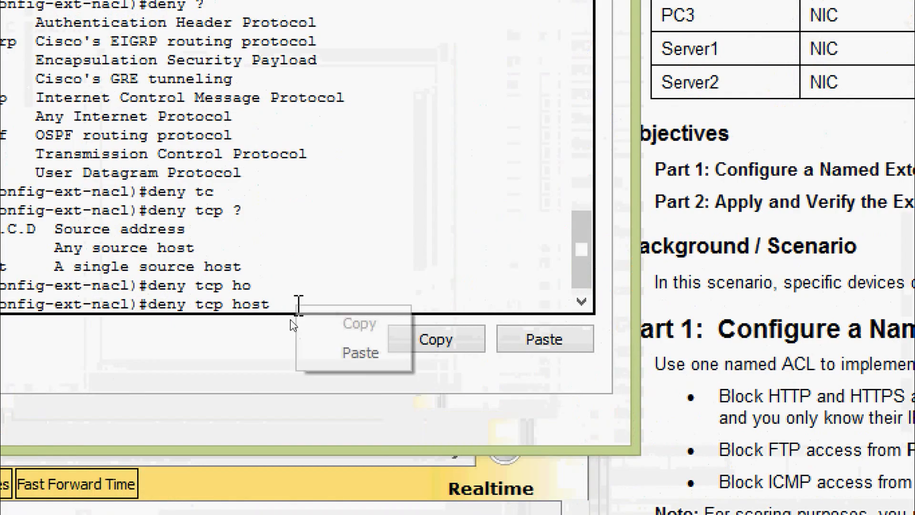
click(312, 345)
Add the destination host keyword after the source address
text(?)
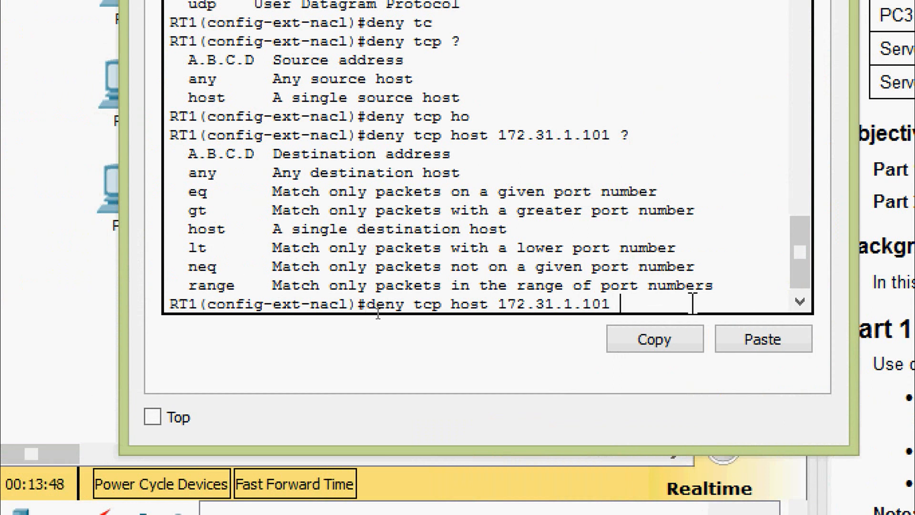
text(host)
key(Tab)
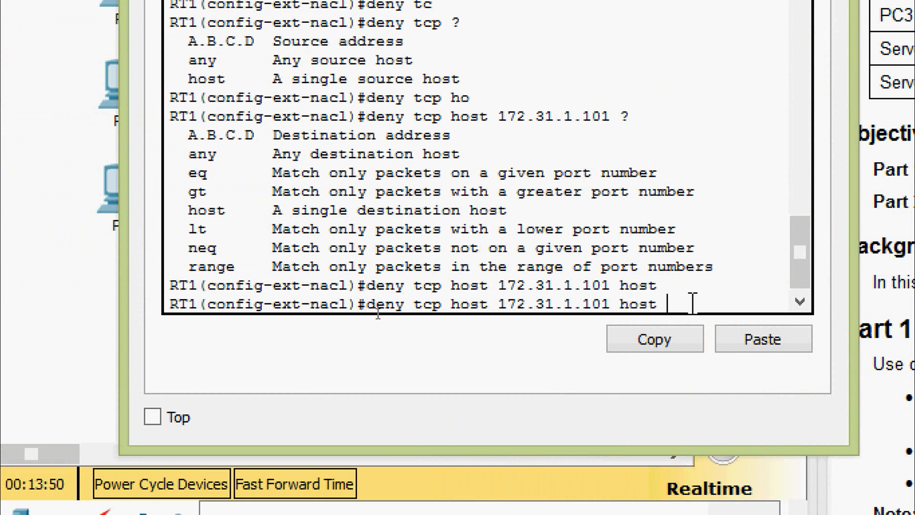
text(?)
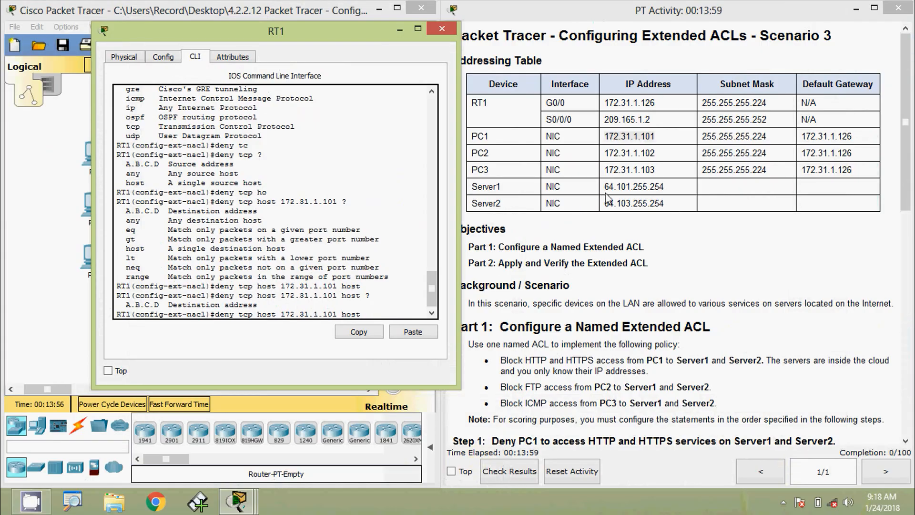
Paste Server1's 64.101.255.254 as the destination and finish the rule with eq 80
drag(605, 186, 664, 186)
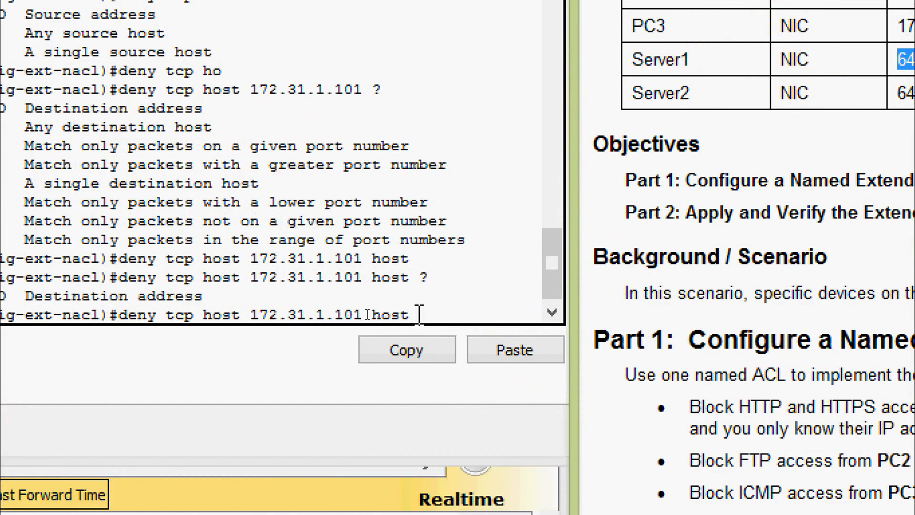
click(374, 313)
right_click(437, 313)
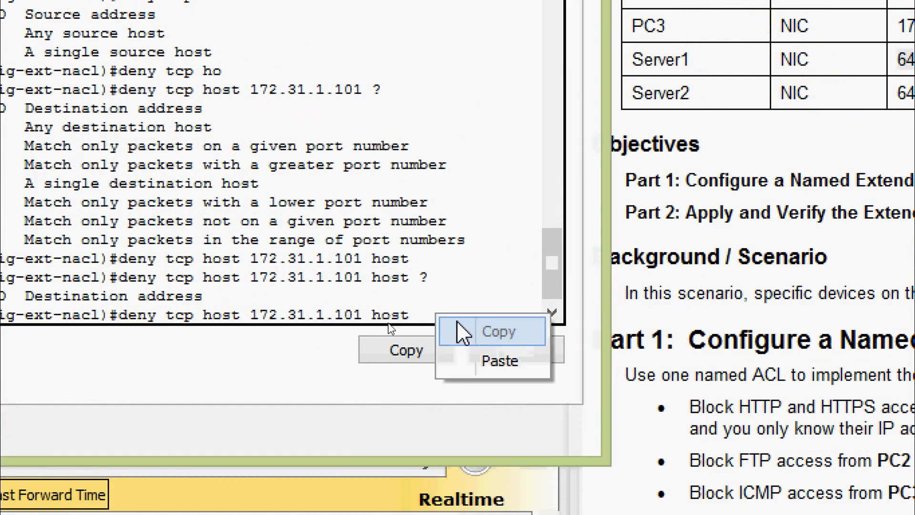
click(471, 349)
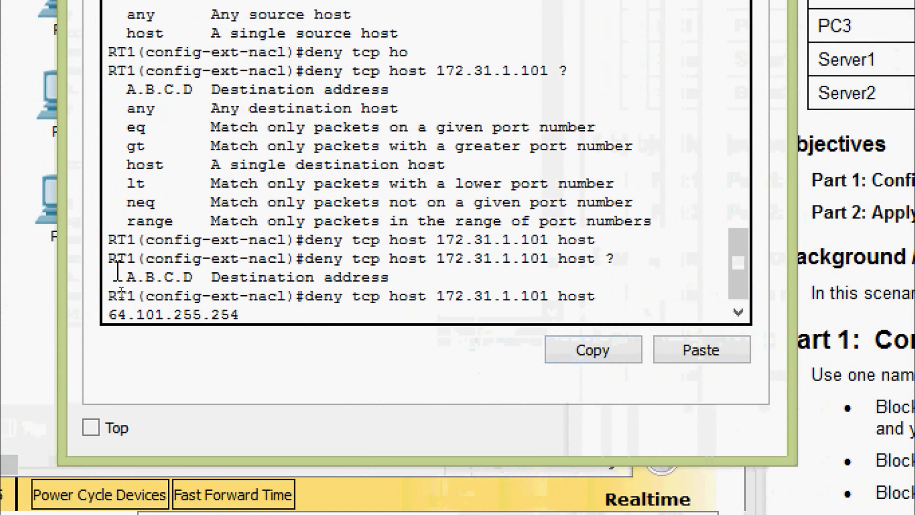
text(?)
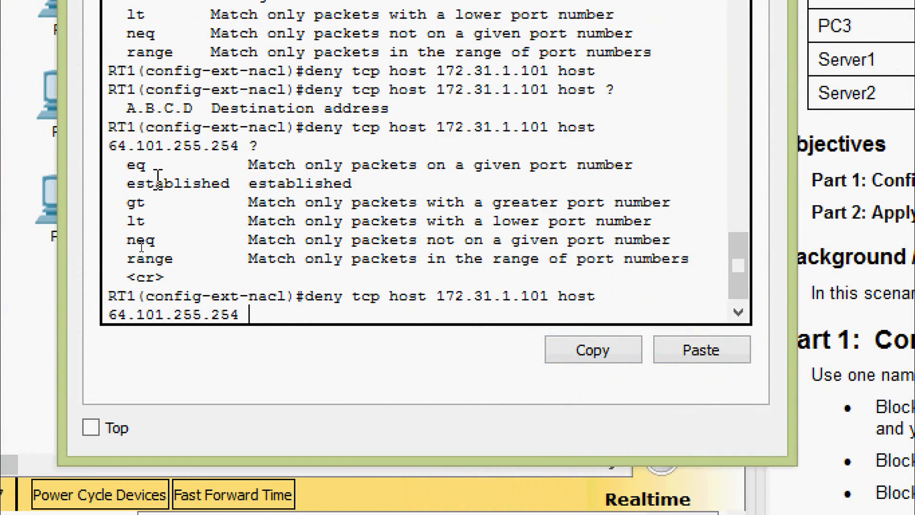
text(e)
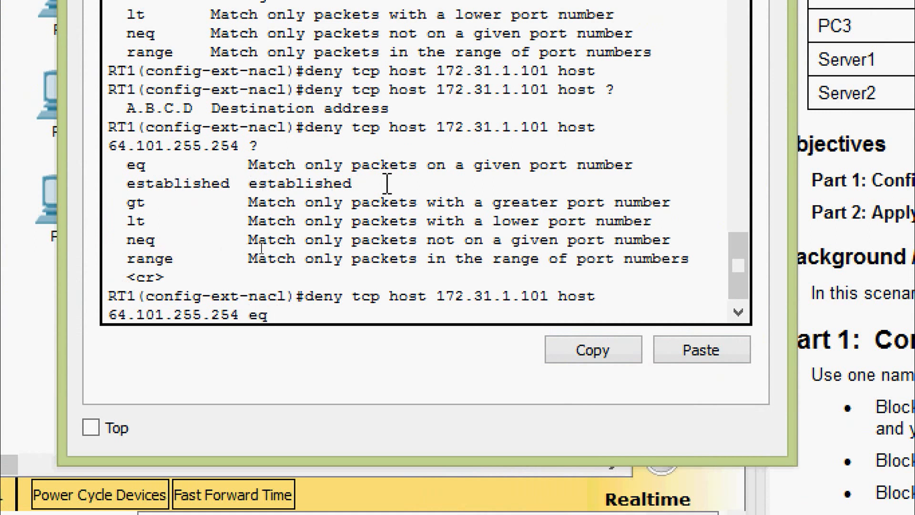
text(q ?)
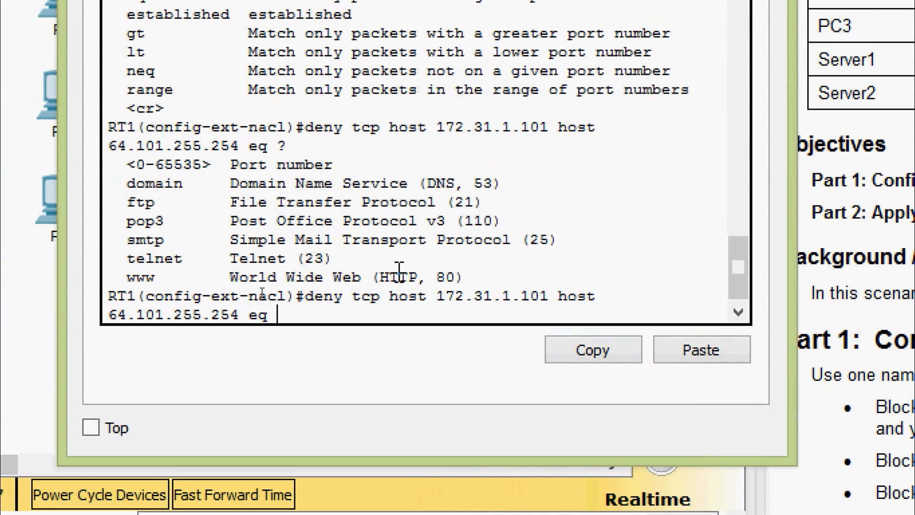
text(80)
key(Return)
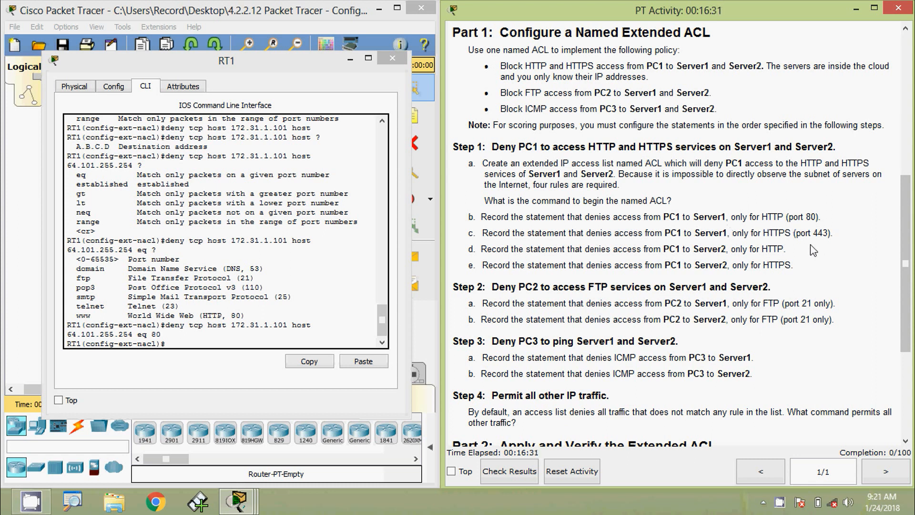
drag(260, 65, 446, 67)
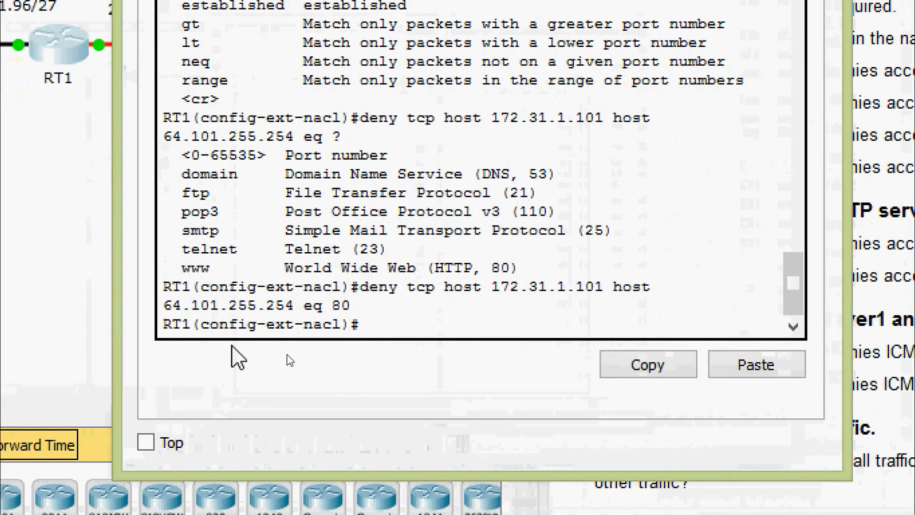
Recall the port 80 rule and re-enter it with eq 443 to block HTTPS to Server1
key(Up)
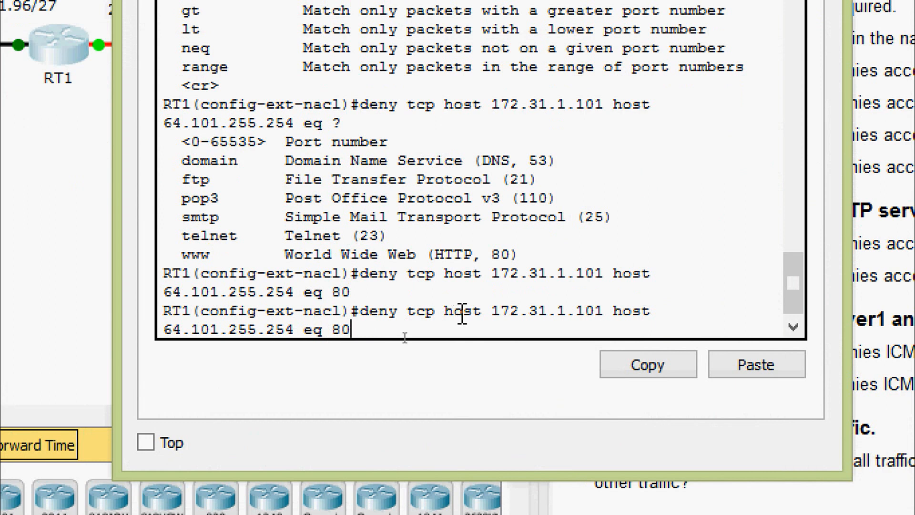
drag(491, 312, 647, 307)
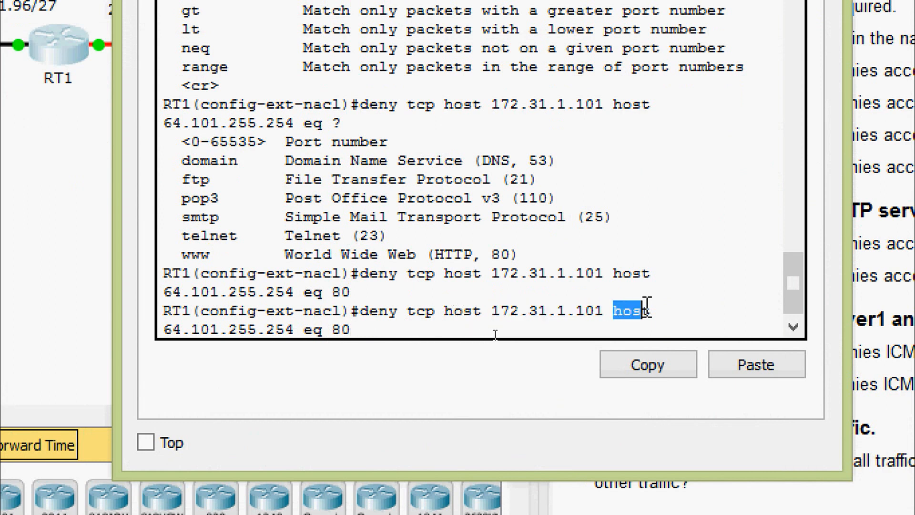
drag(163, 329, 323, 329)
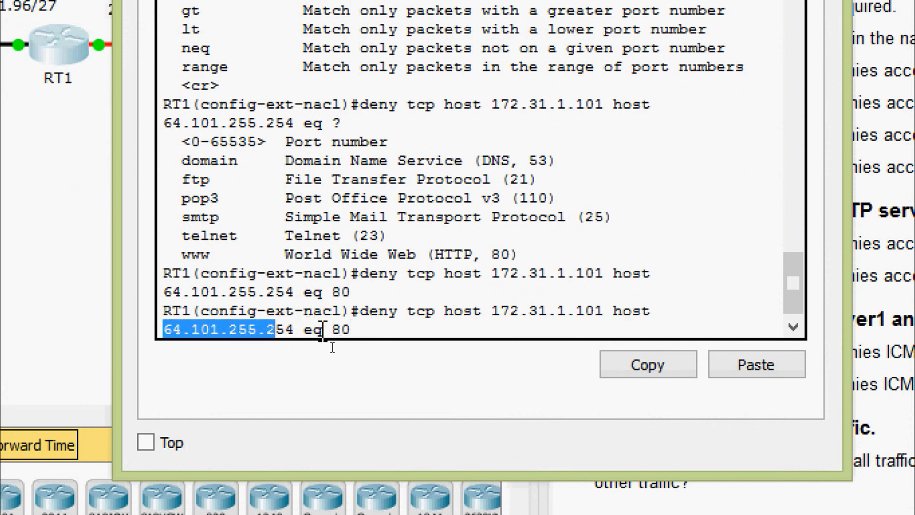
click(334, 334)
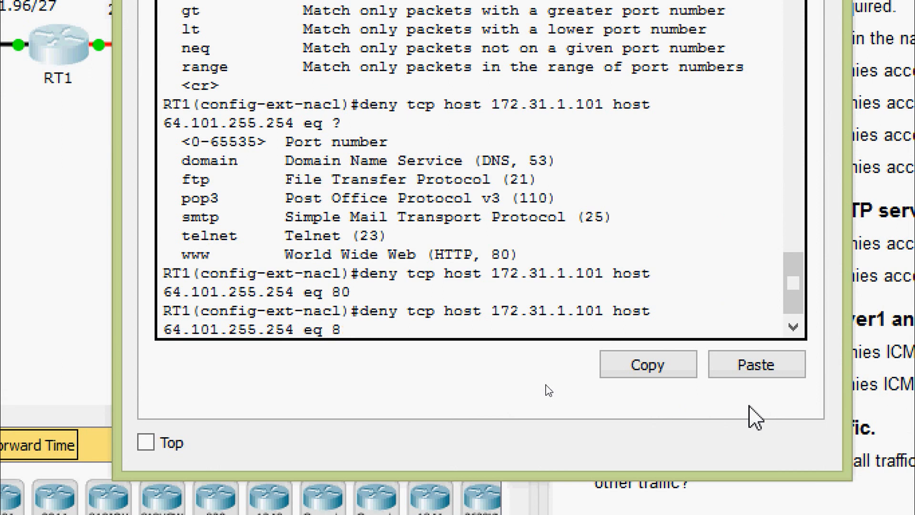
text(?)
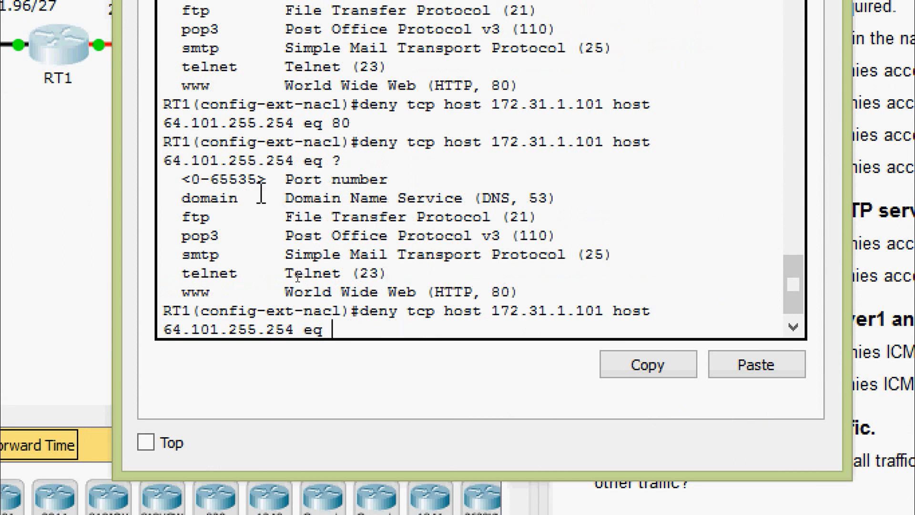
drag(390, 181, 164, 179)
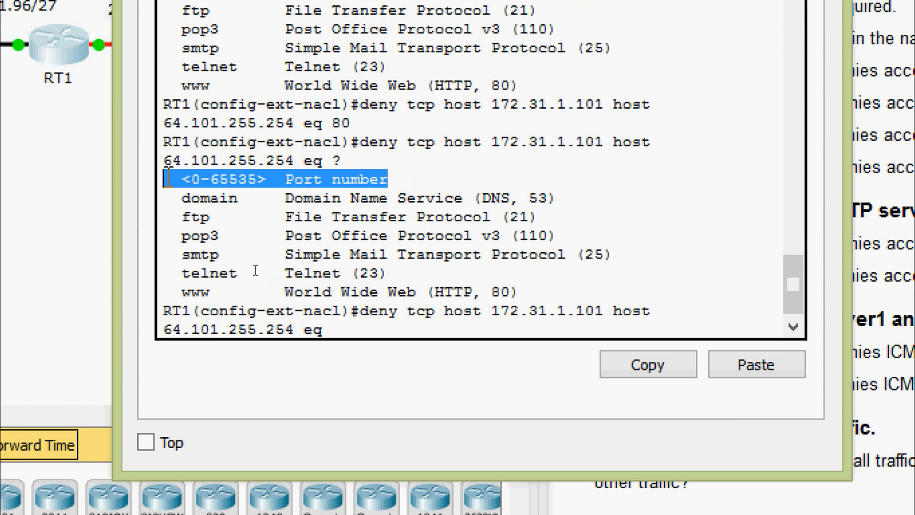
click(365, 334)
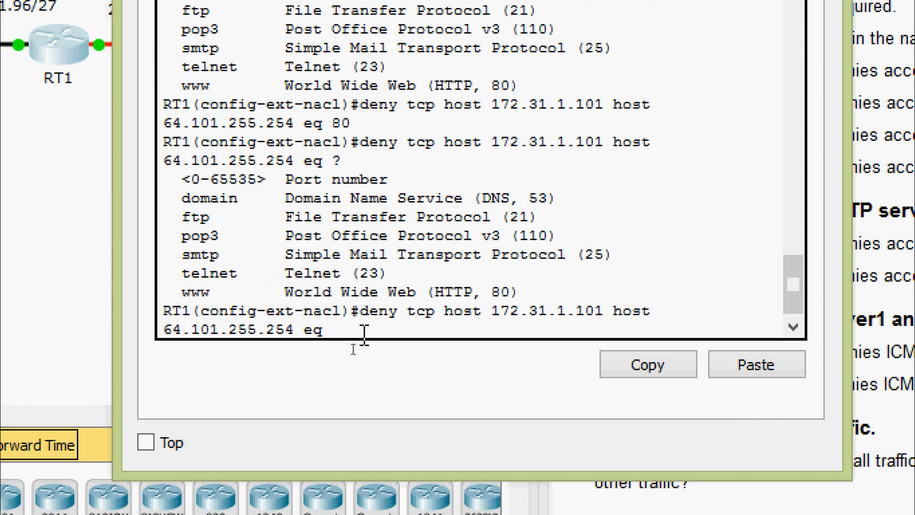
text(443)
key(Return)
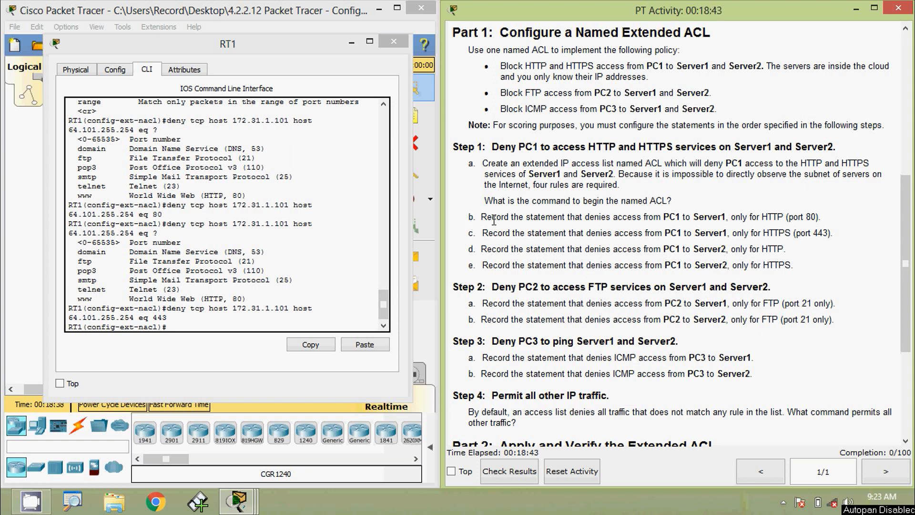
drag(469, 218, 821, 221)
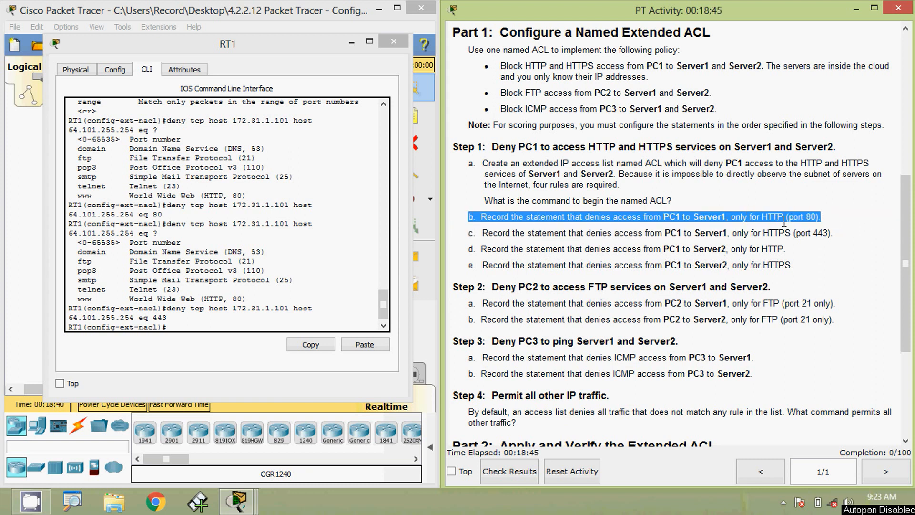
drag(693, 250, 727, 250)
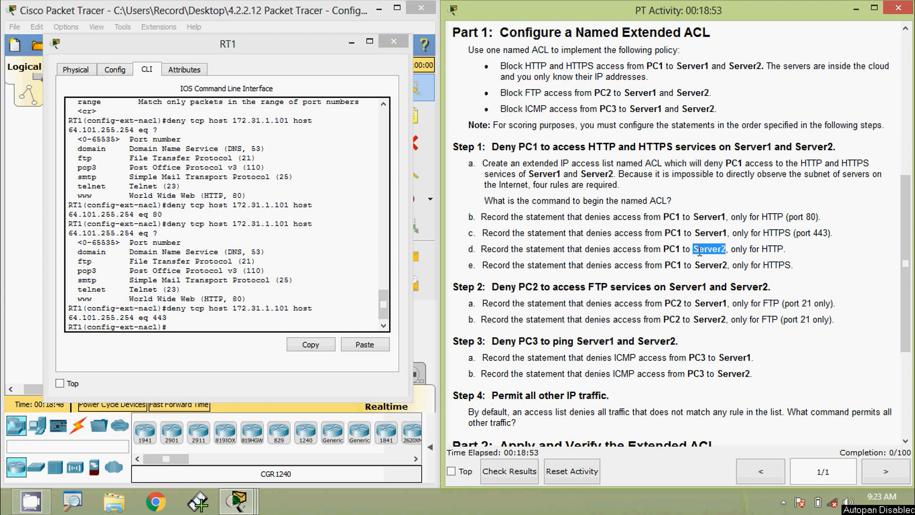
click(876, 310)
drag(900, 313, 860, 171)
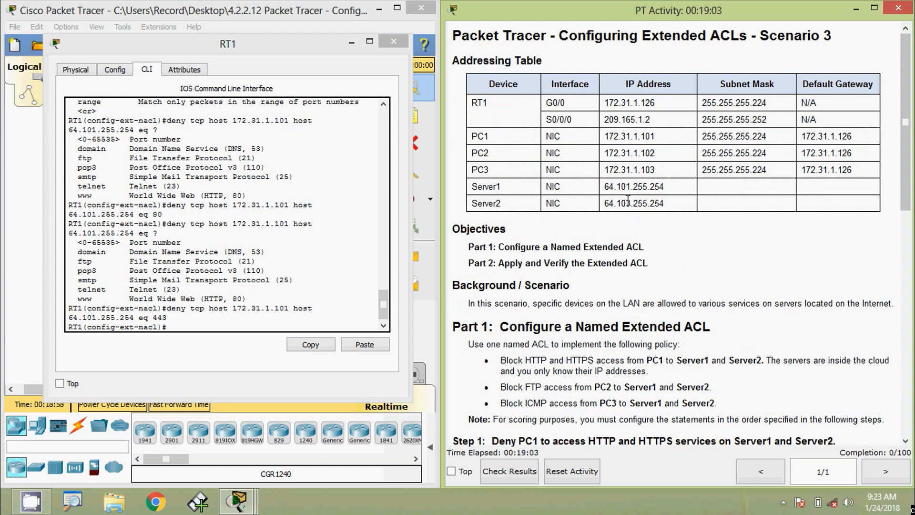
drag(900, 196, 900, 306)
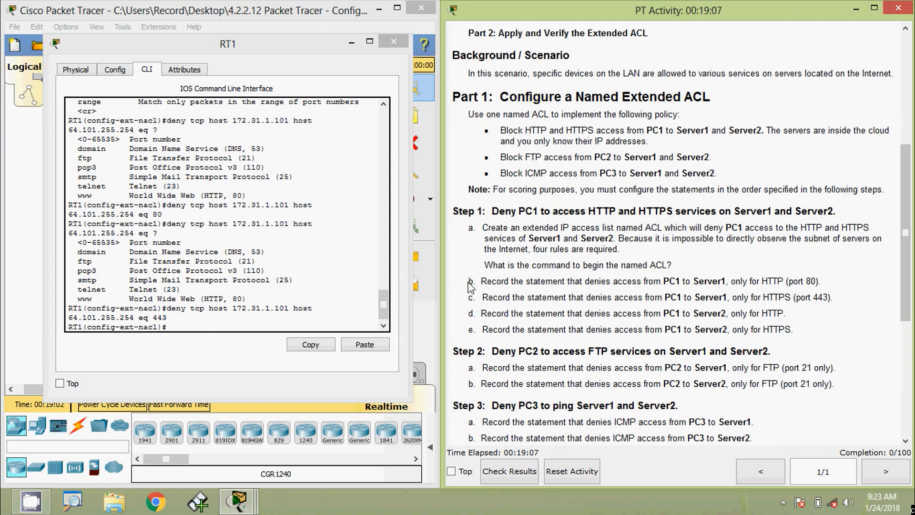
Recall the port 80 rule and change its destination to 64.103.255.254
drag(469, 285, 731, 285)
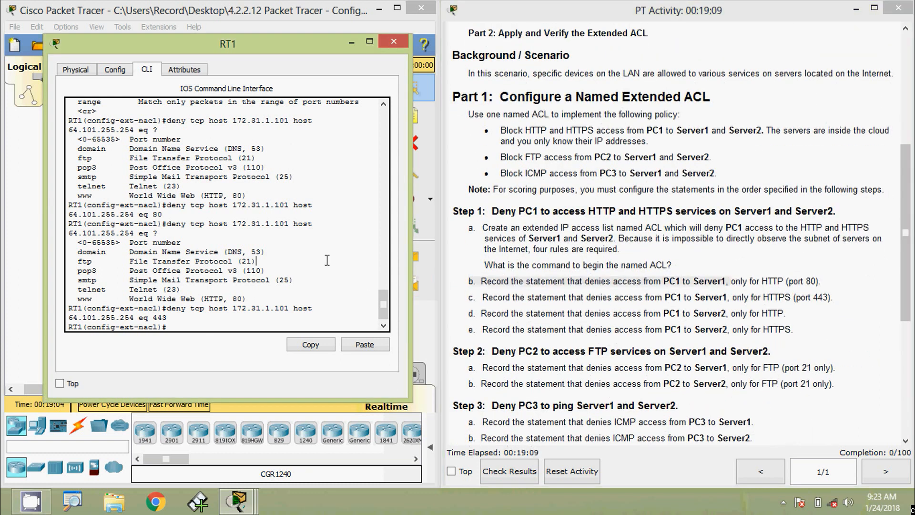
drag(276, 44, 446, 47)
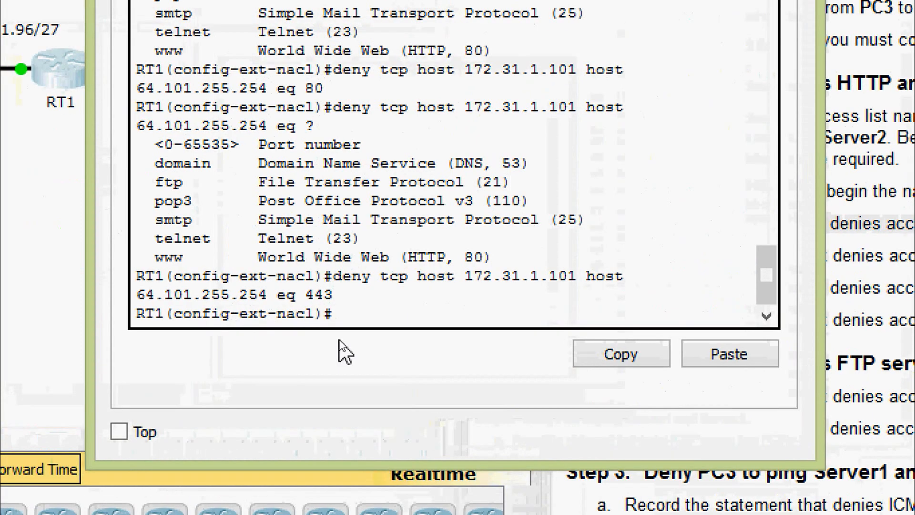
key(Up)
key(Up)
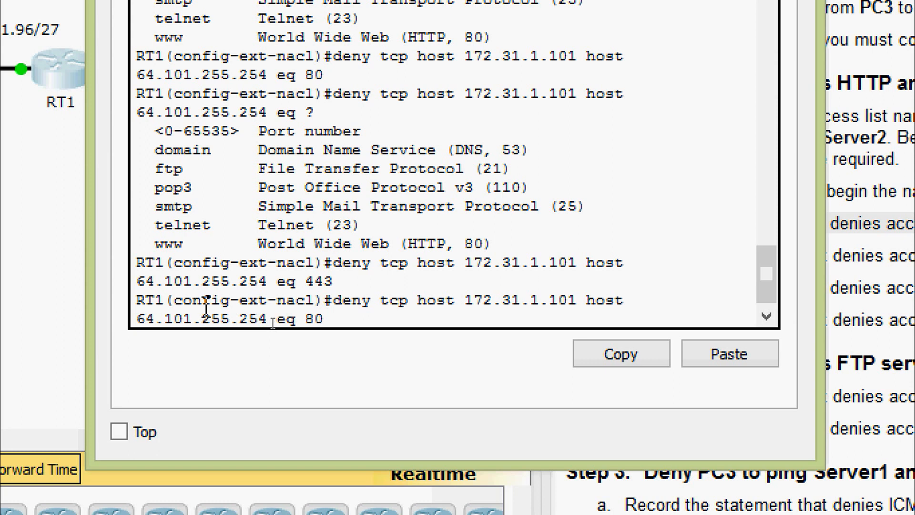
key(Left)
key(Left)
key(Left)
key(Left)
key(Left)
key(Left)
key(Left)
key(Left)
key(Left)
key(Left)
key(Left)
key(Left)
key(Left)
key(Left)
key(BackSpace)
text(3)
key(Return)
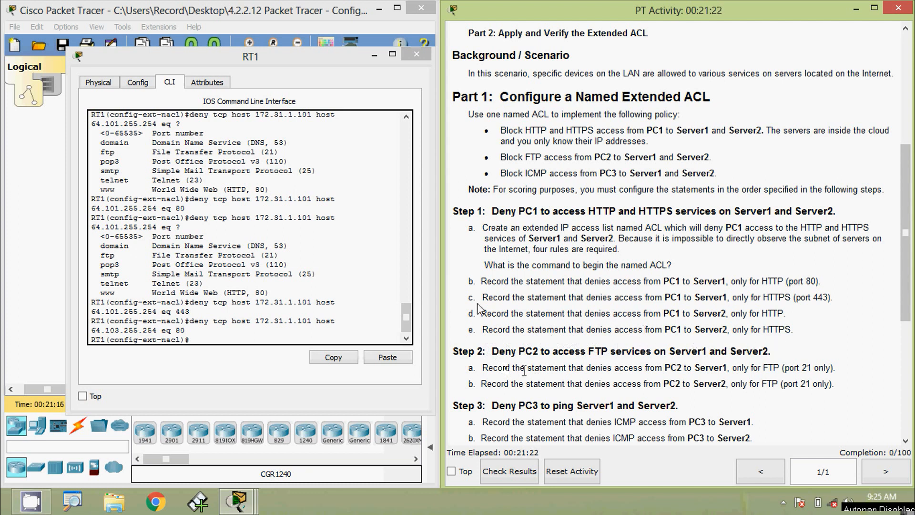
Review Step 1 lines c and e for the Server2 requirements
drag(467, 298, 830, 300)
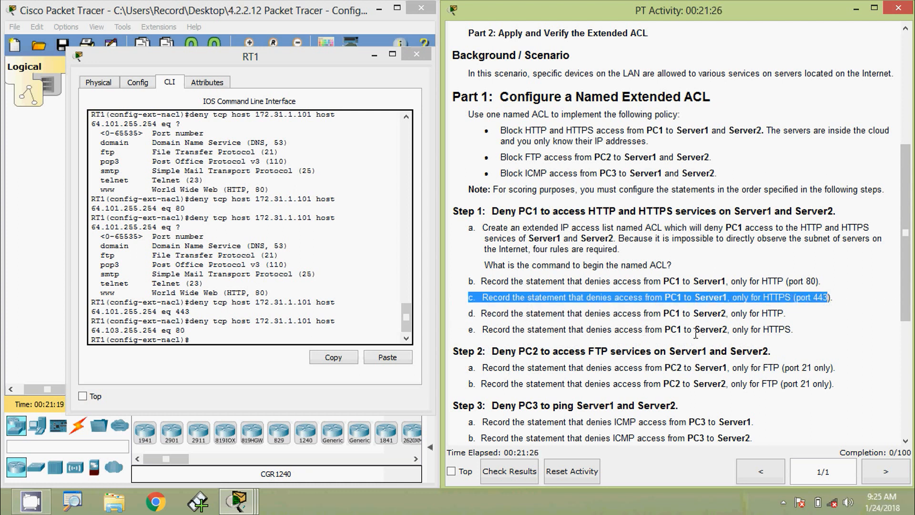
drag(681, 334, 769, 330)
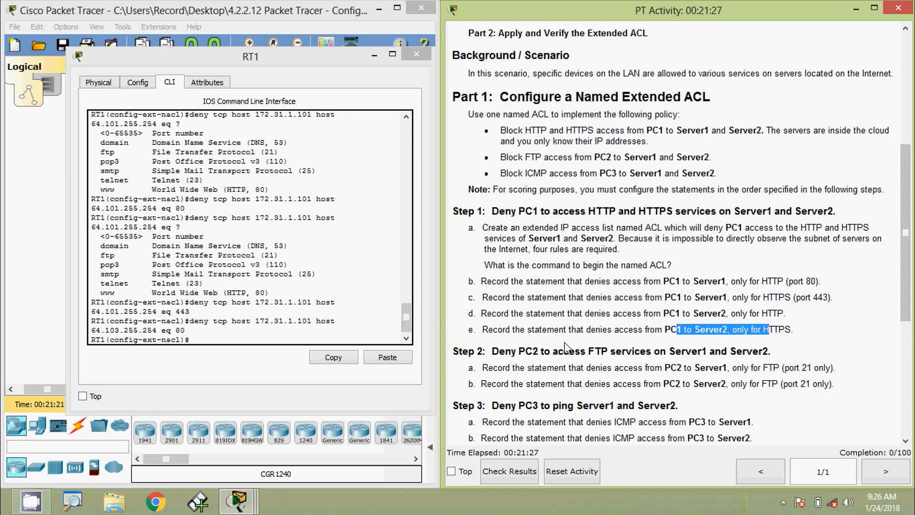
drag(692, 330, 728, 330)
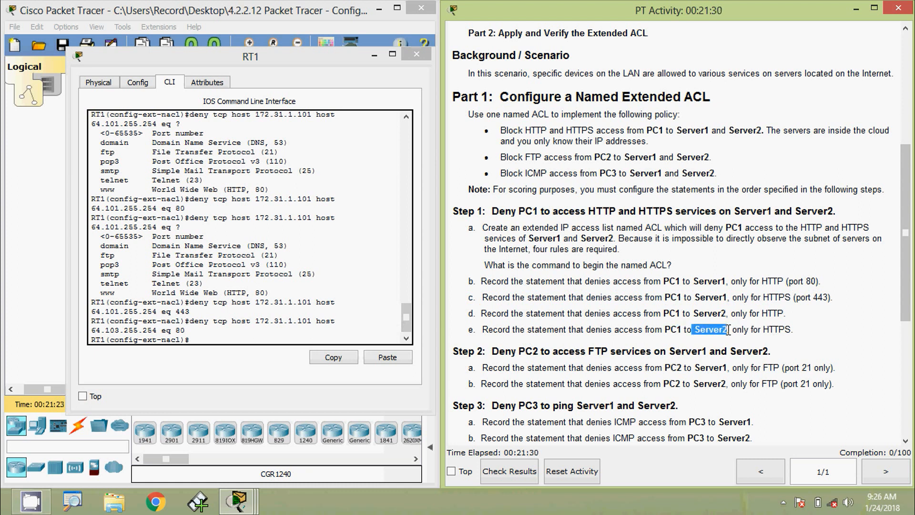
Recall the eq 443 rule and change its destination from 64.101 to 64.103.255.254
click(166, 302)
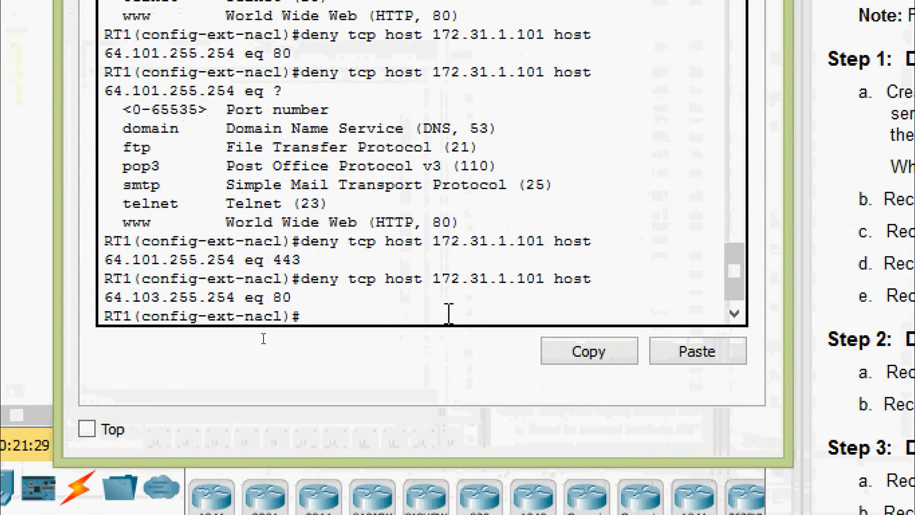
key(Up)
key(Up)
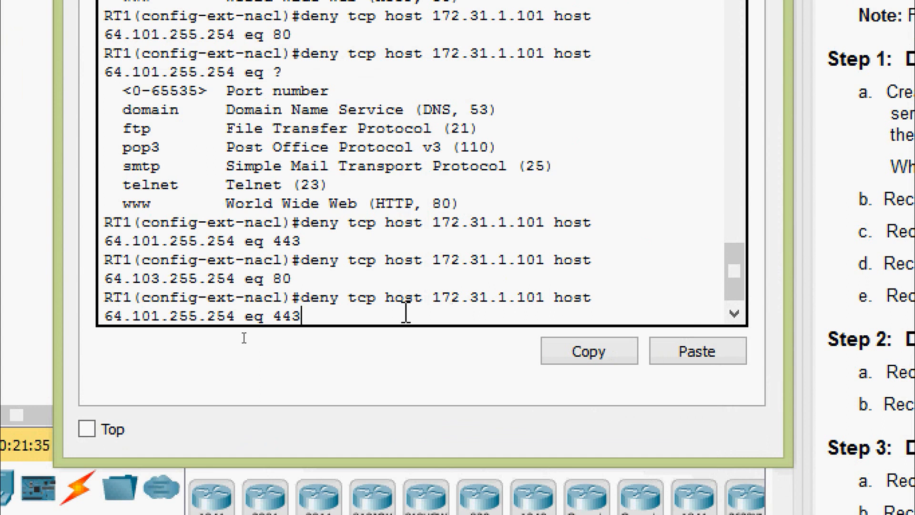
drag(432, 298, 551, 296)
double_click(586, 296)
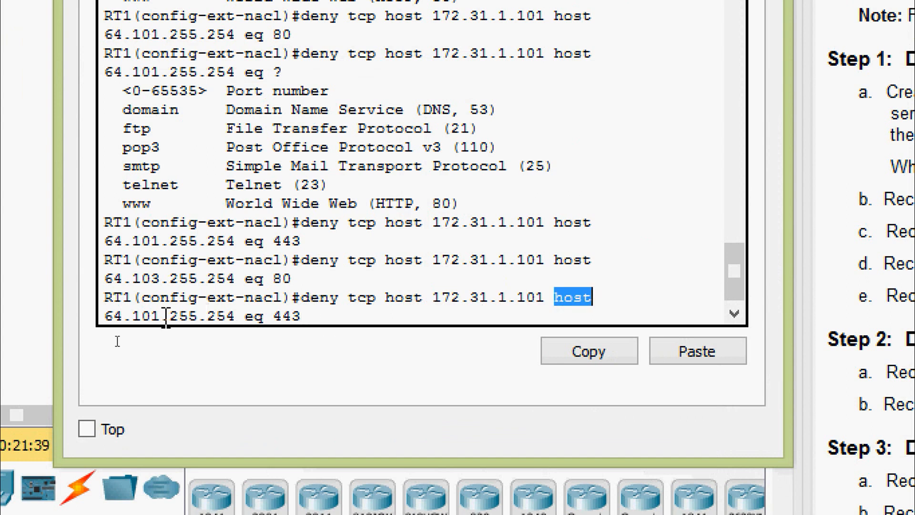
click(301, 318)
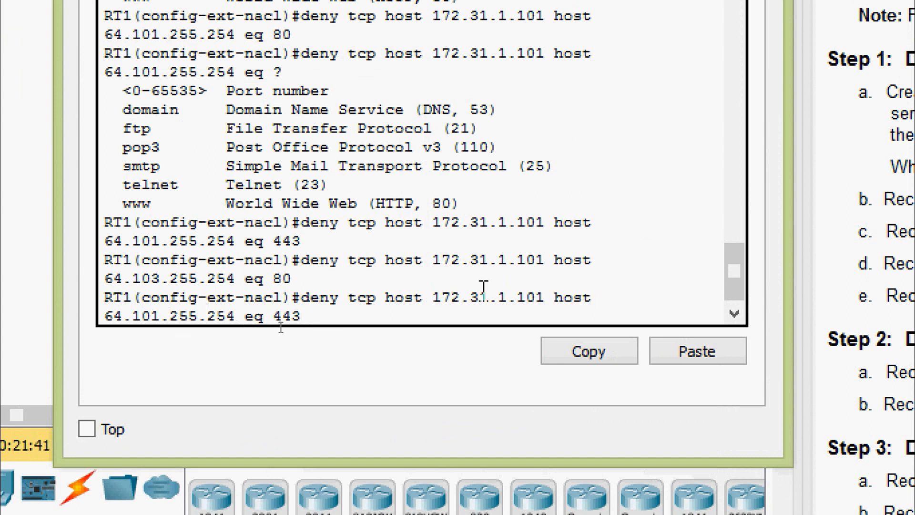
key(Left)
key(Left)
key(Left)
key(Left)
key(Left)
key(Left)
key(Left)
key(Left)
key(Left)
key(Left)
key(Left)
key(BackSpace)
text(3)
key(Return)
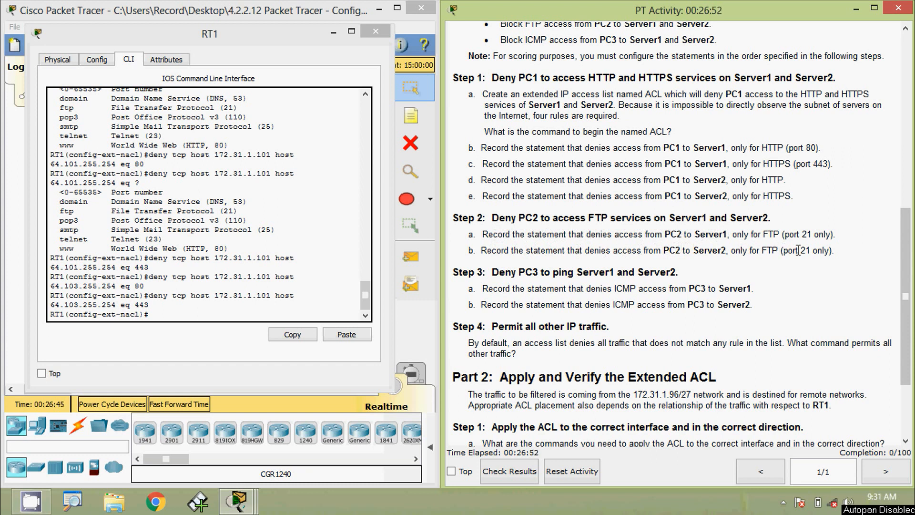
Start a new rule with deny tcp host on RT1
drag(252, 41, 286, 54)
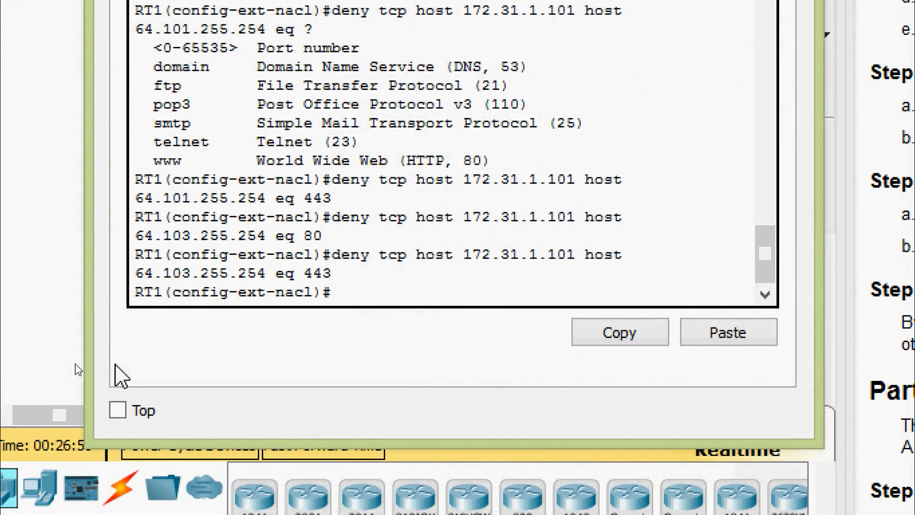
text(den)
key(Tab)
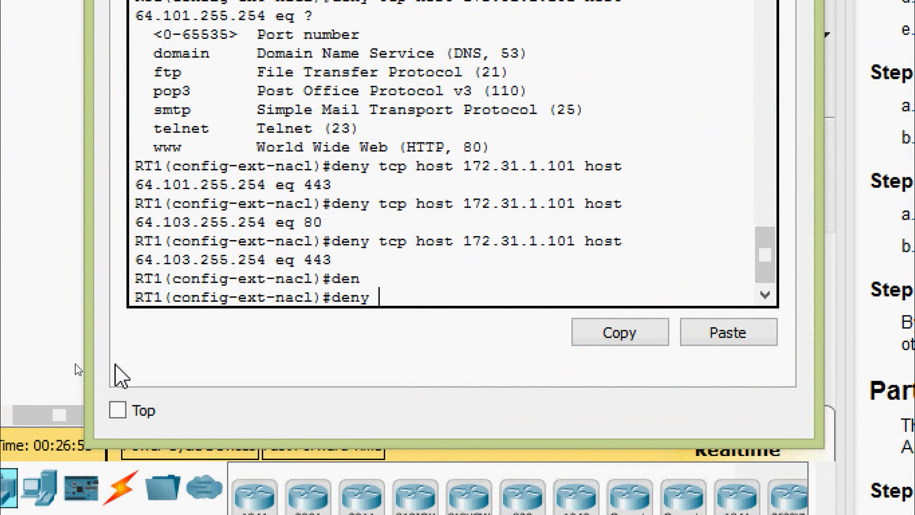
text(tc)
key(Tab)
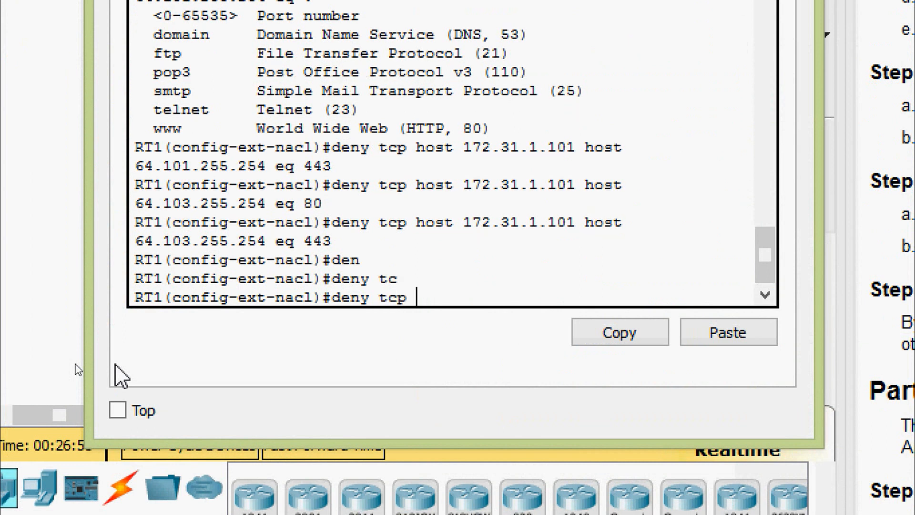
text(?ho)
key(Tab)
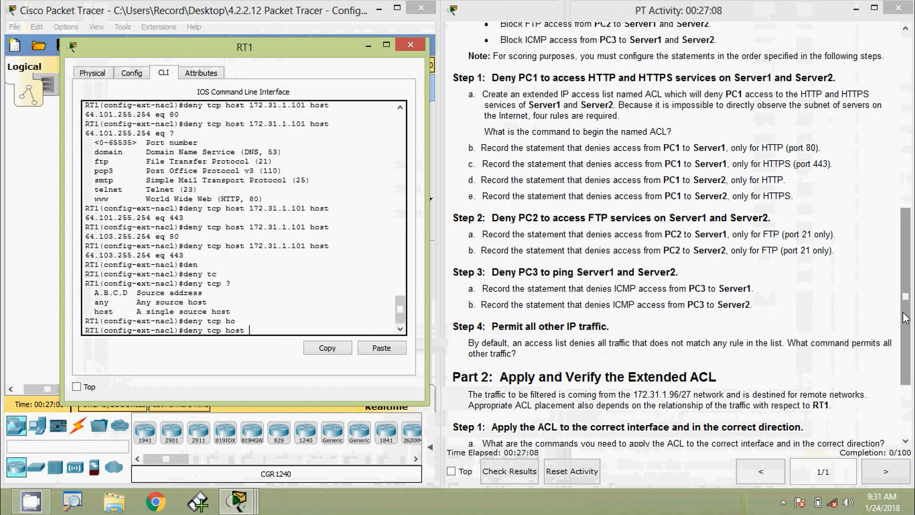
Paste PC2's address 172.31.1.102 as the source and add the destination host keyword
drag(906, 318, 906, 142)
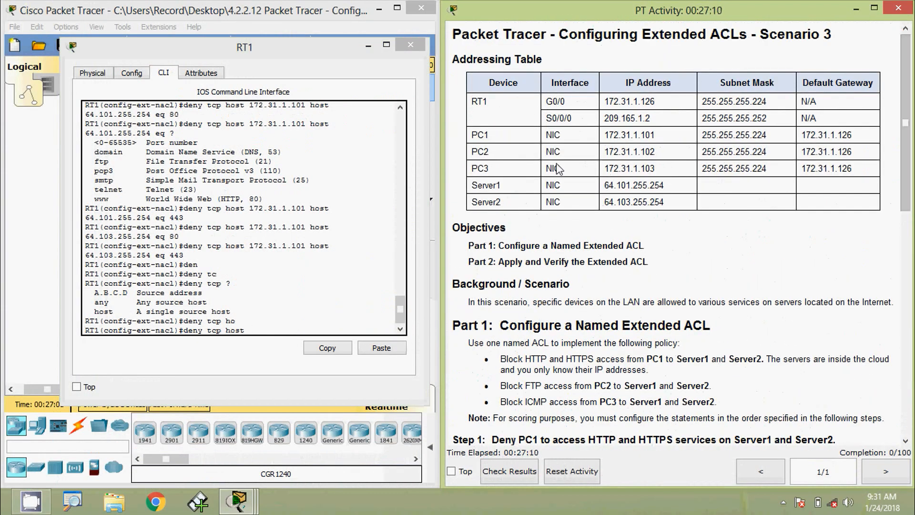
drag(605, 152, 659, 154)
key(ctrl+c)
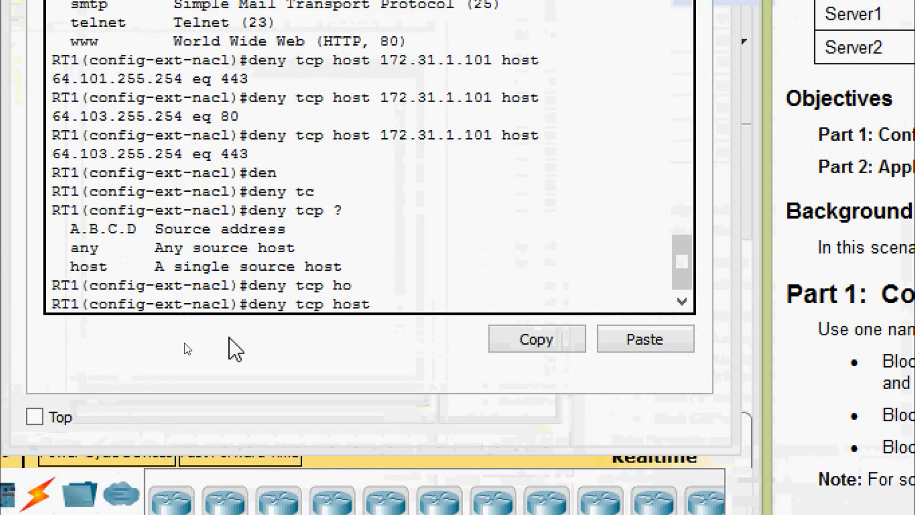
click(381, 301)
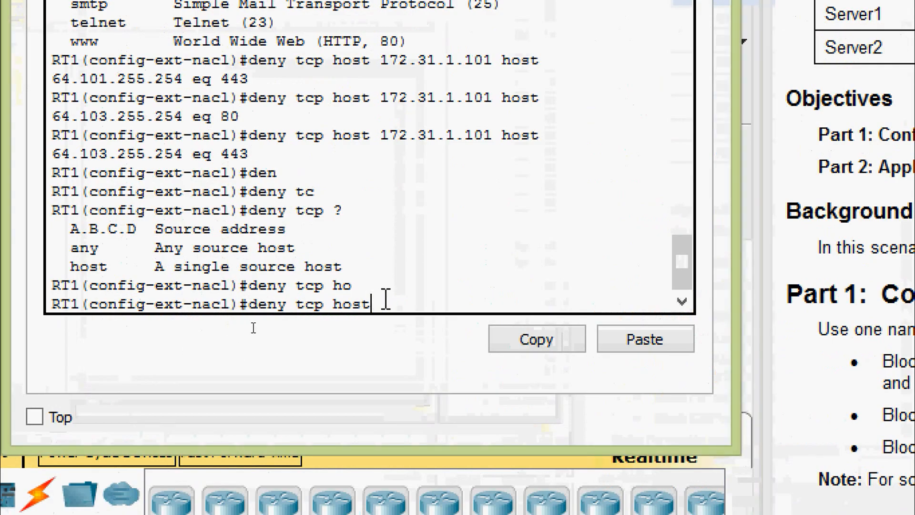
right_click(387, 300)
click(384, 301)
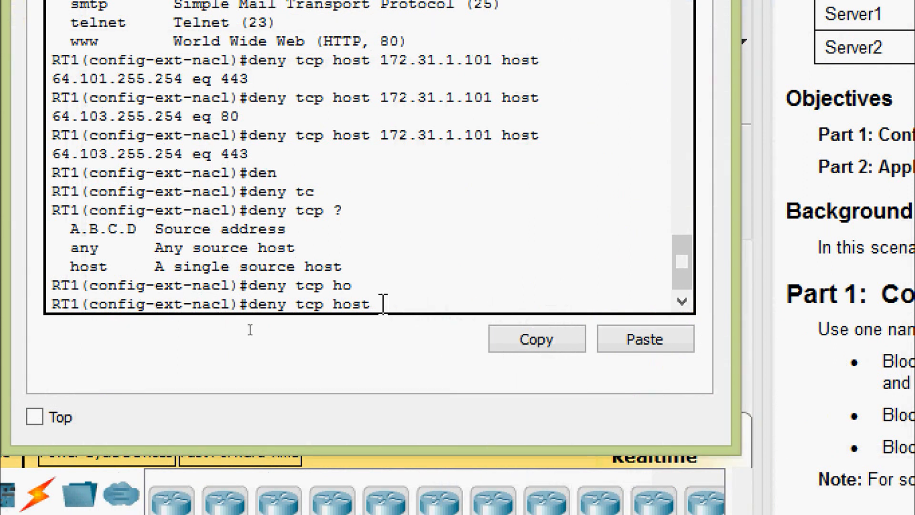
right_click(382, 303)
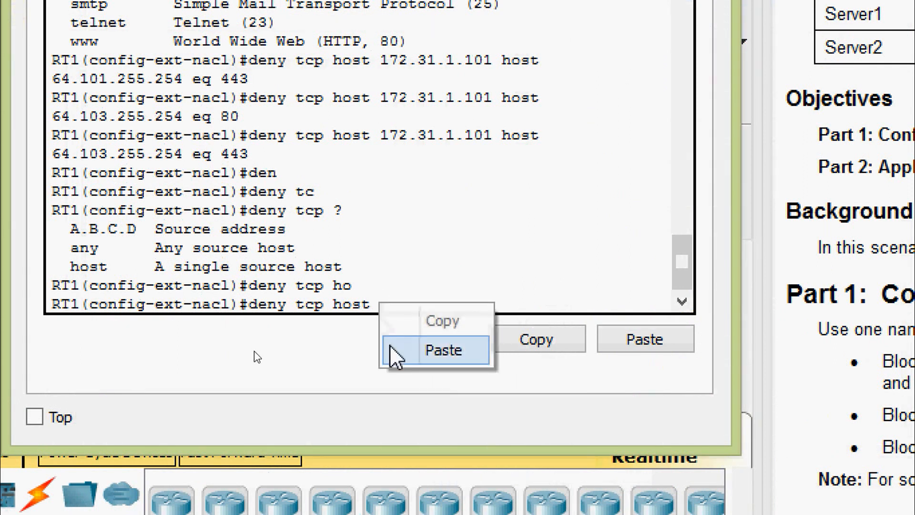
click(388, 351)
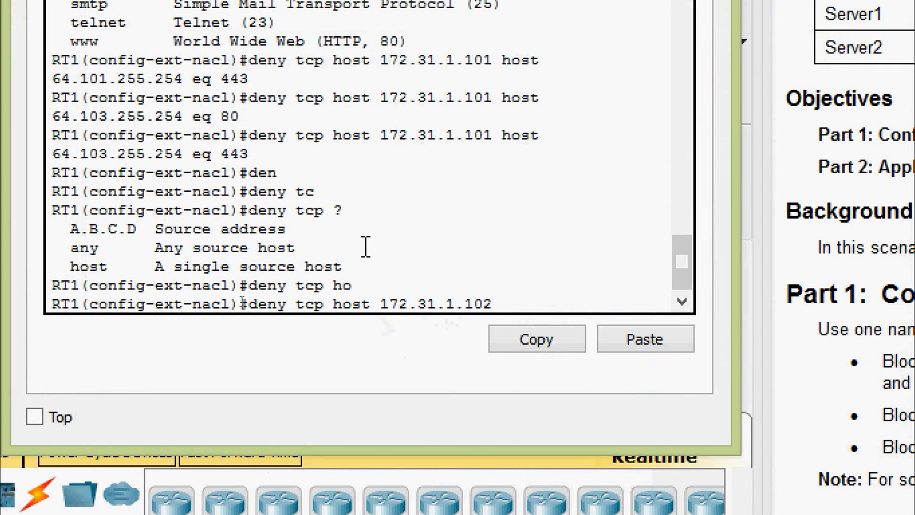
text(?)
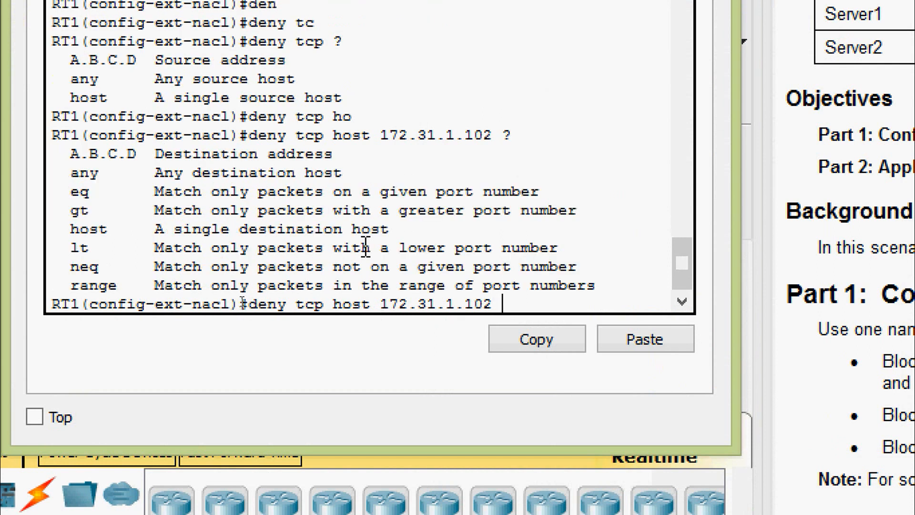
text(hos)
key(Tab)
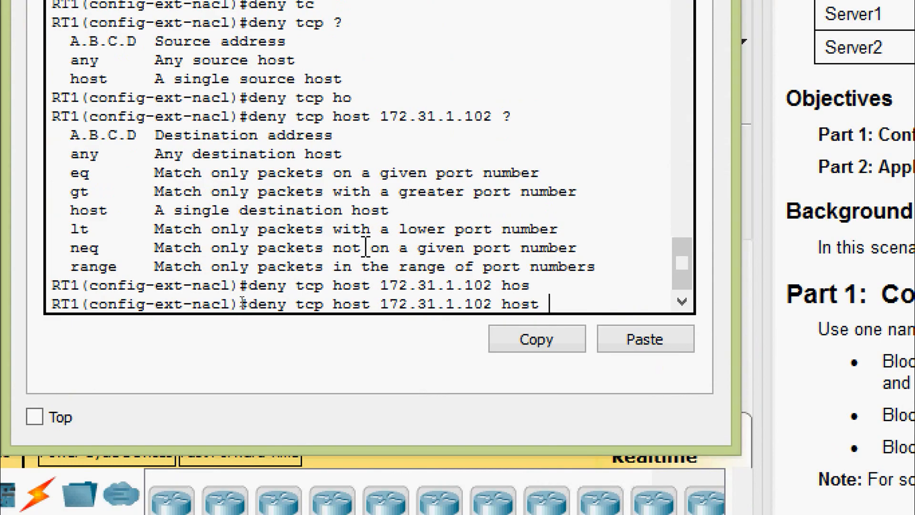
text(?)
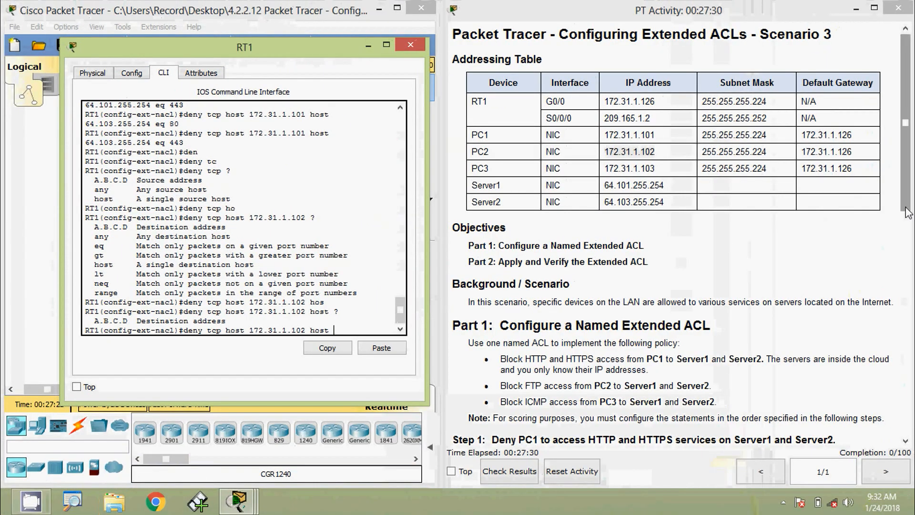
Paste Server1's 64.101.255.254 as destination and complete the rule with eq 21
drag(604, 186, 671, 188)
key(ctrl+c)
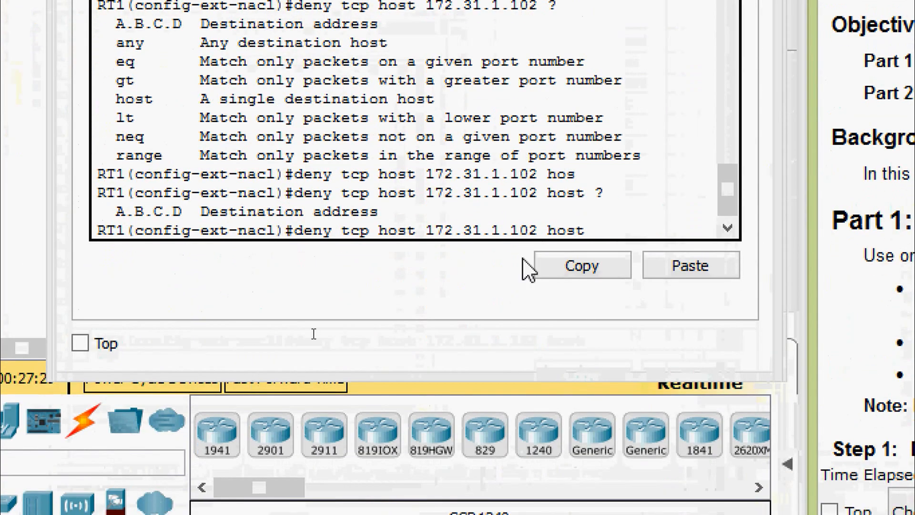
click(611, 234)
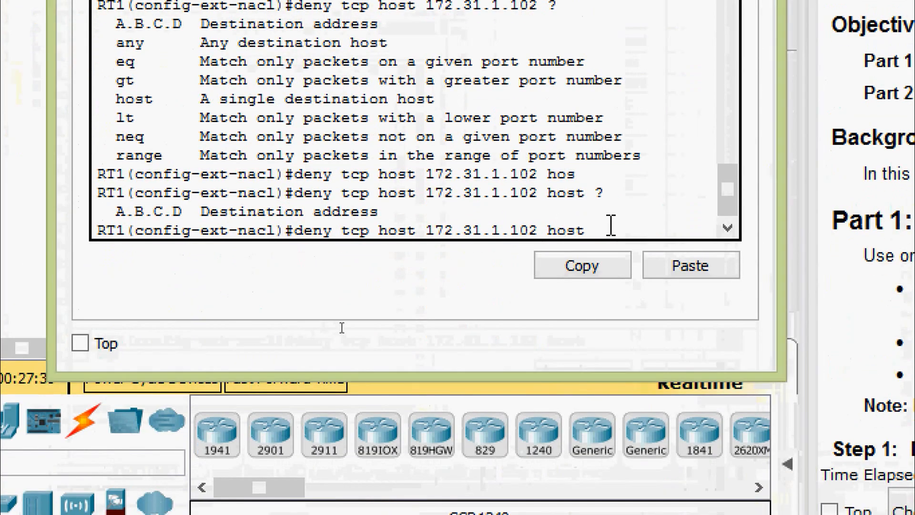
right_click(611, 225)
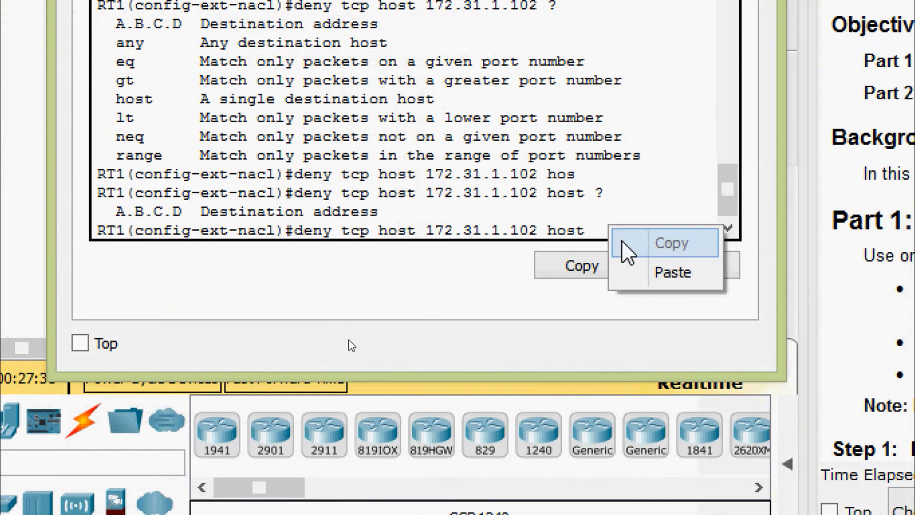
click(631, 267)
text(?)
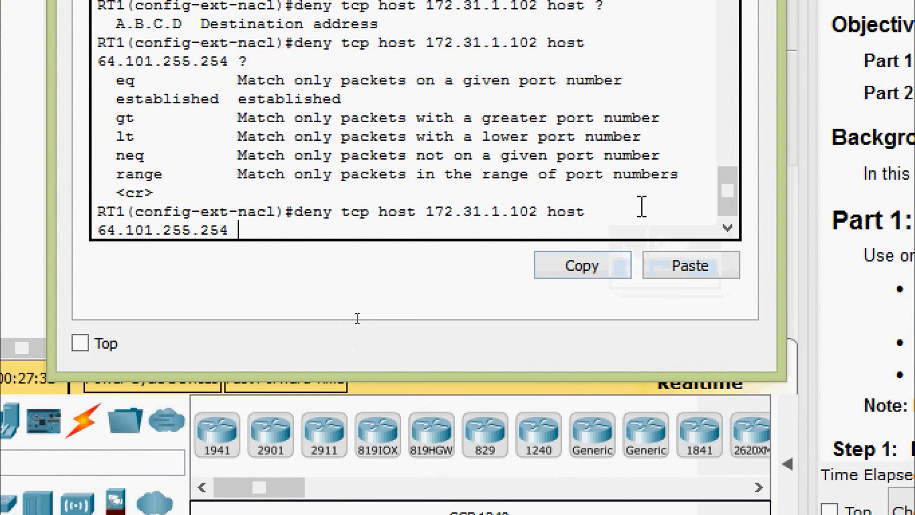
text(eq ?)
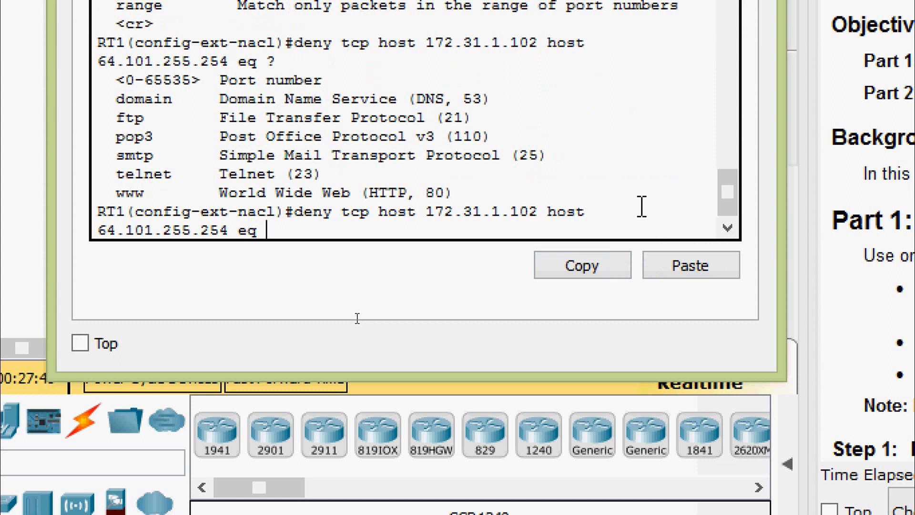
text(21)
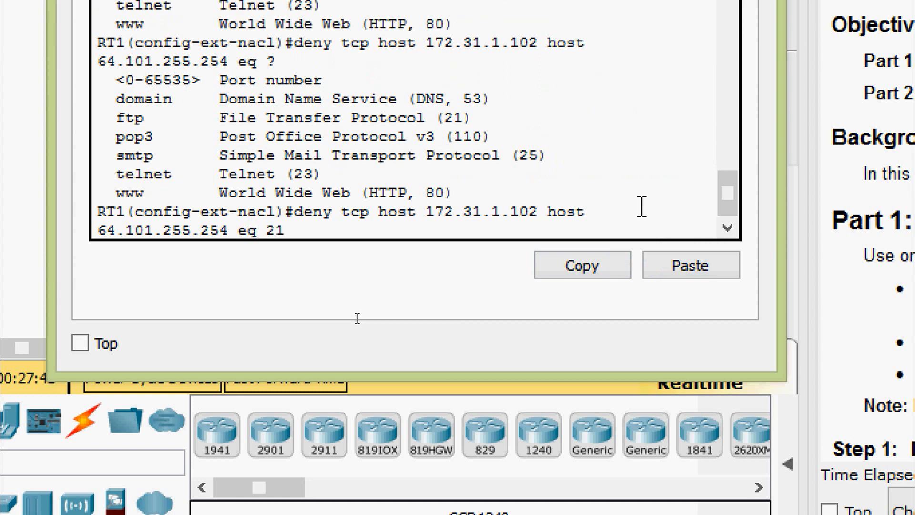
key(Return)
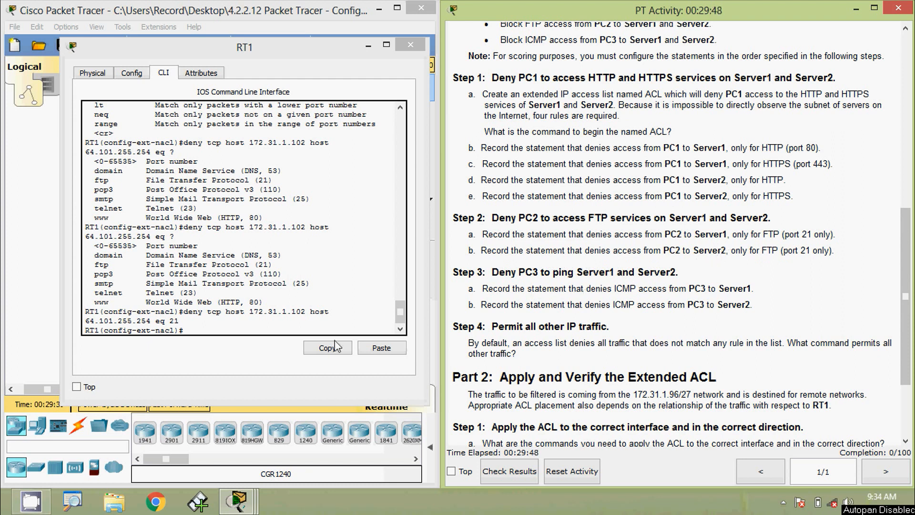
Recall the PC2 FTP rule and change its destination to Server2's 64.103.255.254
drag(903, 308, 912, 142)
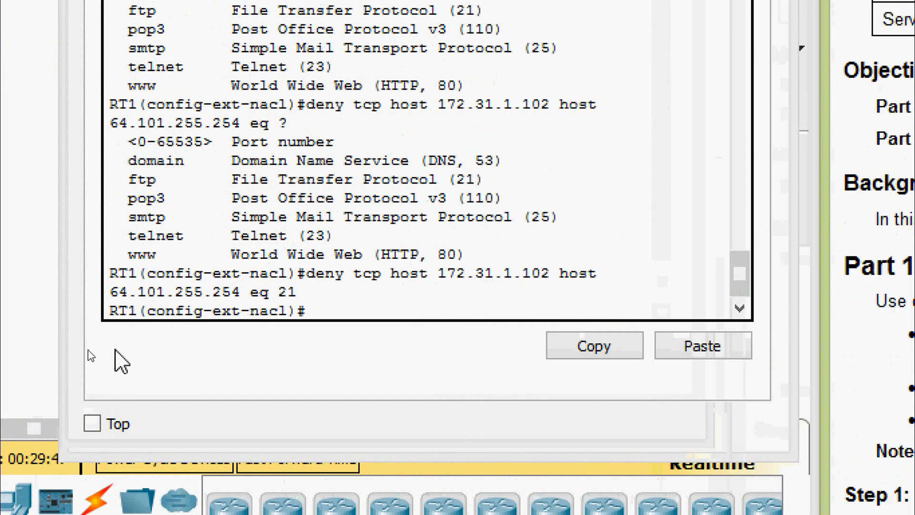
click(324, 312)
key(Up)
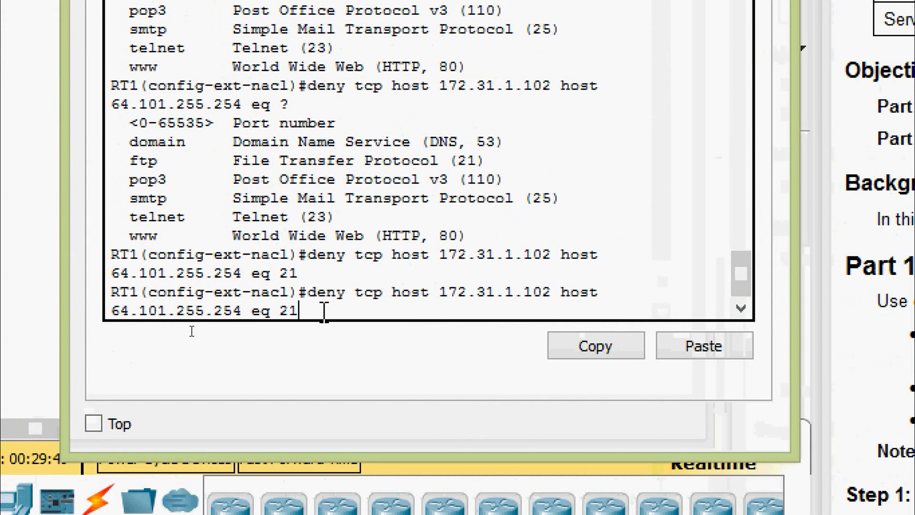
key(Left)
key(Left)
key(Left)
key(Left)
key(Left)
key(Left)
key(Left)
key(Left)
key(Left)
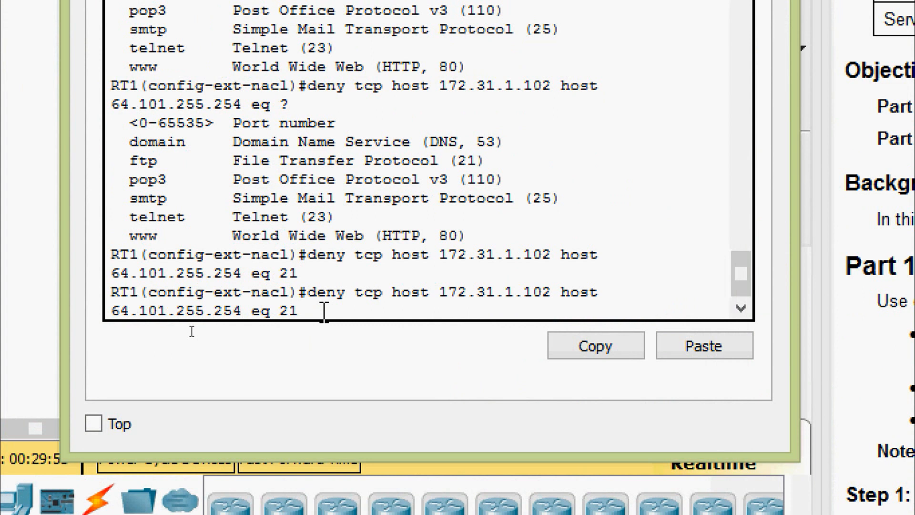
key(Left)
key(Left)
key(BackSpace)
text(3)
key(Return)
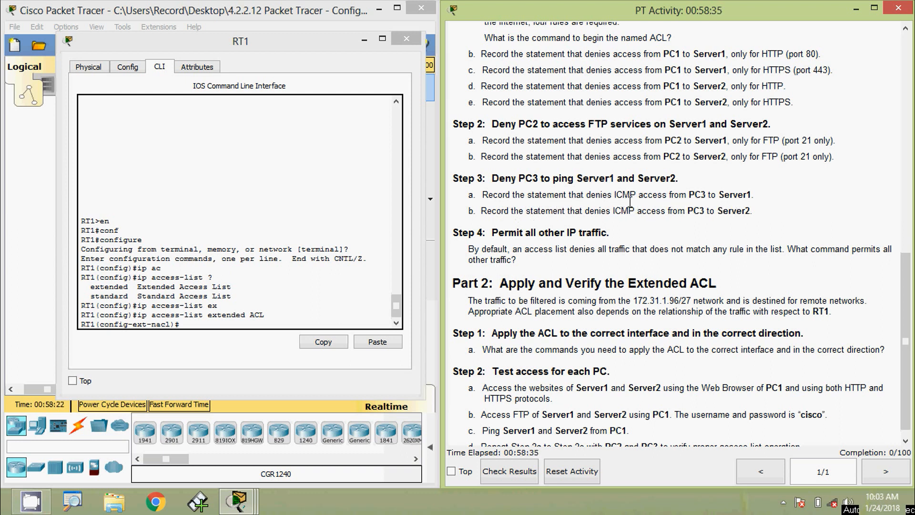
Start an ICMP rule by entering deny icmp host
drag(270, 47, 281, 37)
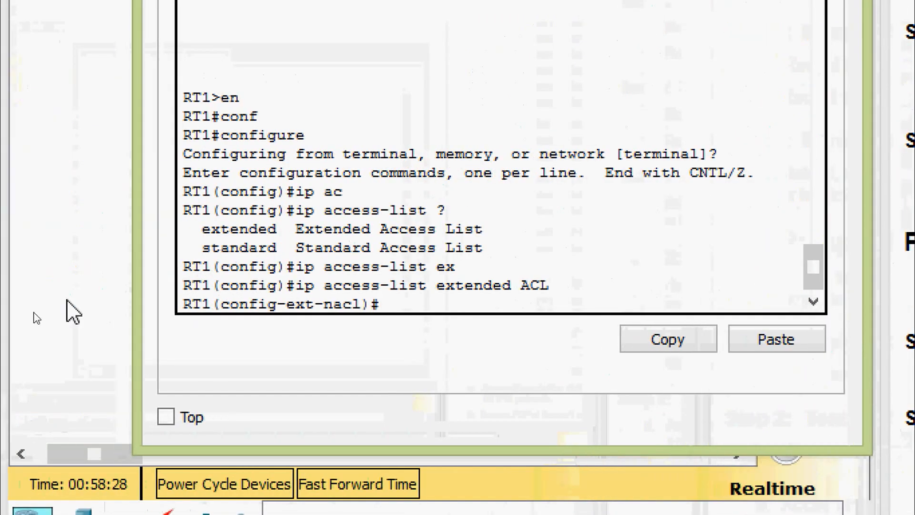
text(den)
key(Tab)
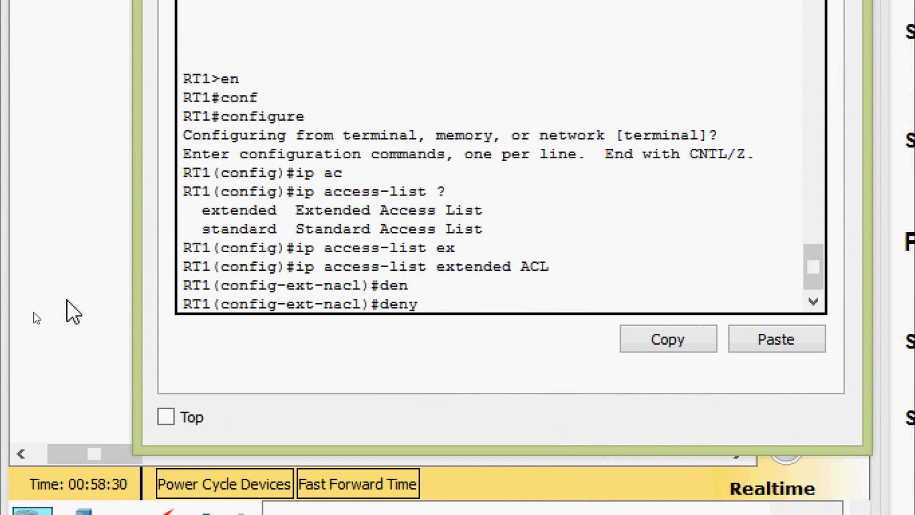
text(ic)
key(Tab)
text(ho)
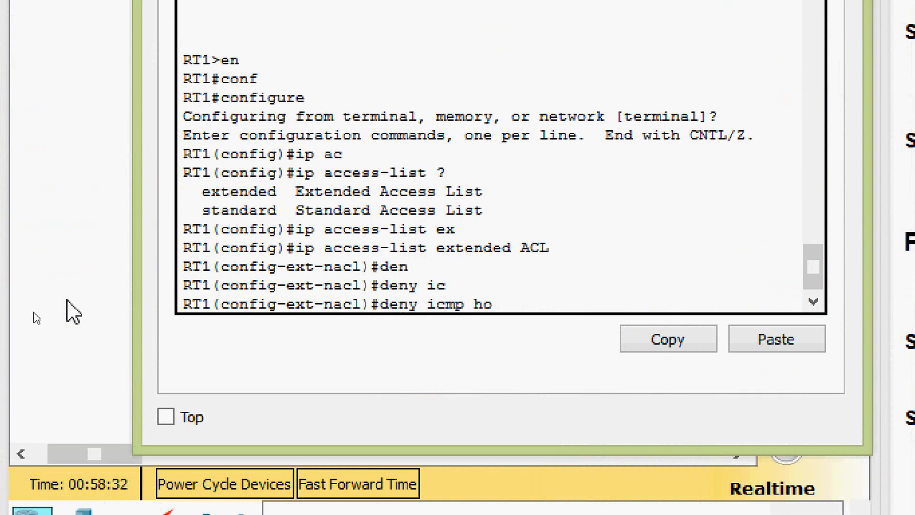
key(Tab)
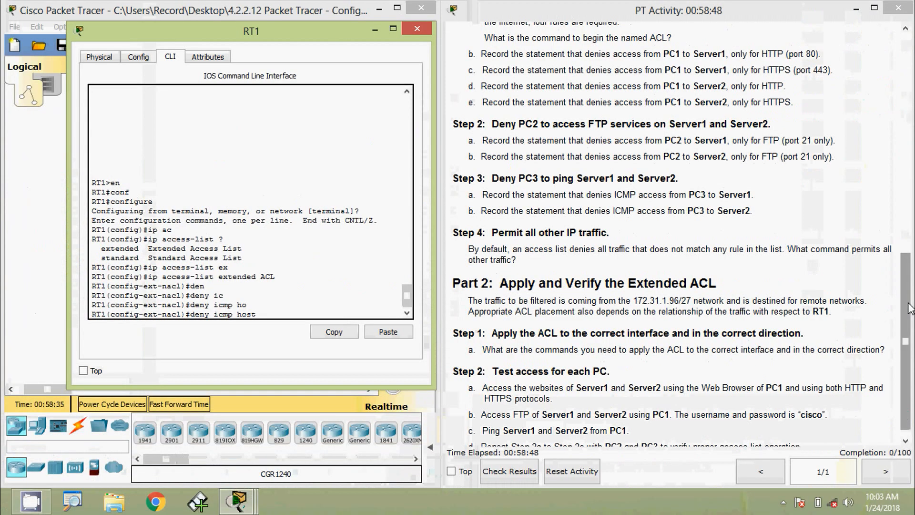
Paste PC3's 172.31.1.103 as source and Server1's 64.101.255.254 as destination host
drag(910, 308, 910, 85)
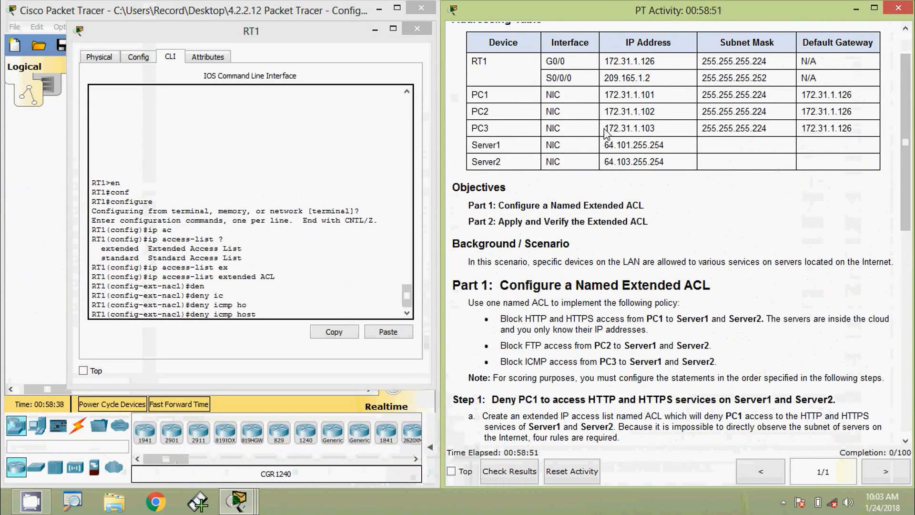
drag(604, 128, 662, 128)
key(ctrl+c)
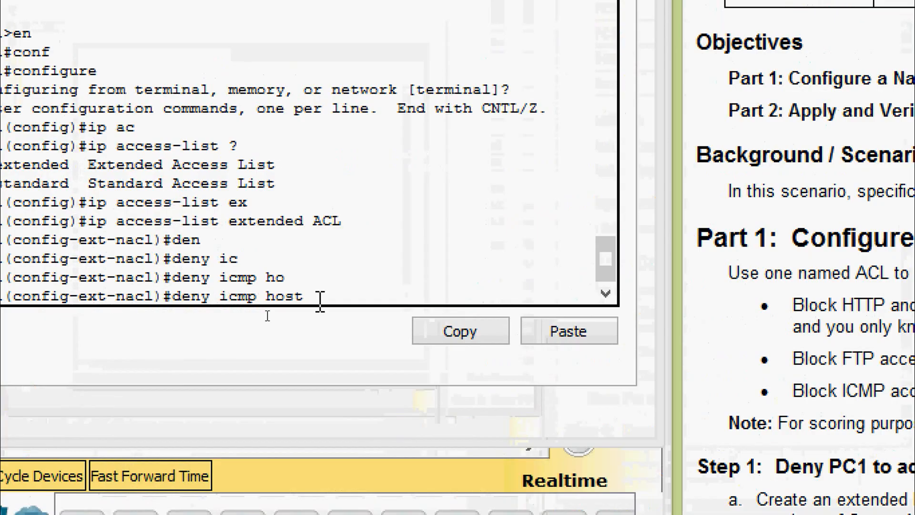
right_click(308, 310)
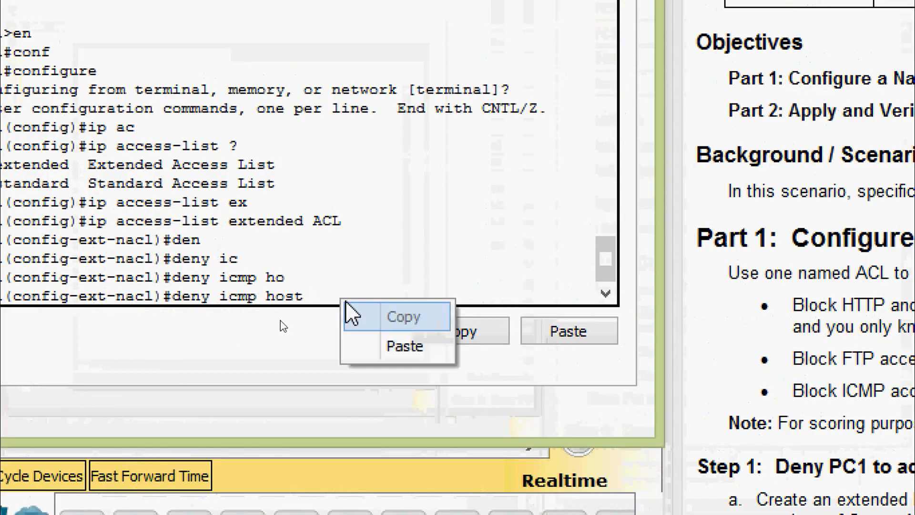
click(374, 346)
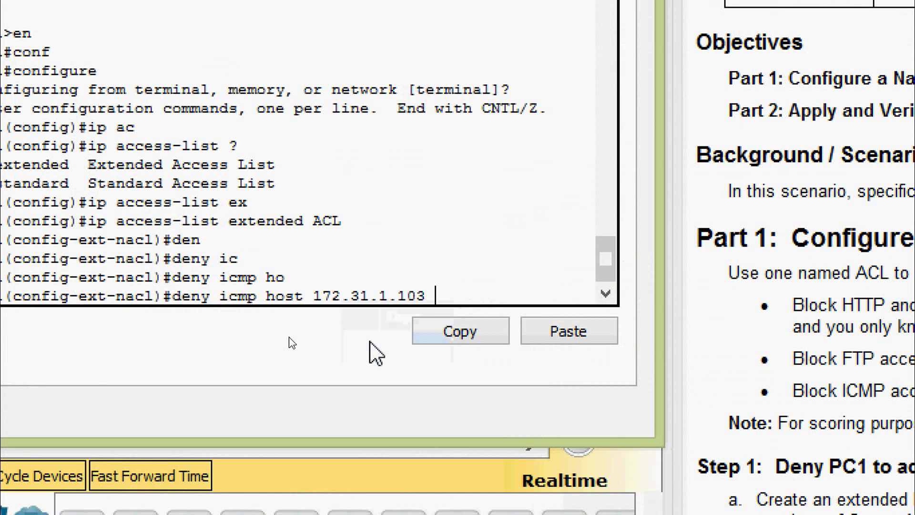
text(?)
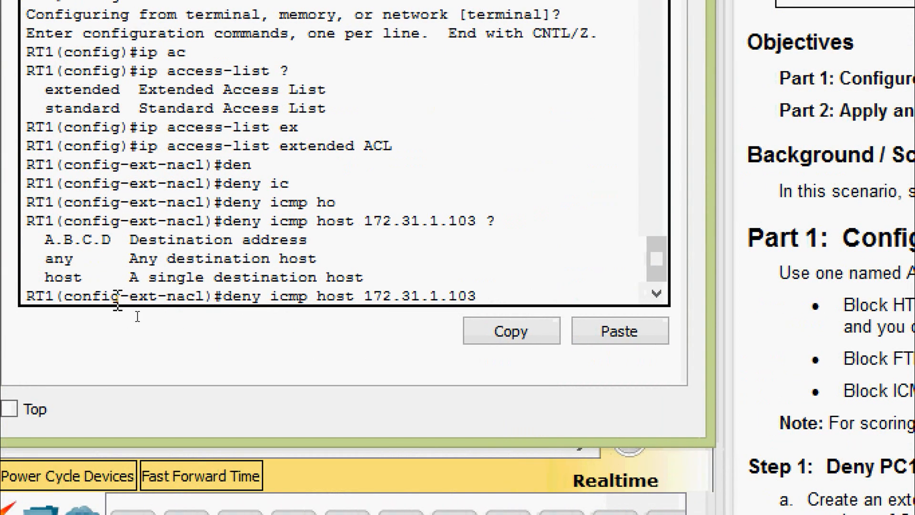
text(ho)
key(Tab)
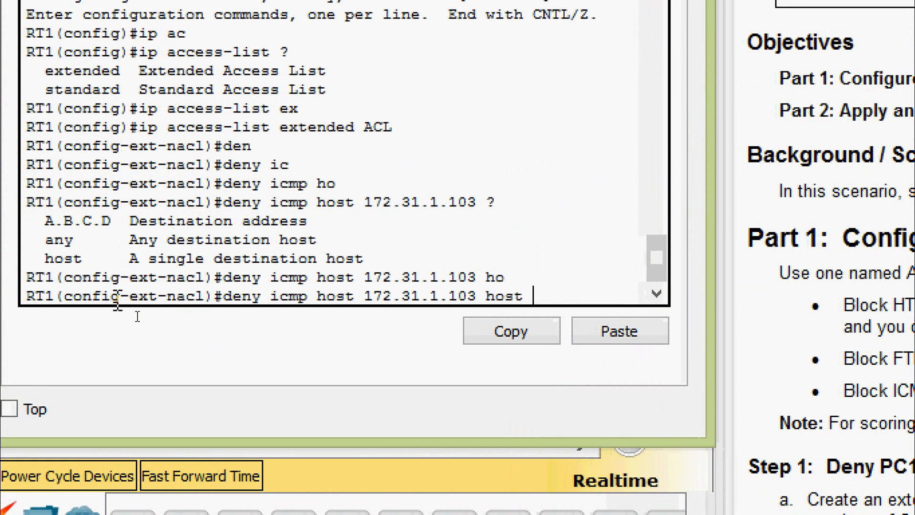
text(?)
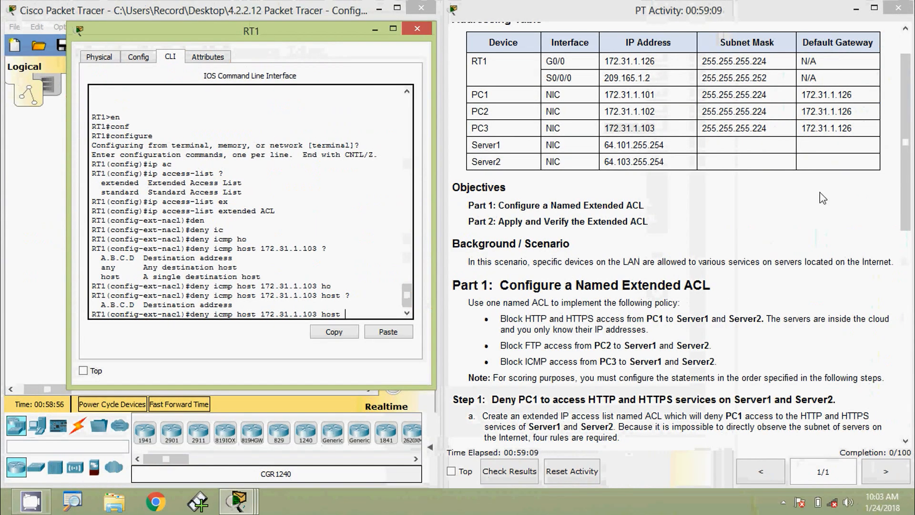
drag(603, 145, 667, 147)
key(ctrl+c)
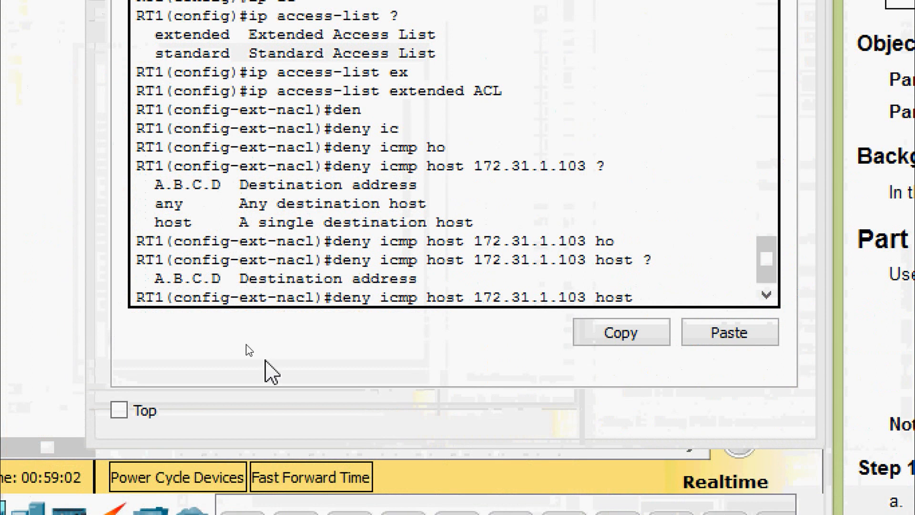
click(651, 299)
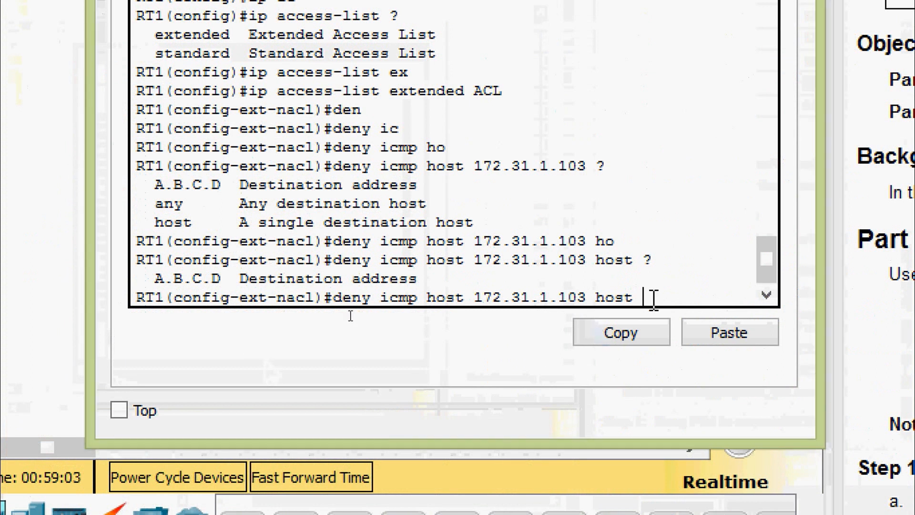
click(698, 334)
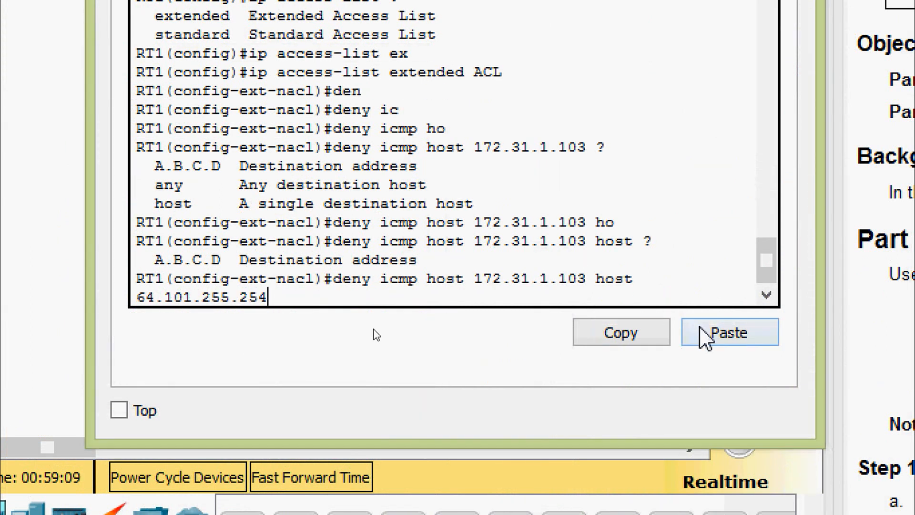
key(Return)
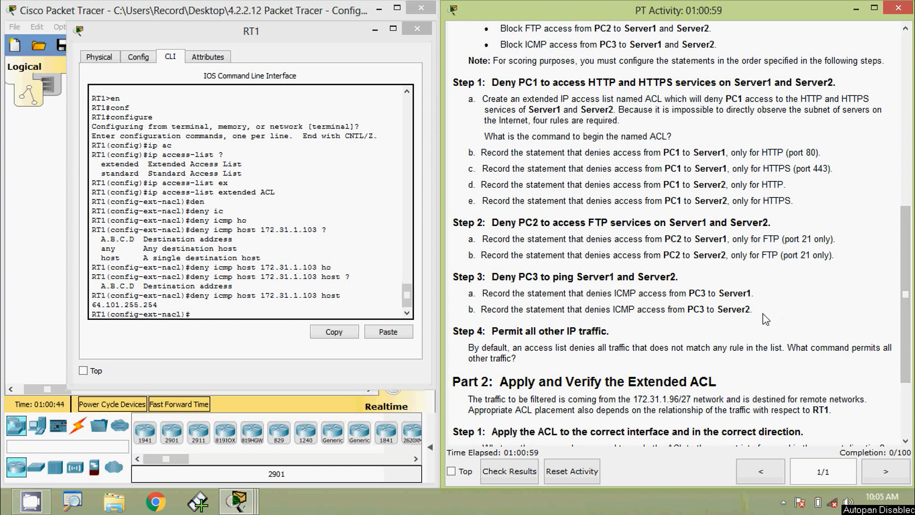
Recall the ICMP rule and change its destination to Server2's 64.103.255.254
scroll(687, 229, up, 7)
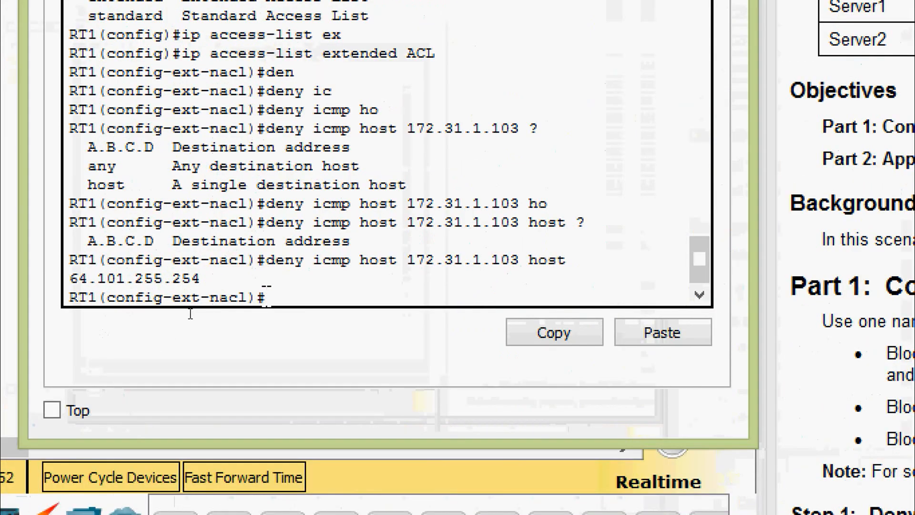
key(Up)
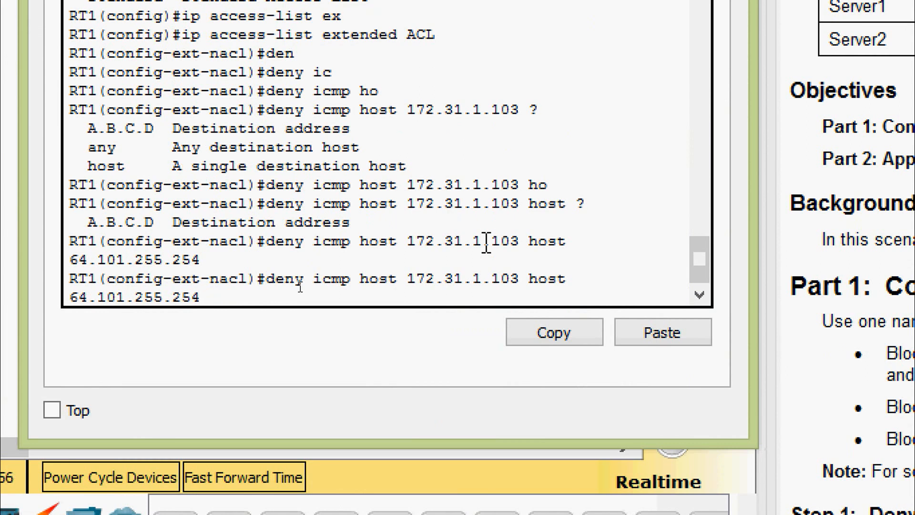
key(Left)
key(Left)
key(Left)
key(Left)
key(Left)
key(Left)
key(Left)
key(Left)
key(BackSpace)
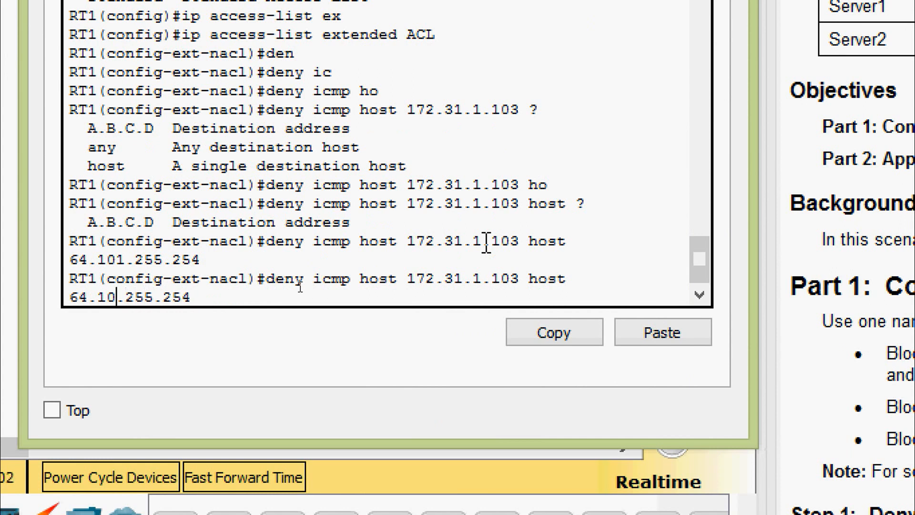
text(3)
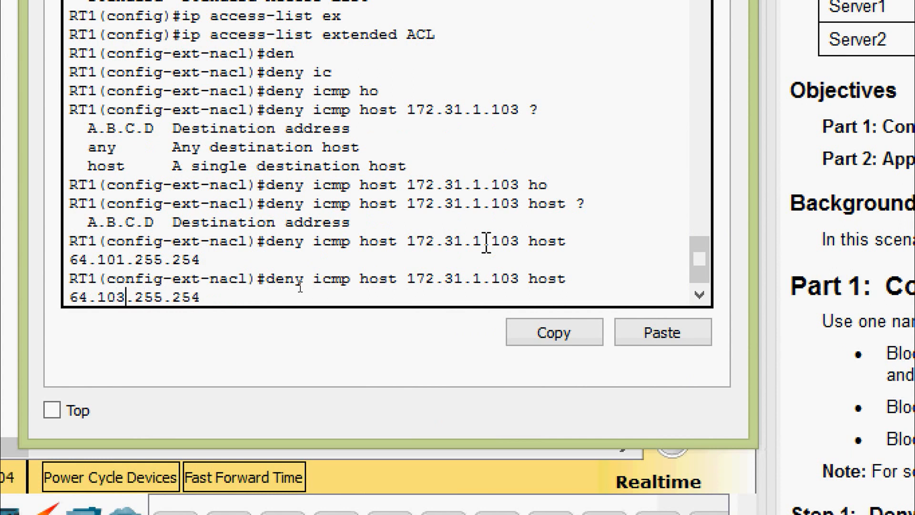
key(Return)
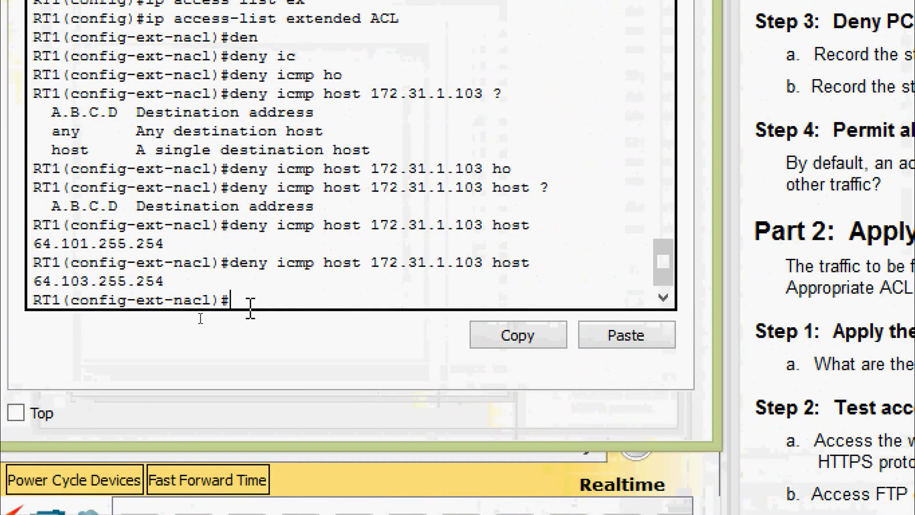
Add 'permit ip any any' to RT1's ACL so all other IP traffic is allowed
key(Return)
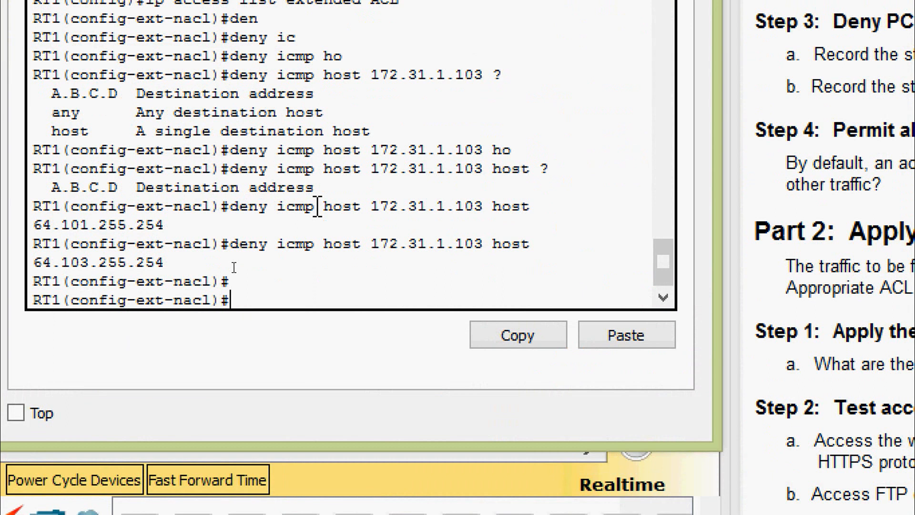
text(per)
key(Tab)
text(ip an)
key(Tab)
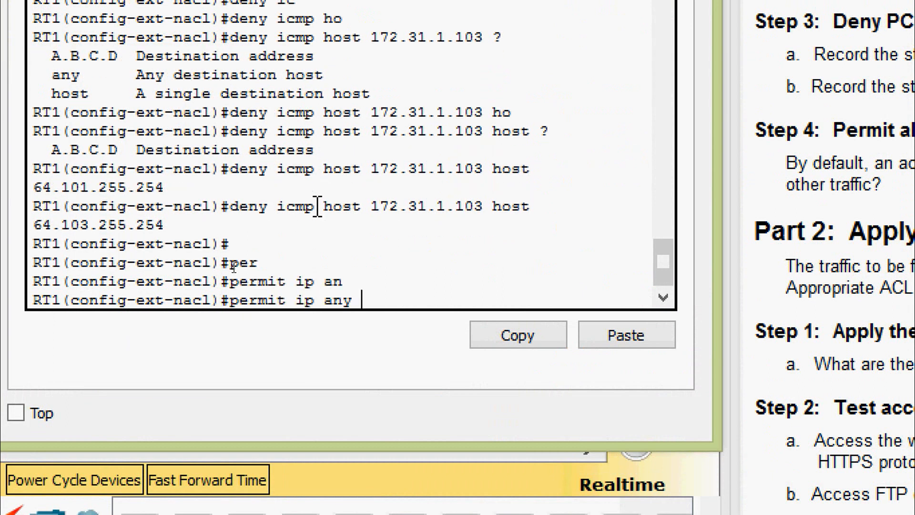
text(an)
key(Tab)
key(Return)
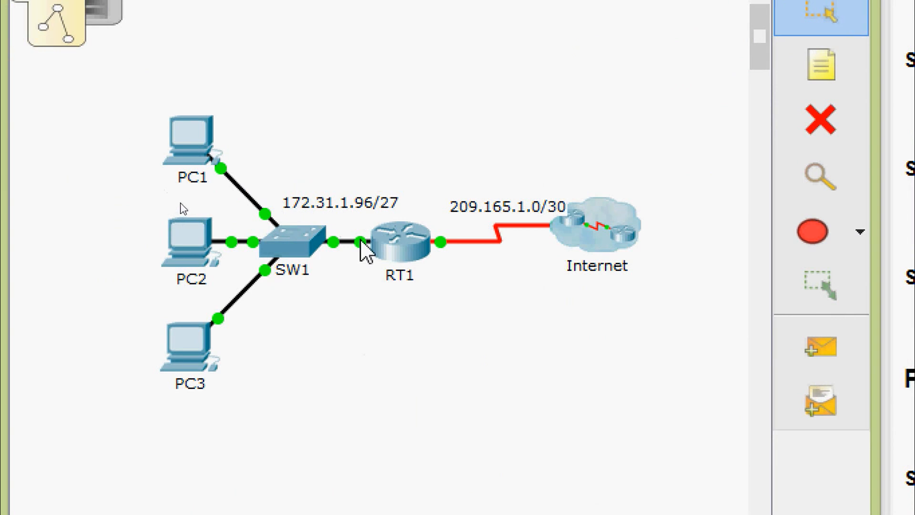
Reopen RT1's CLI and exit the ACL configuration mode
mouse_move(365, 250)
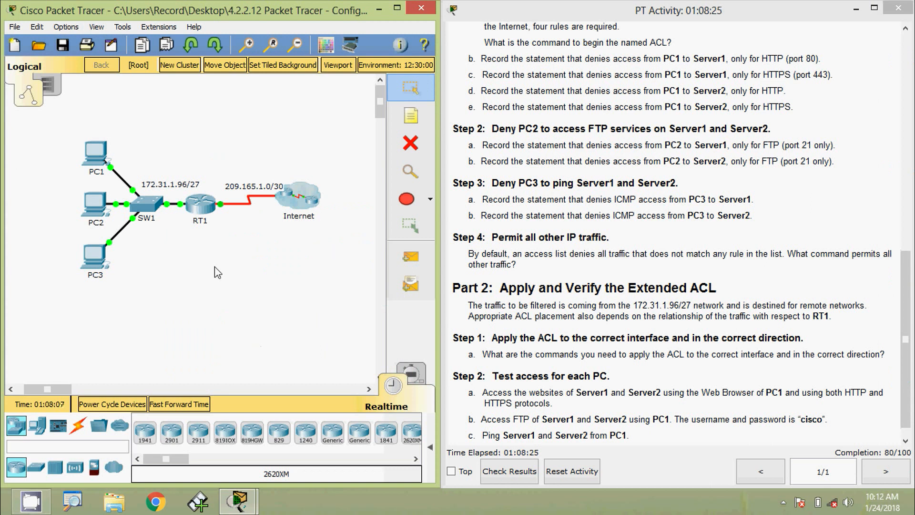
click(200, 204)
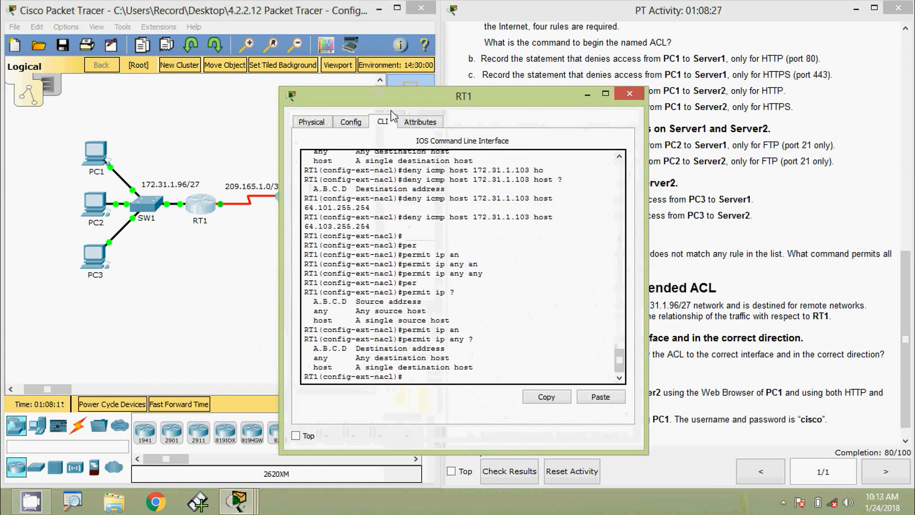
drag(393, 102, 358, 70)
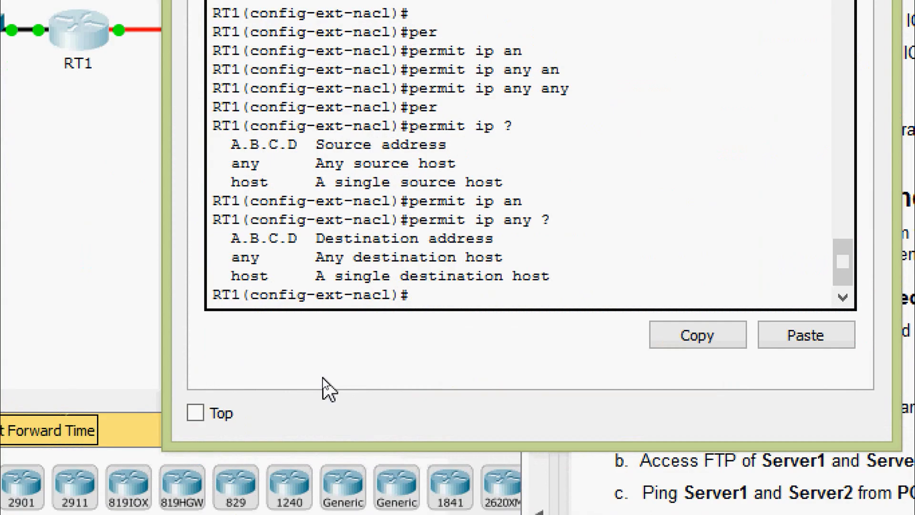
text(eit)
key(Return)
text(exit)
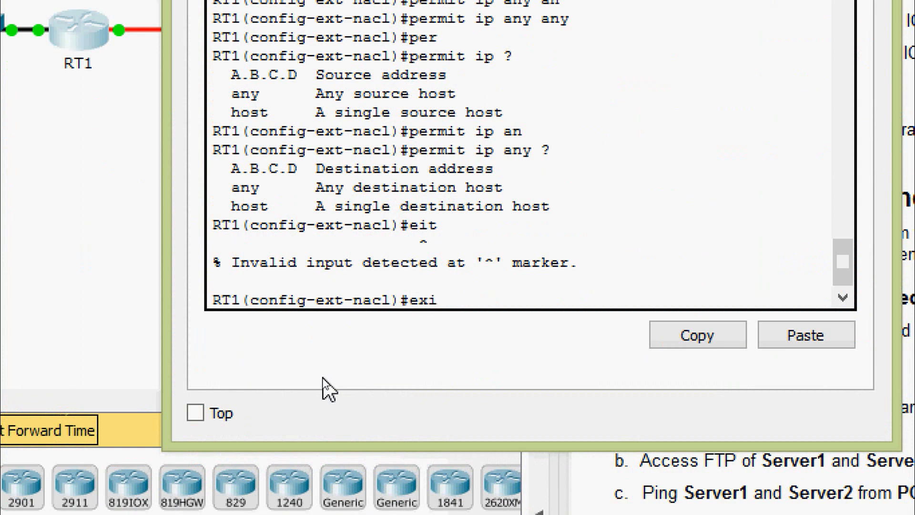
key(Return)
Apply the ACL inbound on GigabitEthernet 0/0 with 'ip access-group ACL in'
text(inter)
key(Tab)
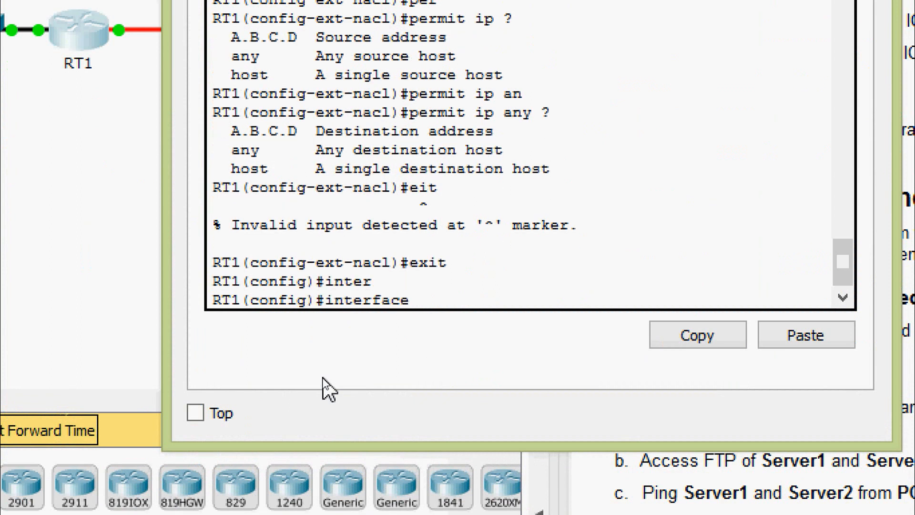
text(gi)
key(Tab)
text(0/0)
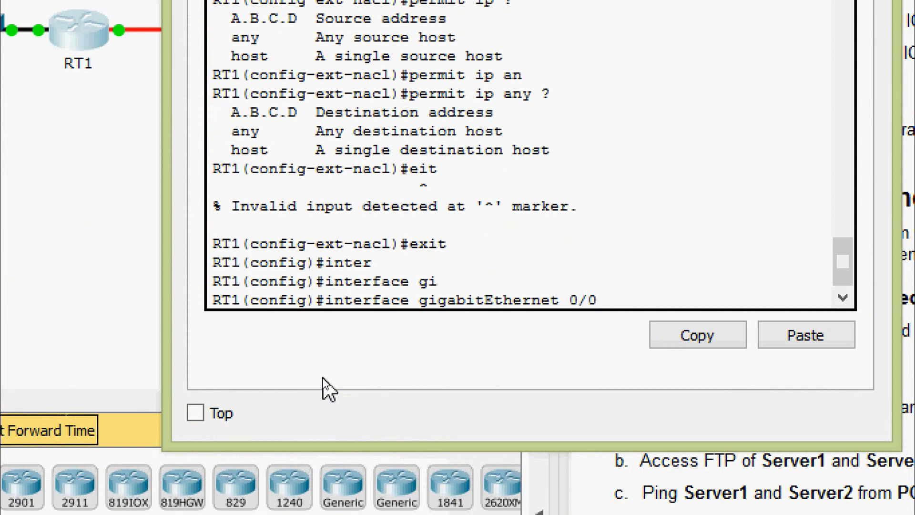
key(Return)
text(ip )
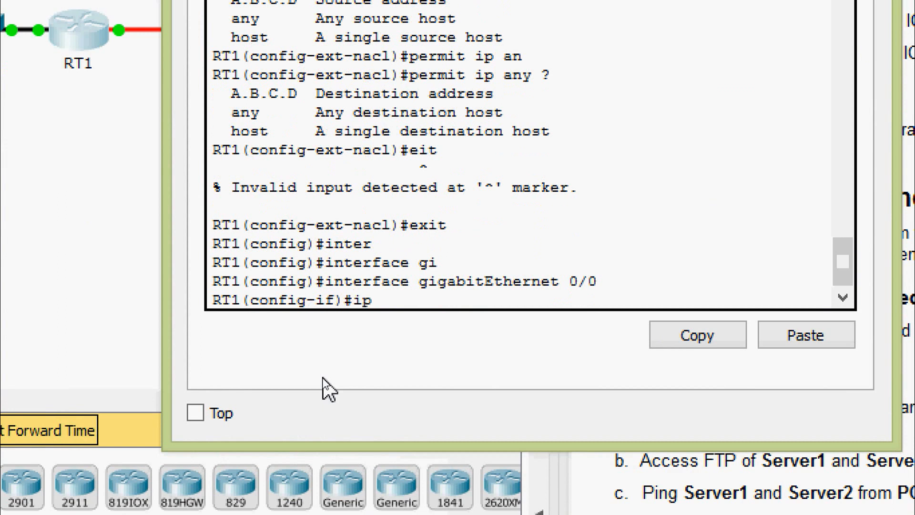
text(ac)
key(Tab)
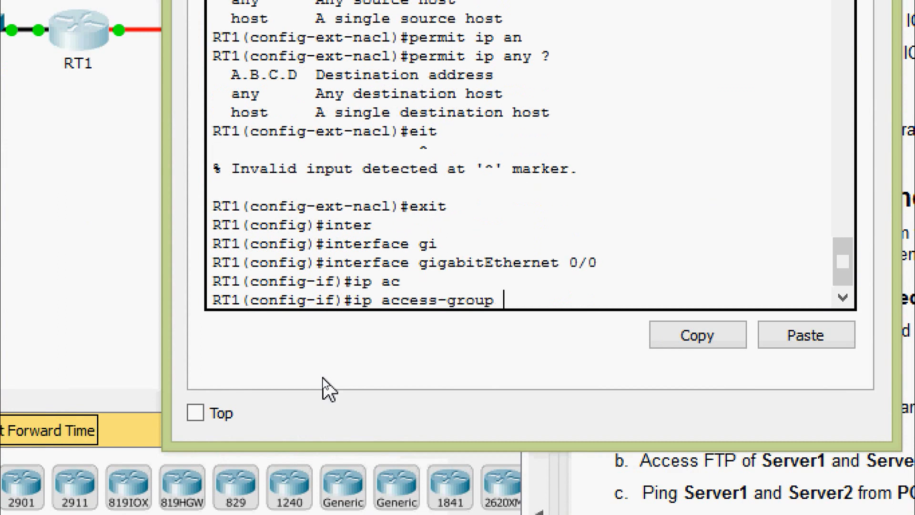
text(?)
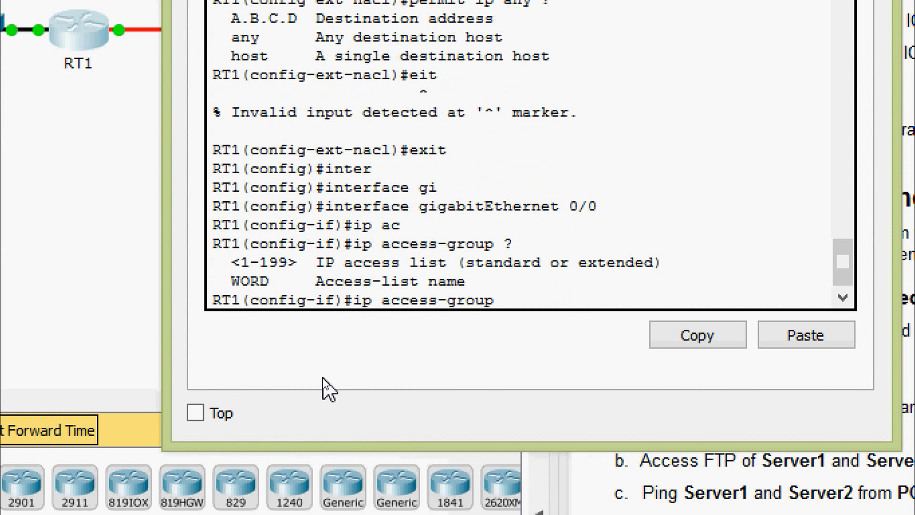
text(ACL ?)
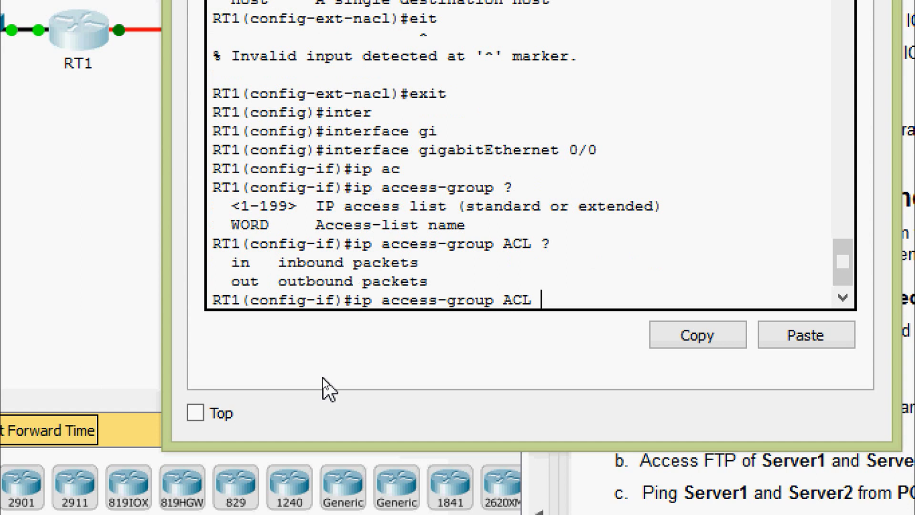
text(in)
key(Return)
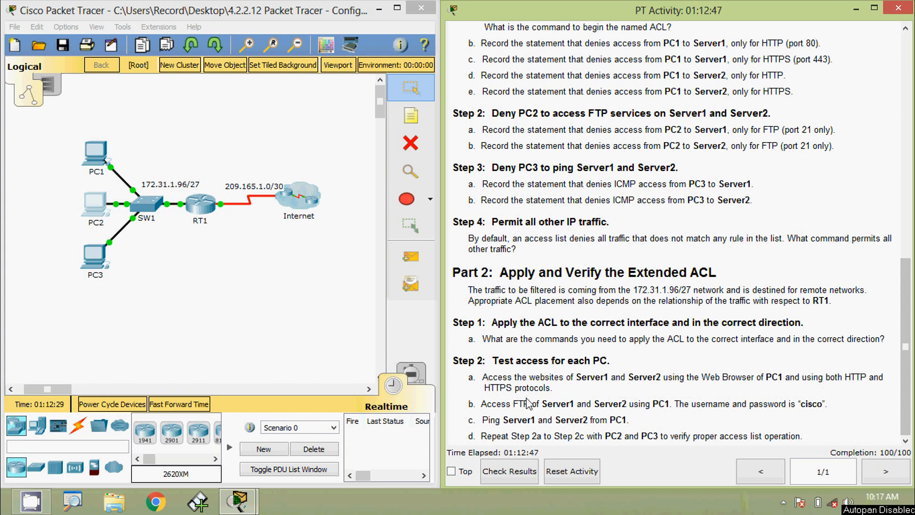
drag(906, 347, 905, 243)
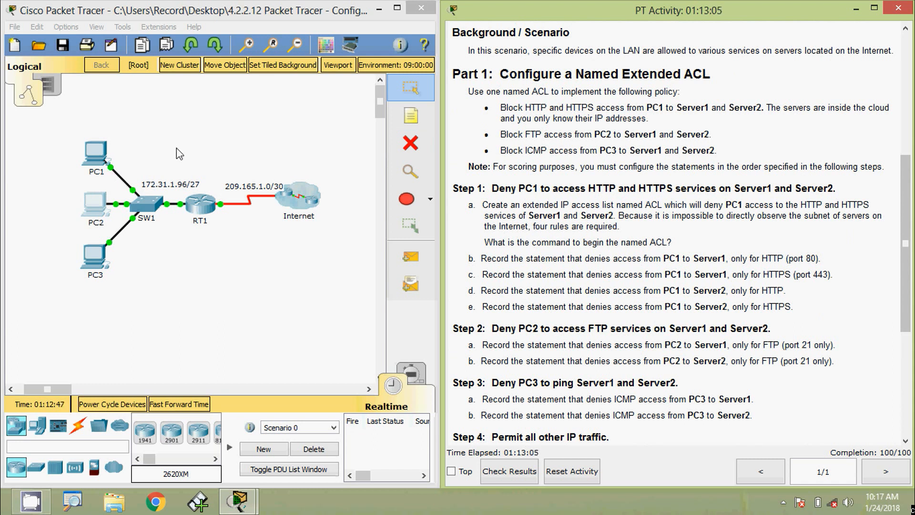
click(99, 153)
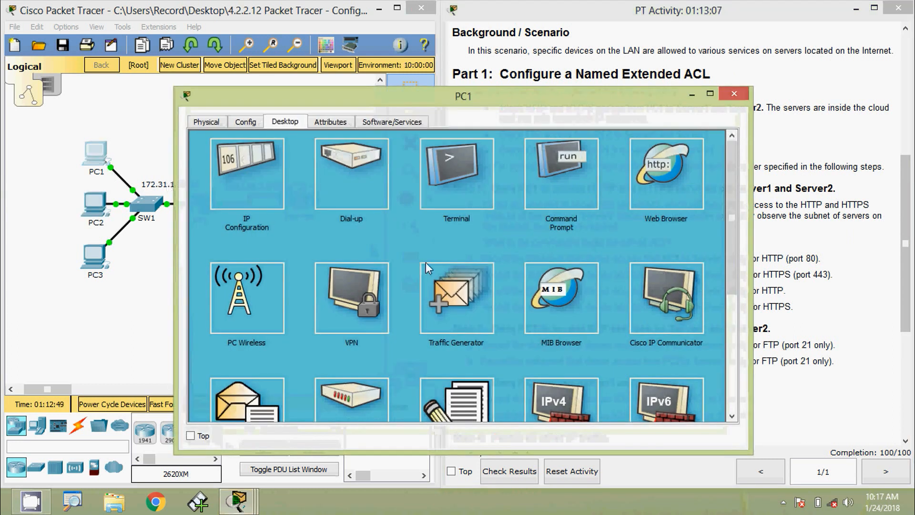
click(671, 186)
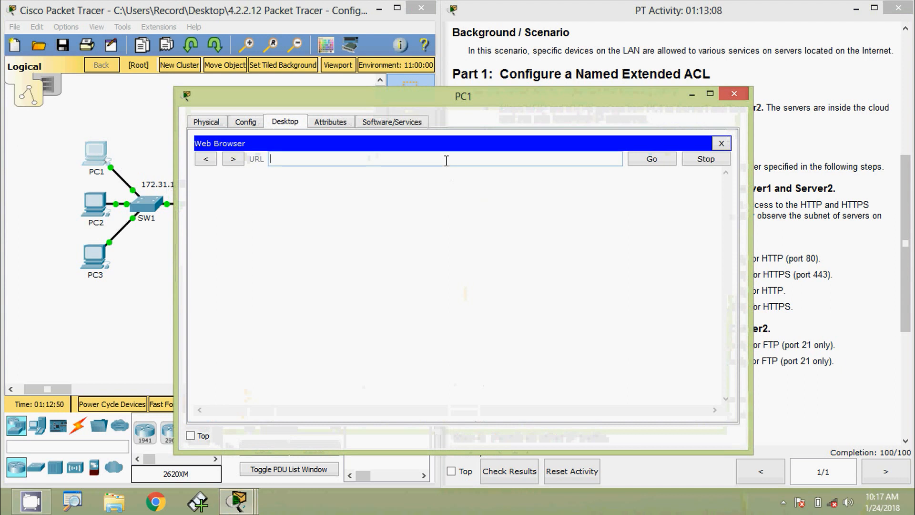
text(64.101.255.254)
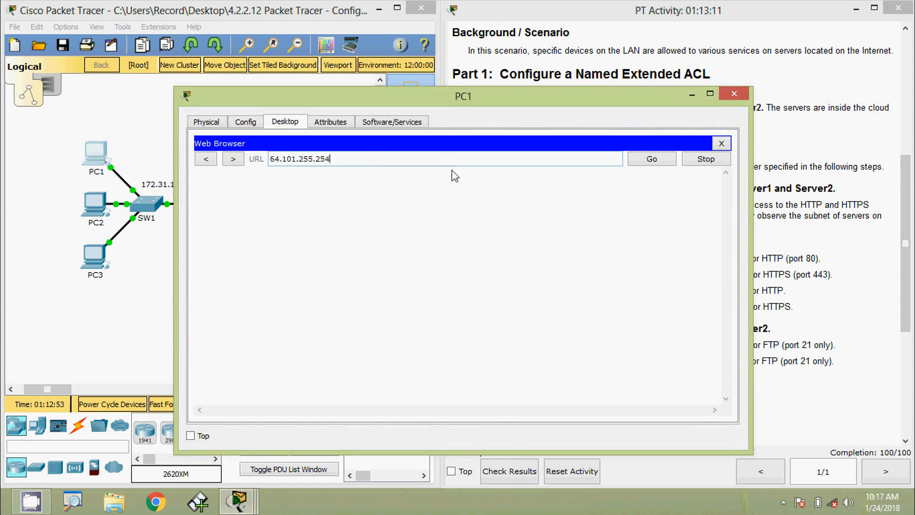
click(649, 158)
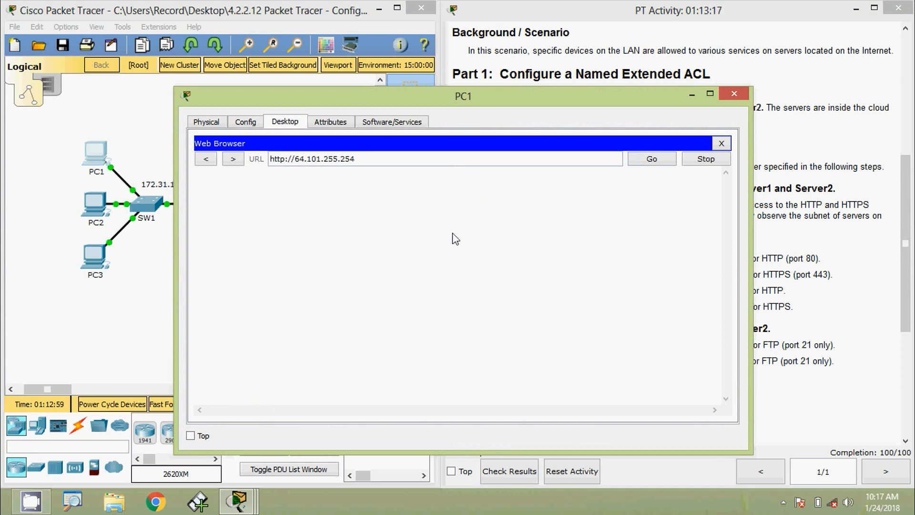
drag(366, 160, 255, 161)
key(ctrl+c)
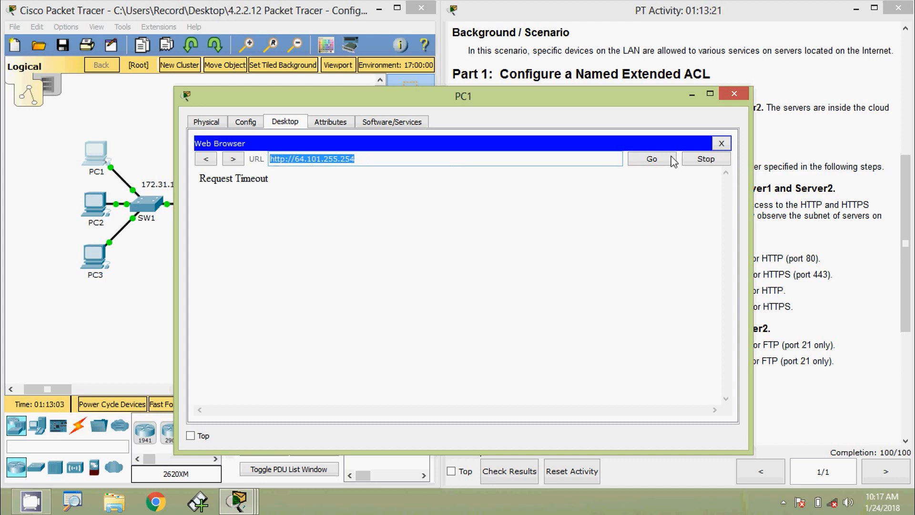
click(721, 143)
click(686, 174)
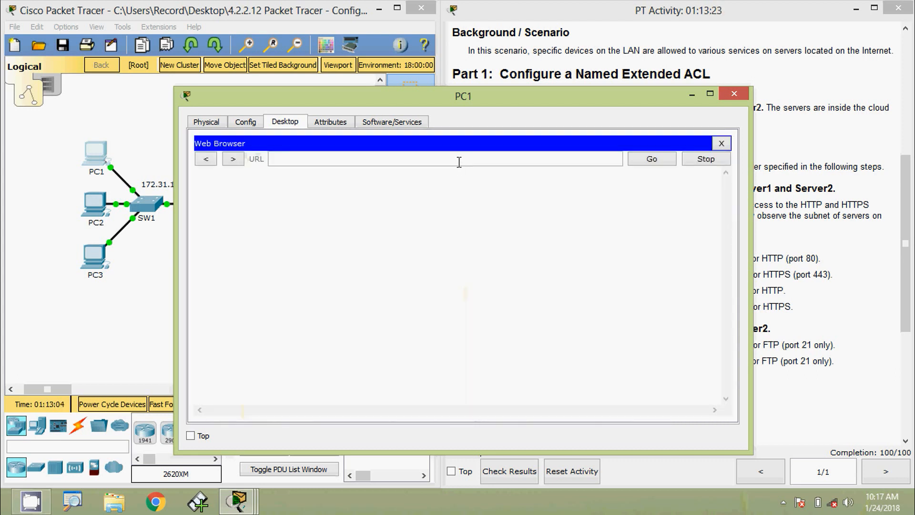
key(ctrl+v)
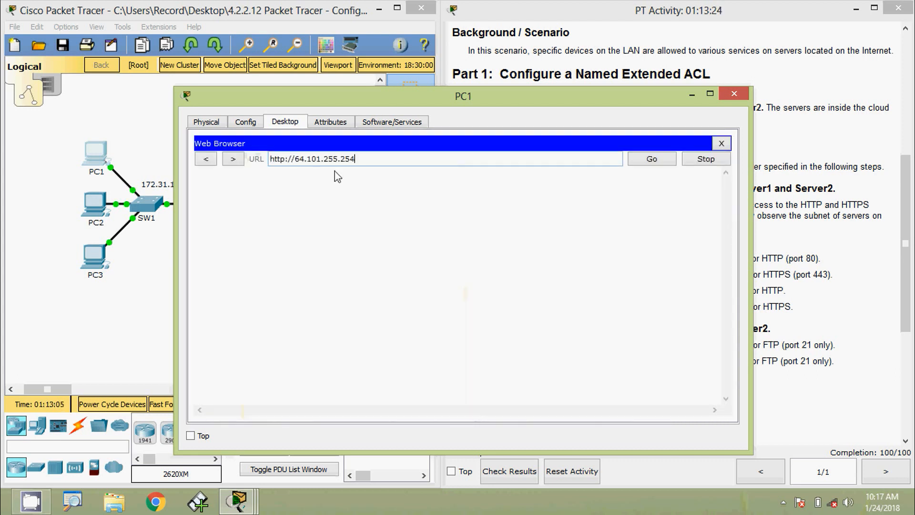
click(286, 159)
text(s)
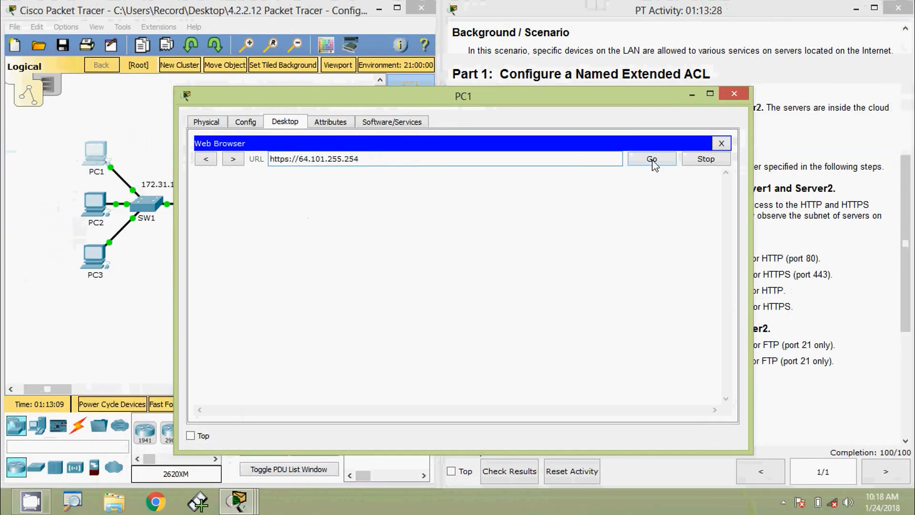
click(653, 163)
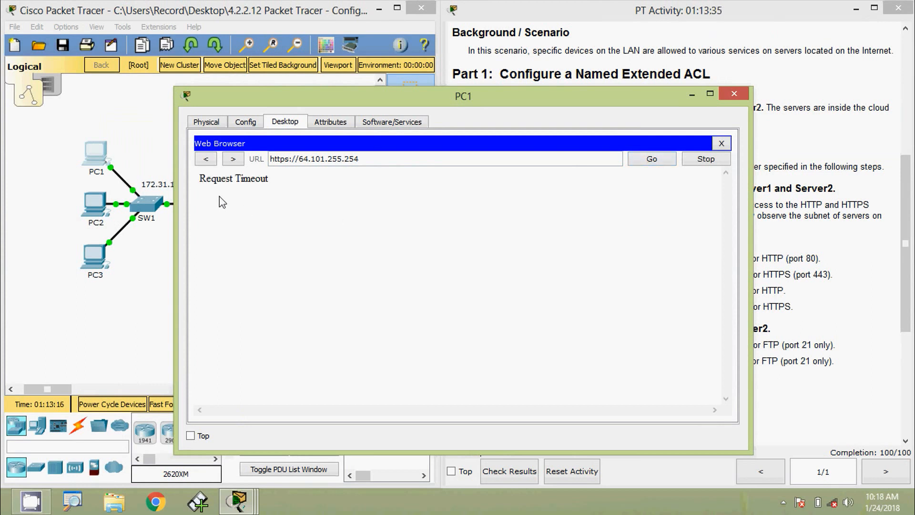
click(722, 144)
click(656, 173)
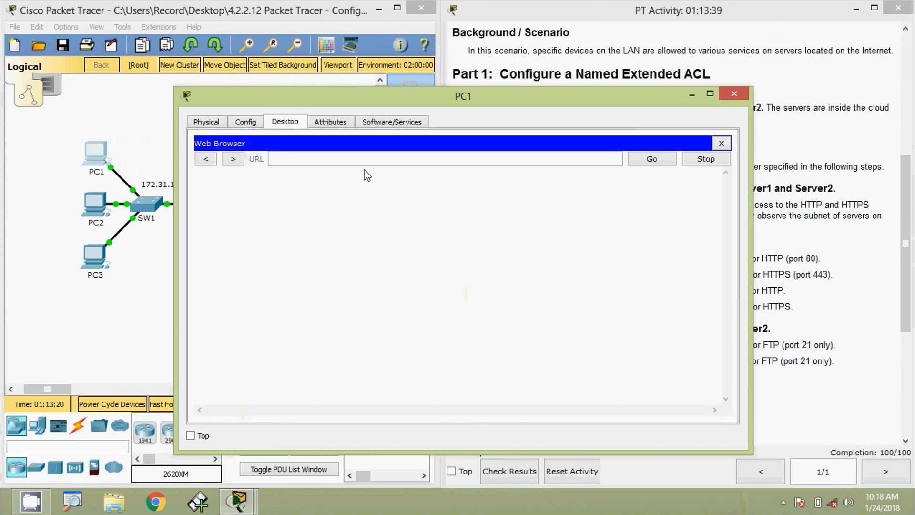
key(ctrl+v)
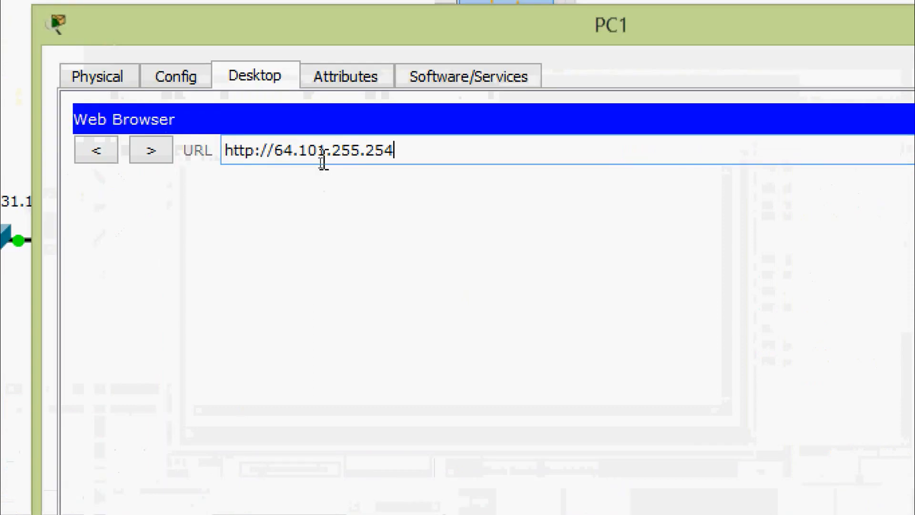
click(320, 159)
key(BackSpace)
text(3)
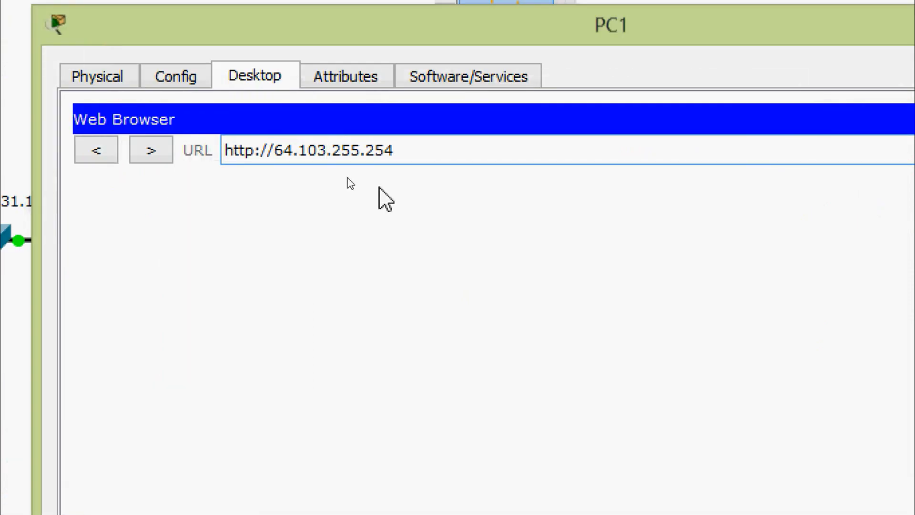
drag(421, 149, 163, 149)
click(152, 150)
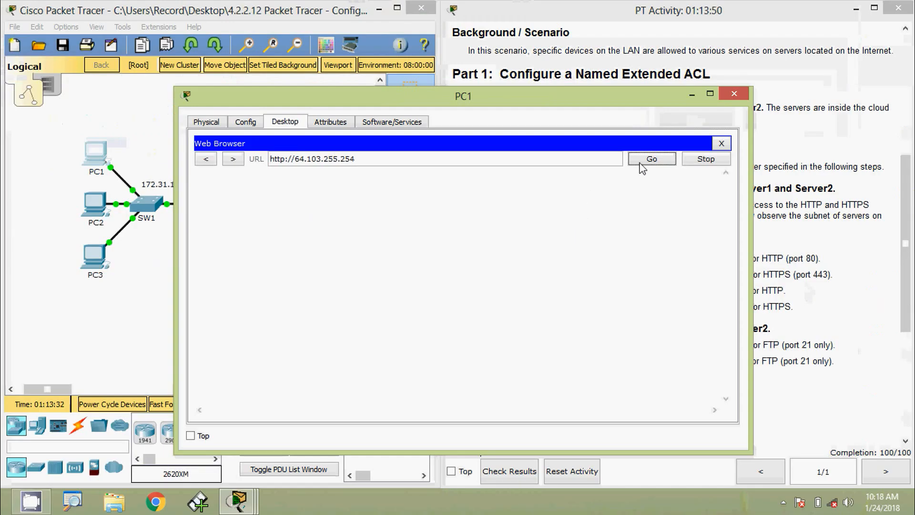
click(640, 163)
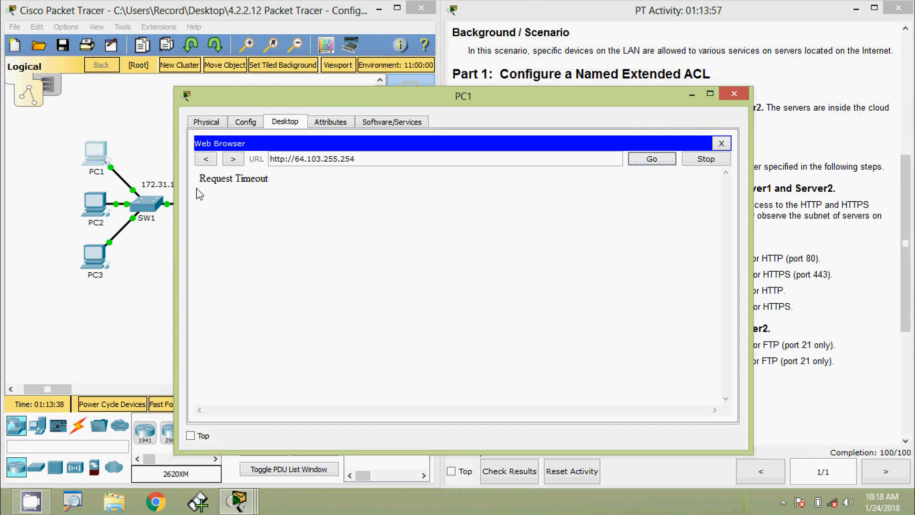
click(721, 144)
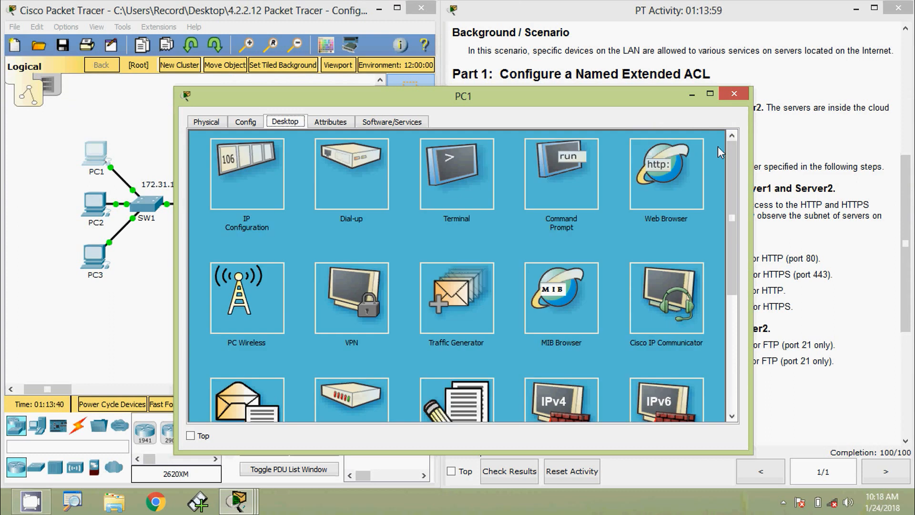
click(666, 170)
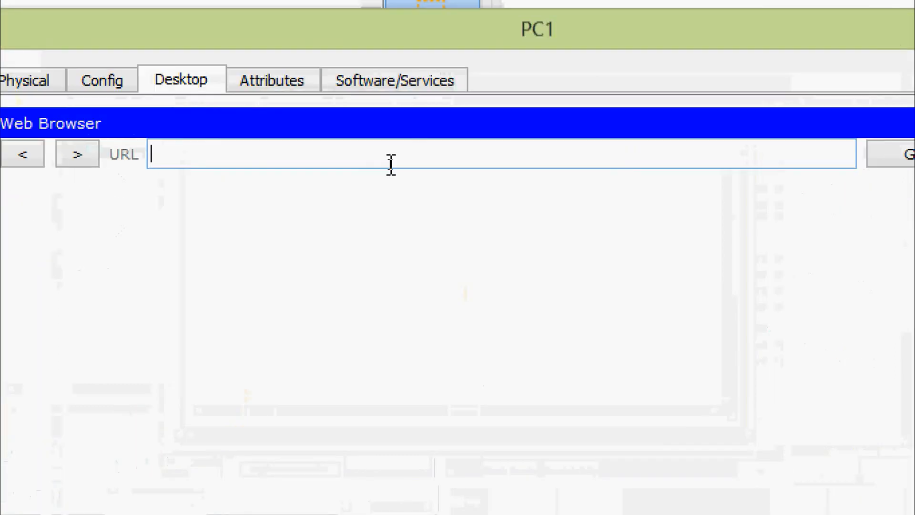
text(http://64.103.255.254)
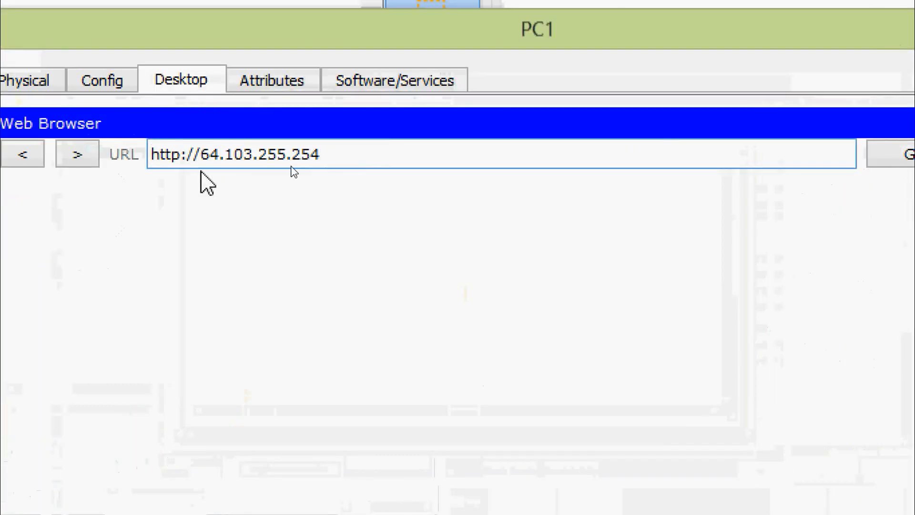
click(183, 155)
text(s)
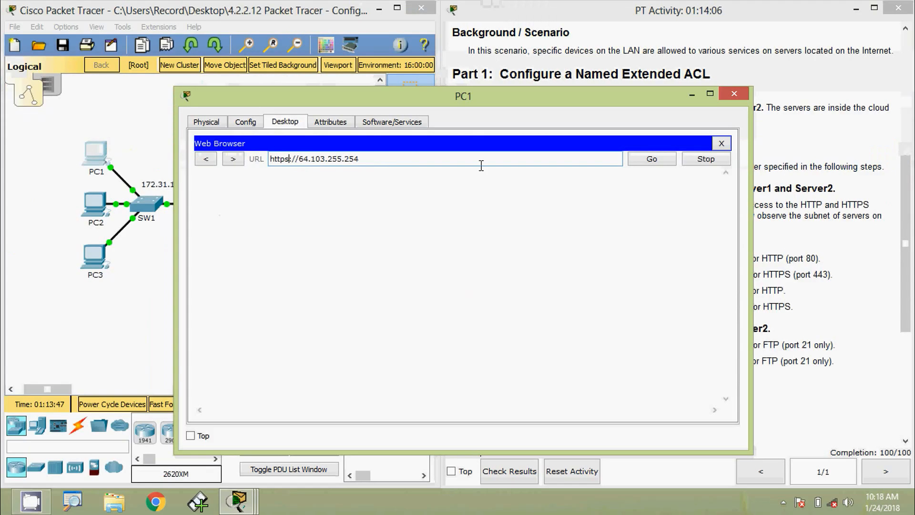
click(906, 161)
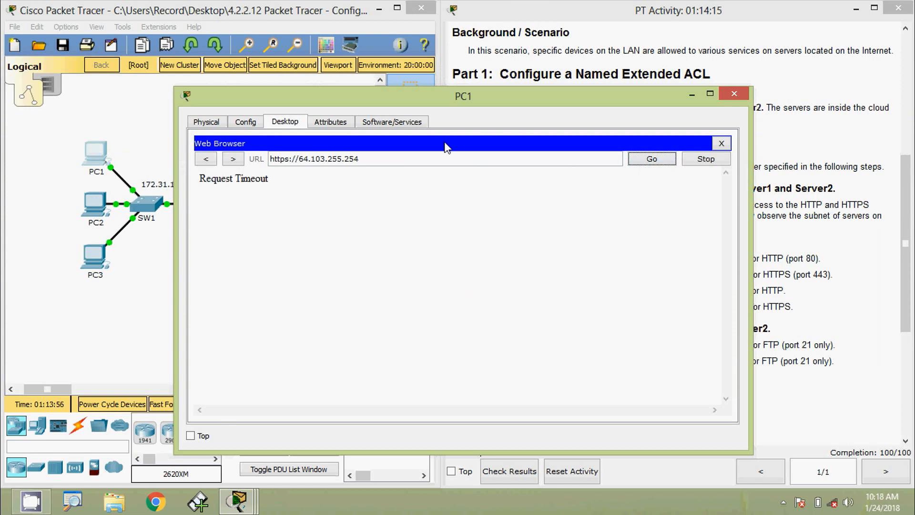
drag(478, 106, 619, 97)
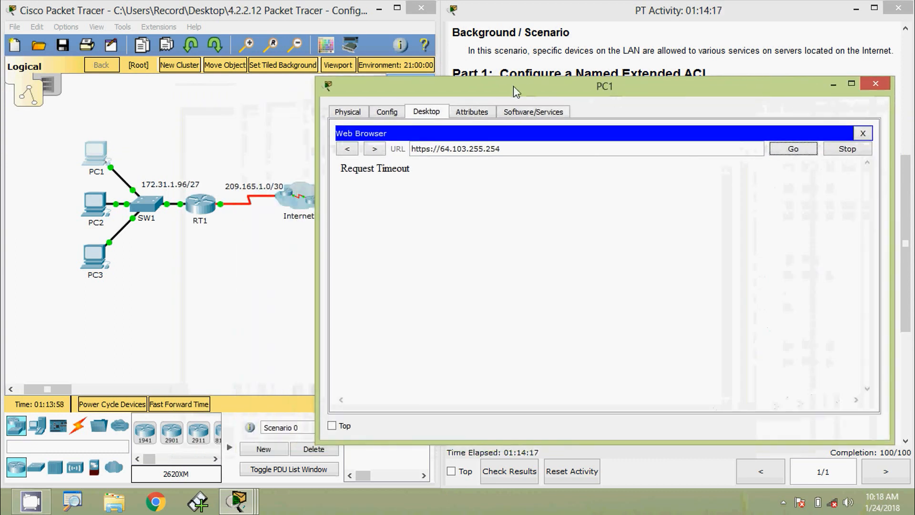
drag(512, 86, 599, 86)
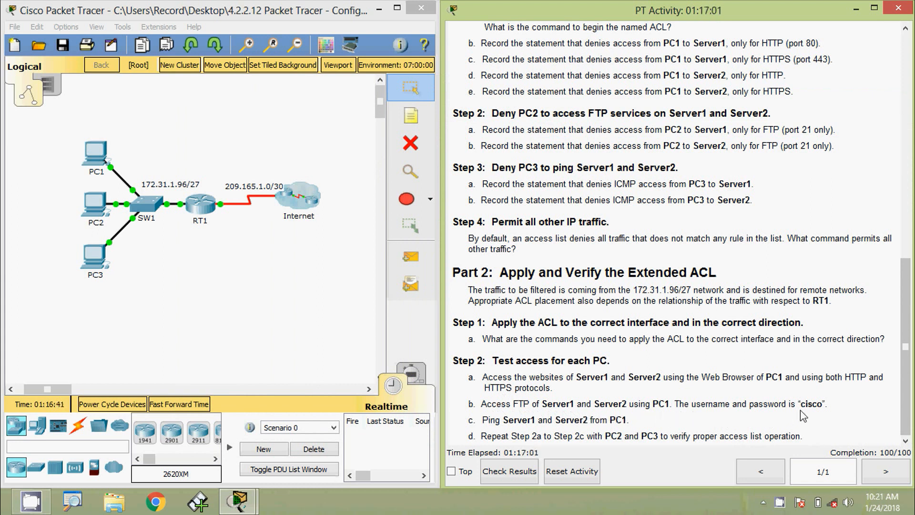
FTP from PC1 to 64.101.255.254 and log in with the lab username and password
click(158, 265)
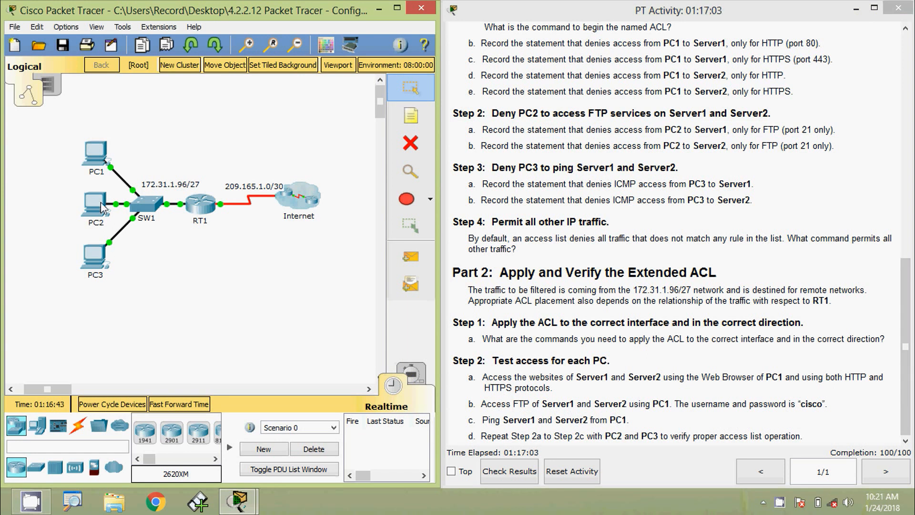
click(87, 156)
click(526, 205)
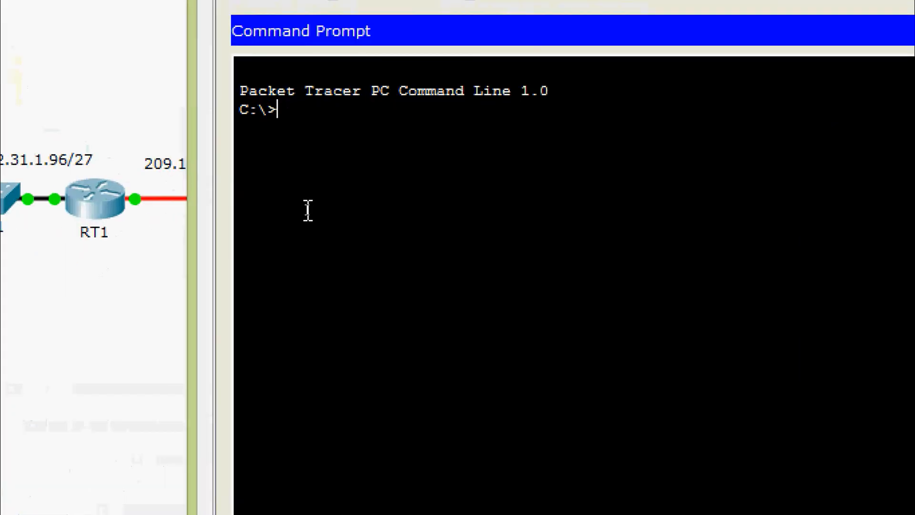
text(ftp)
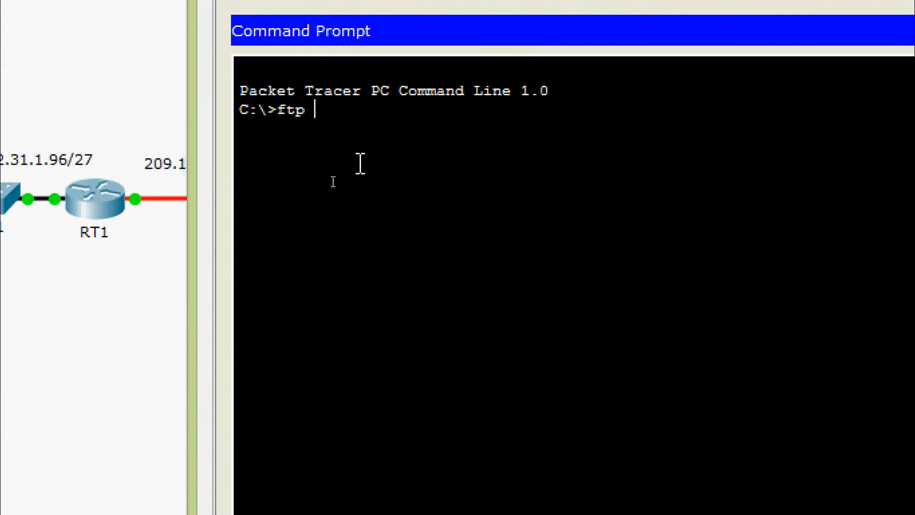
right_click(338, 104)
click(370, 143)
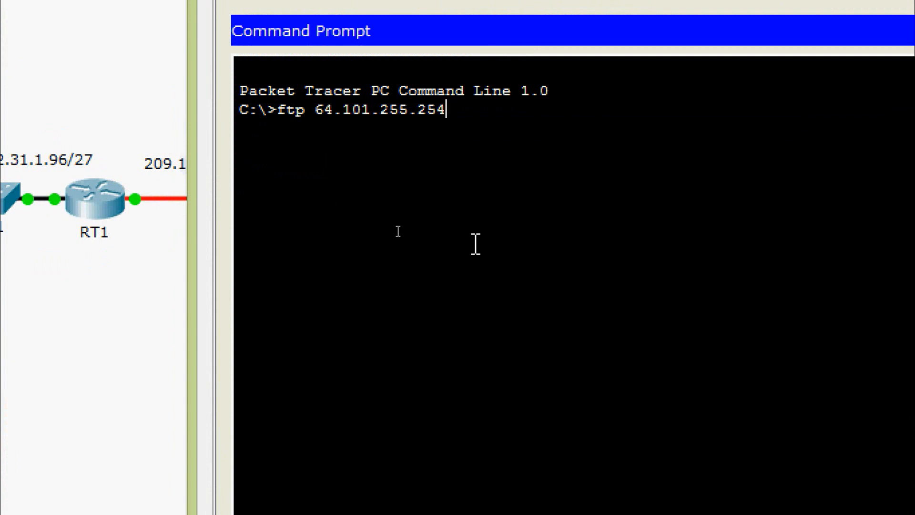
key(Return)
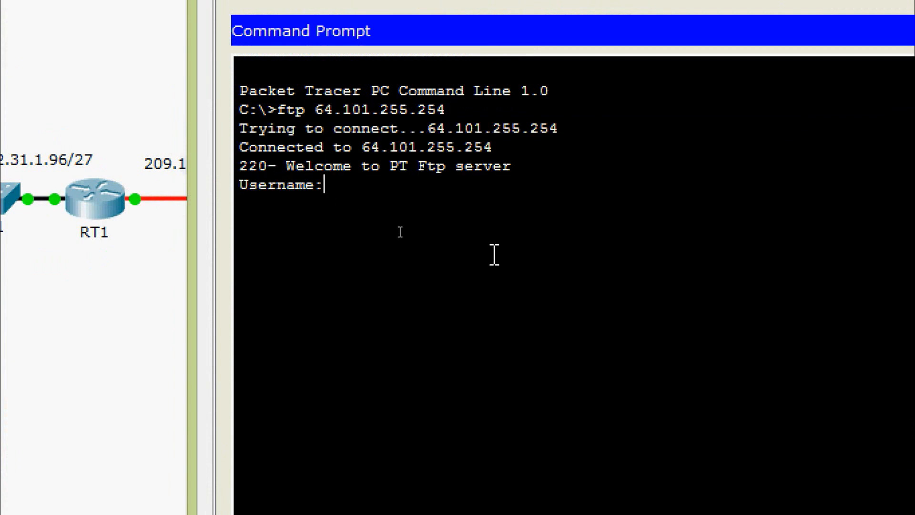
text(cisco)
key(Return)
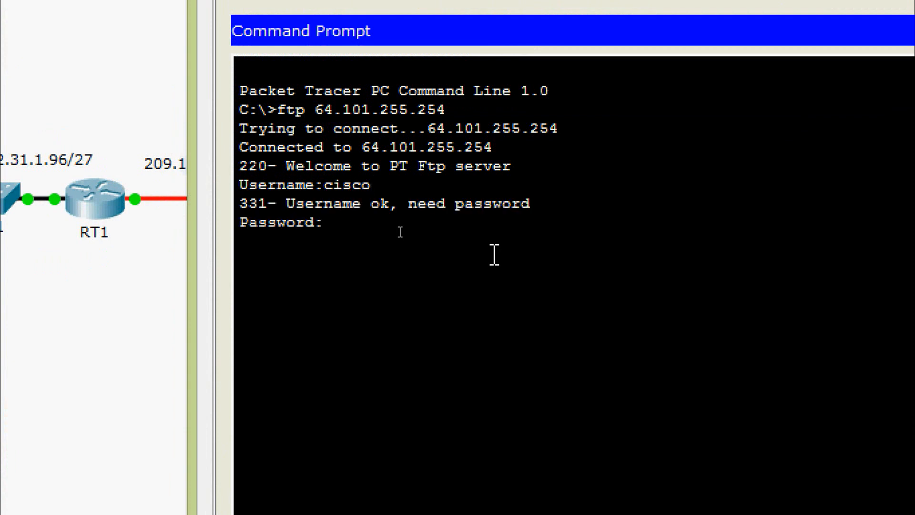
key(Return)
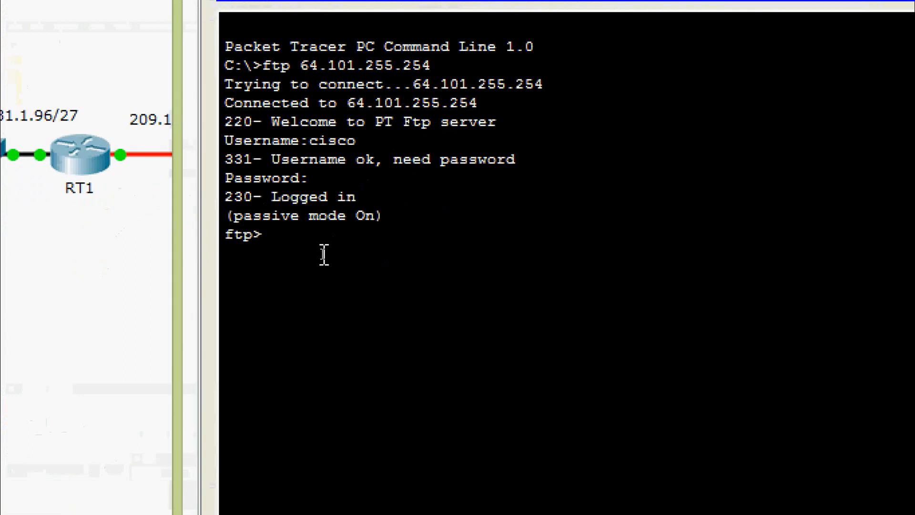
text(exit)
key(Return)
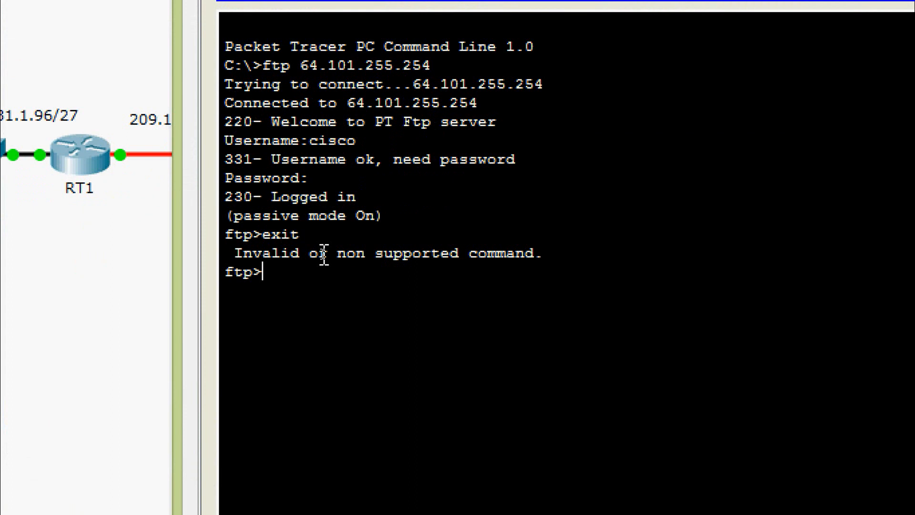
key(Return)
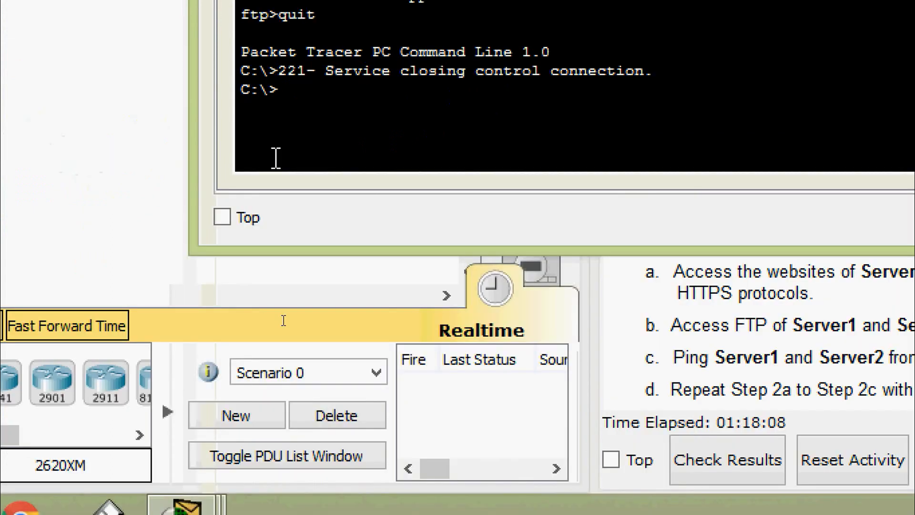
FTP from PC1 to 64.103.255.254 and log in with the lab credentials
text(ftp)
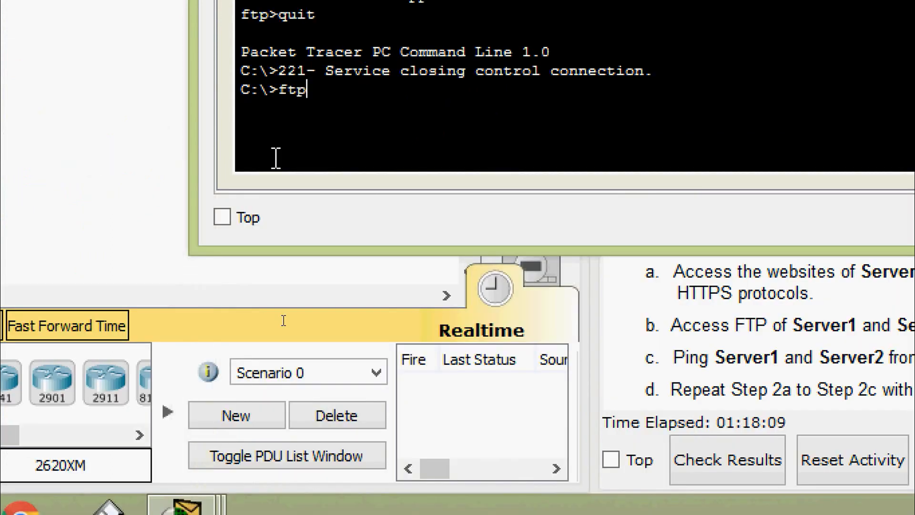
right_click(329, 85)
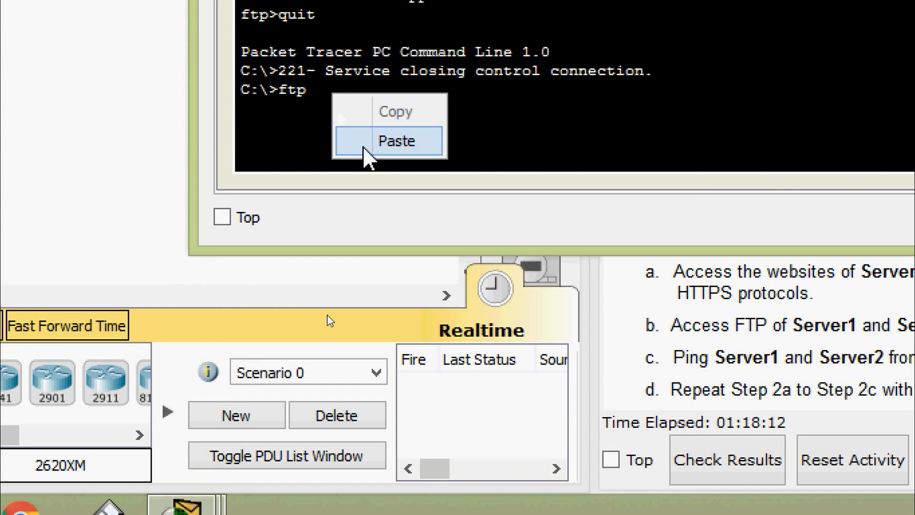
click(363, 144)
key(Left)
key(Left)
key(Left)
key(Left)
key(Left)
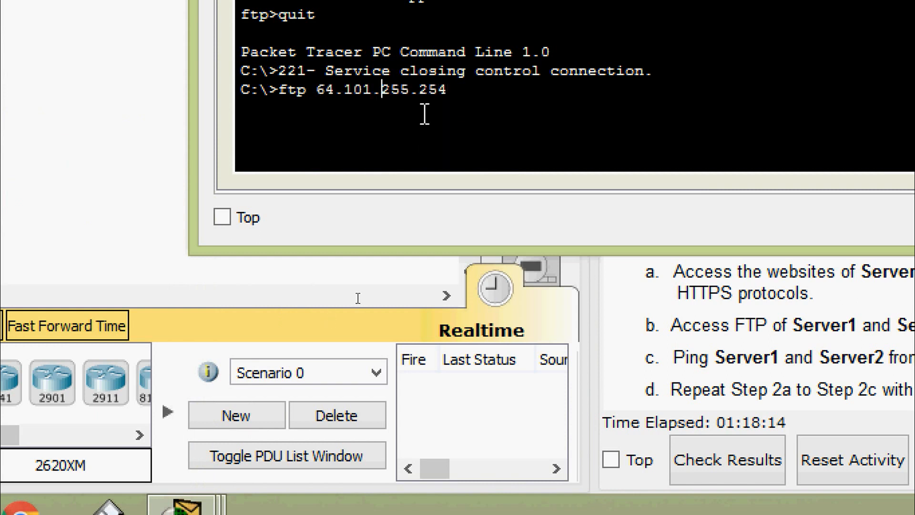
key(Left)
key(BackSpace)
text(3)
key(Return)
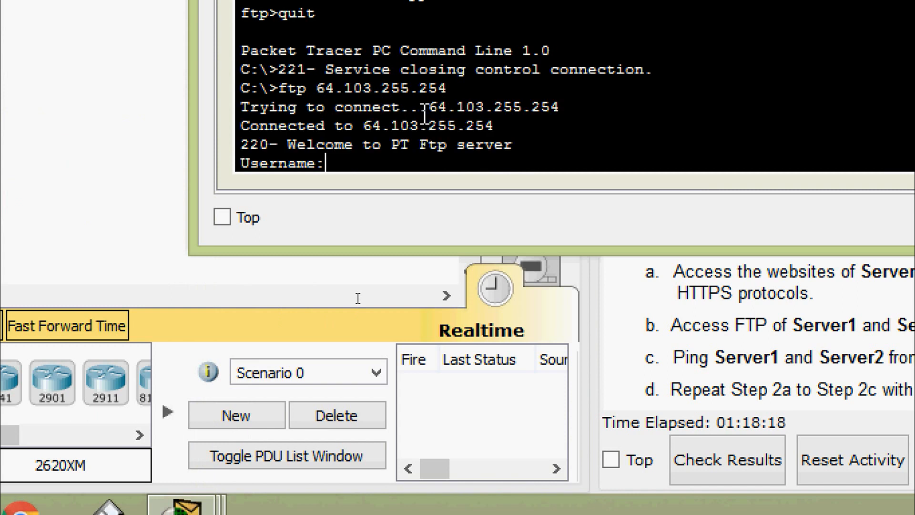
text(cisco)
key(Return)
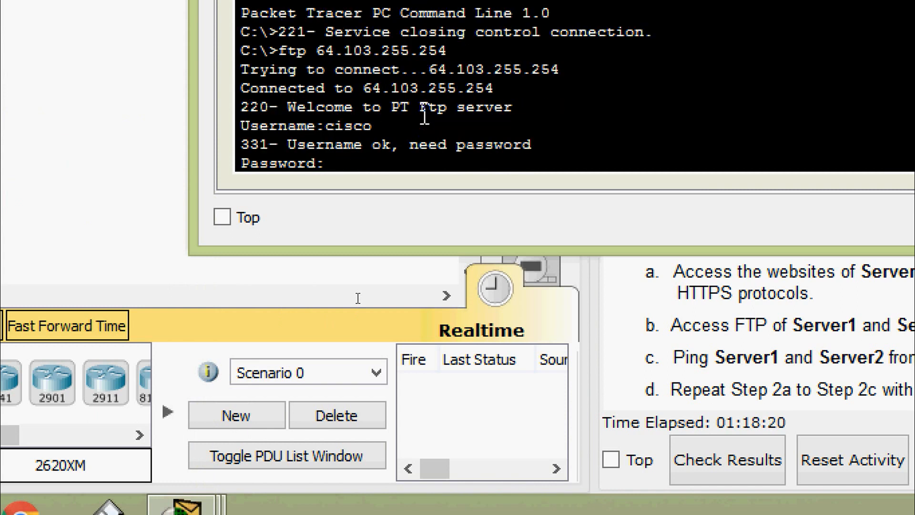
key(Return)
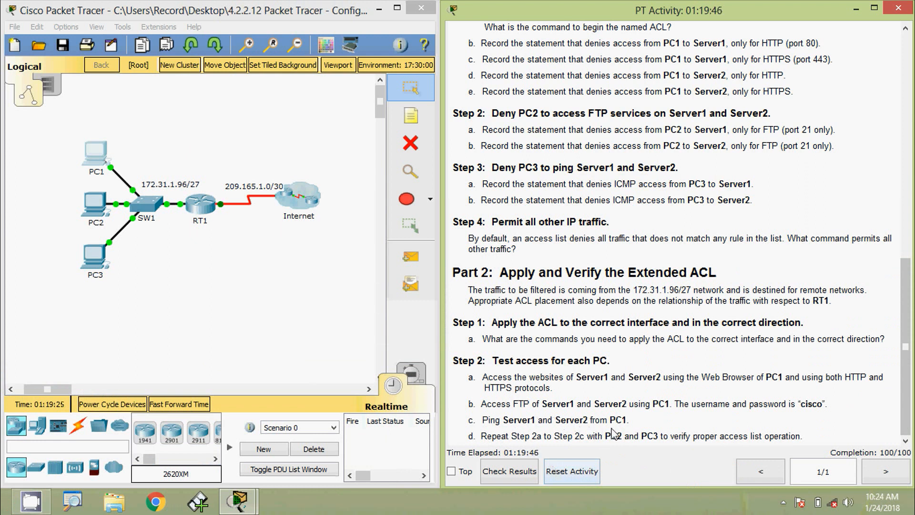
End the FTP session in PC1's command prompt with quit
click(93, 156)
click(532, 193)
drag(469, 103, 511, 59)
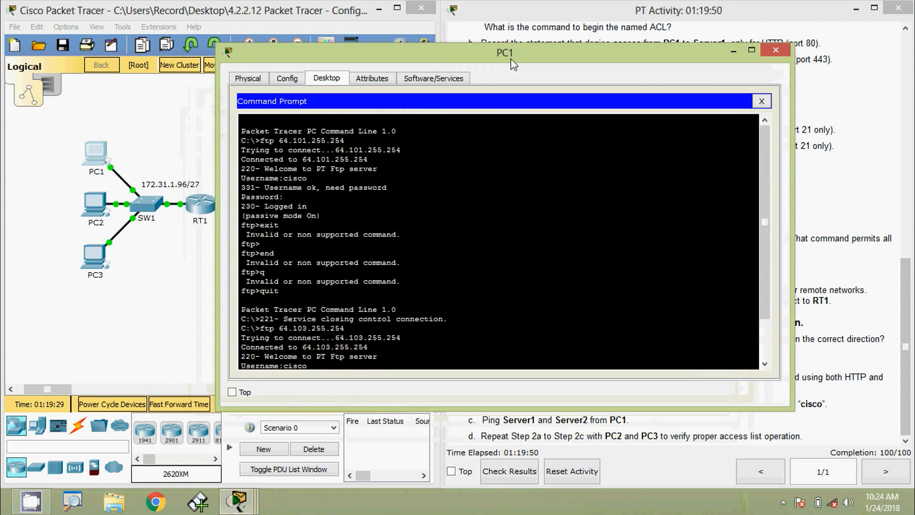
drag(765, 275, 765, 328)
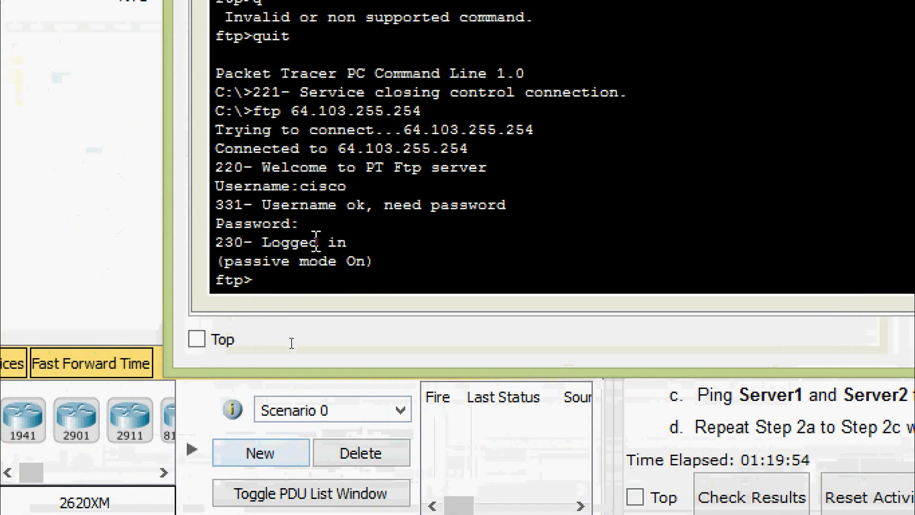
text(pi)
key(BackSpace)
key(BackSpace)
key(BackSpace)
text(q)
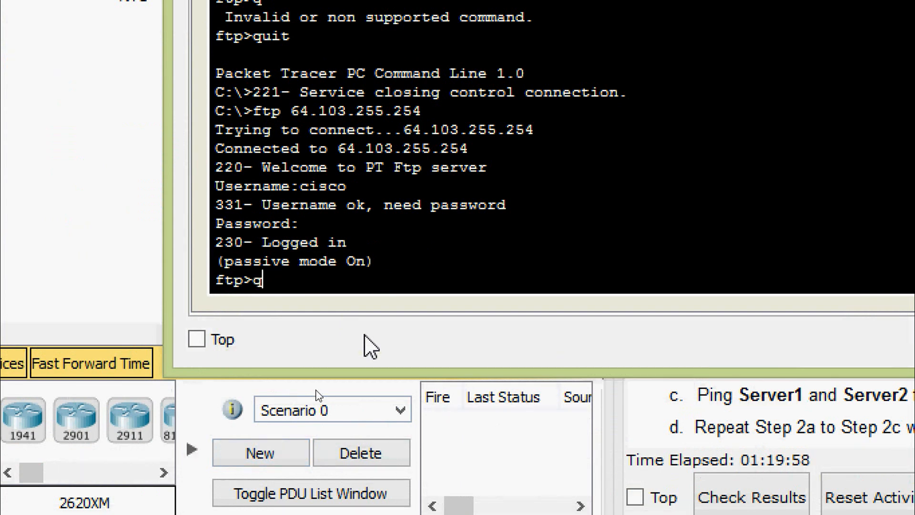
text(uit)
key(Return)
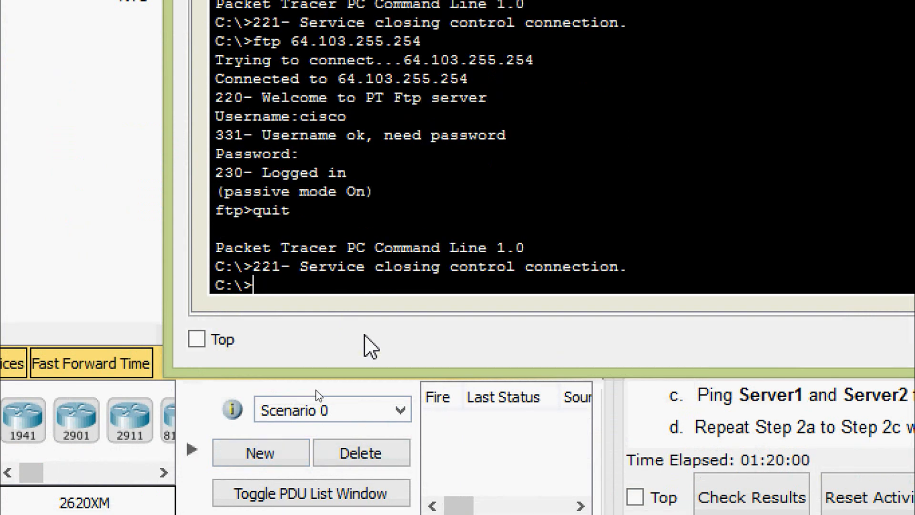
key(Return)
key(Return)
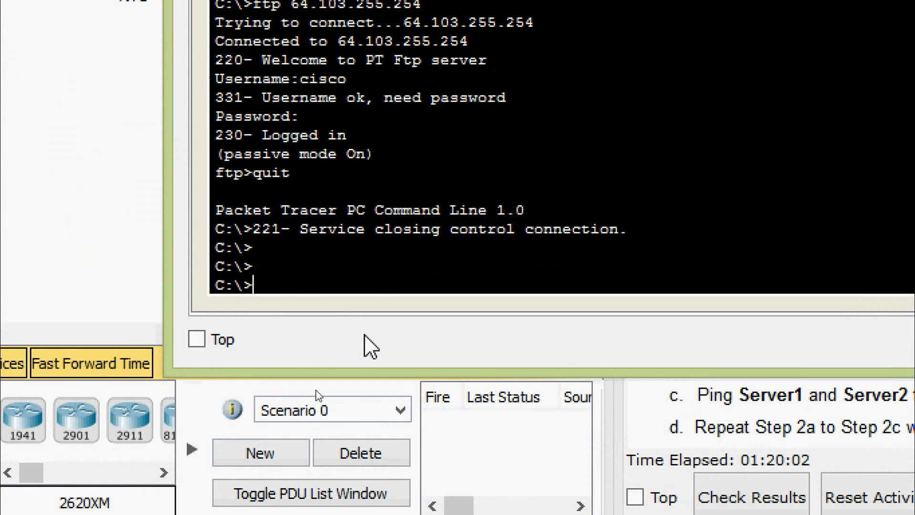
Ping 64.101.255.254 and then 64.103.255.254 from PC1, both replying
text(ping)
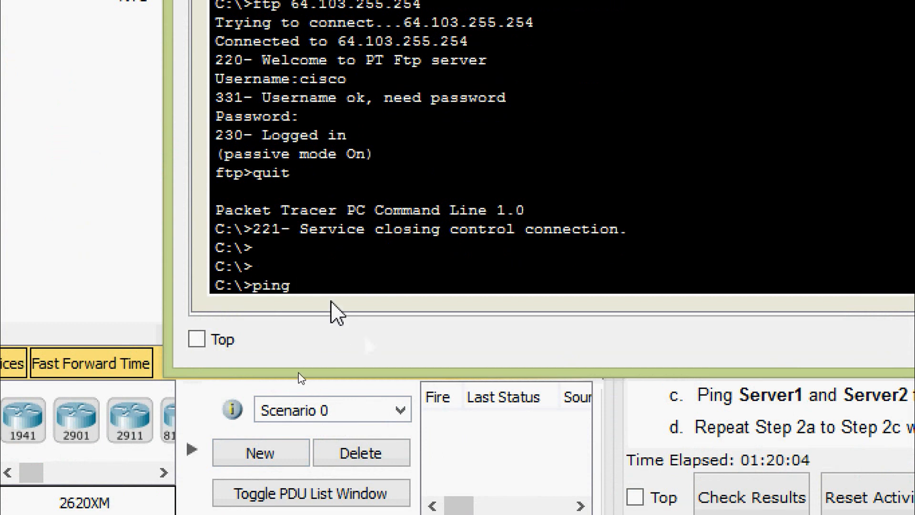
right_click(324, 294)
click(351, 340)
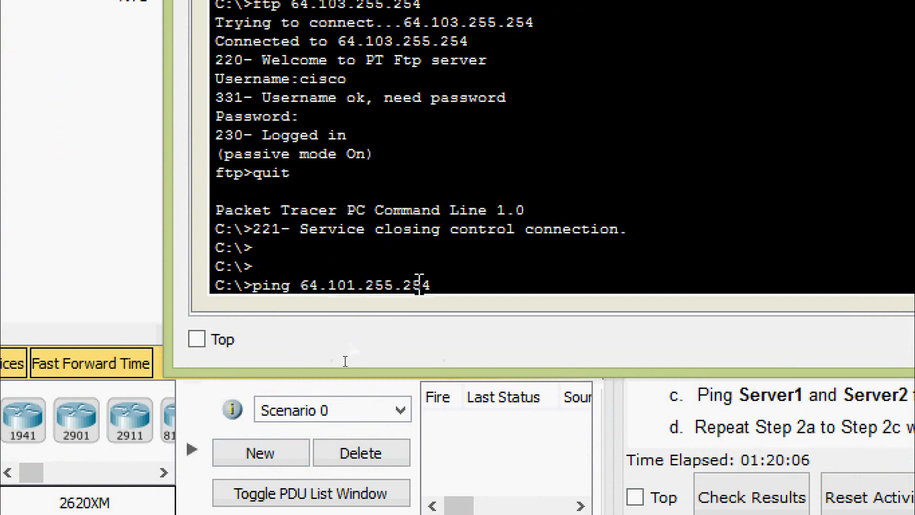
key(Return)
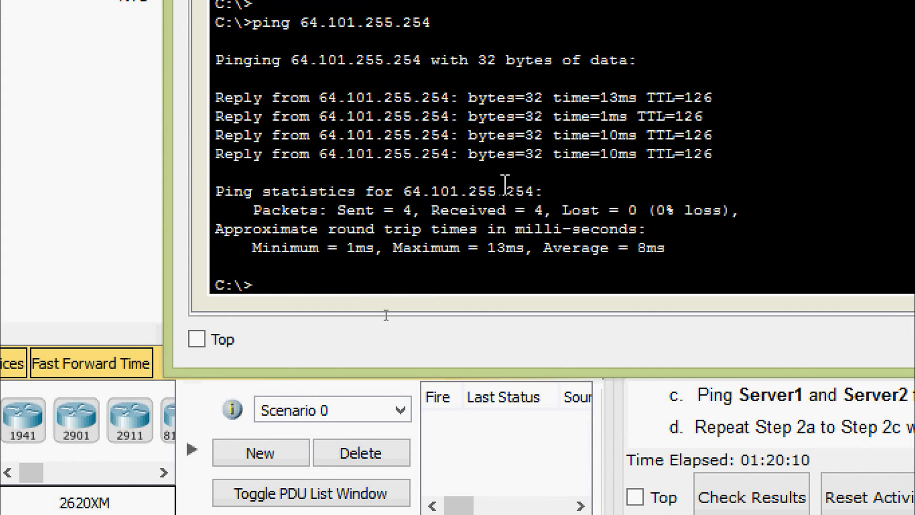
key(Up)
key(Left)
key(Left)
key(Left)
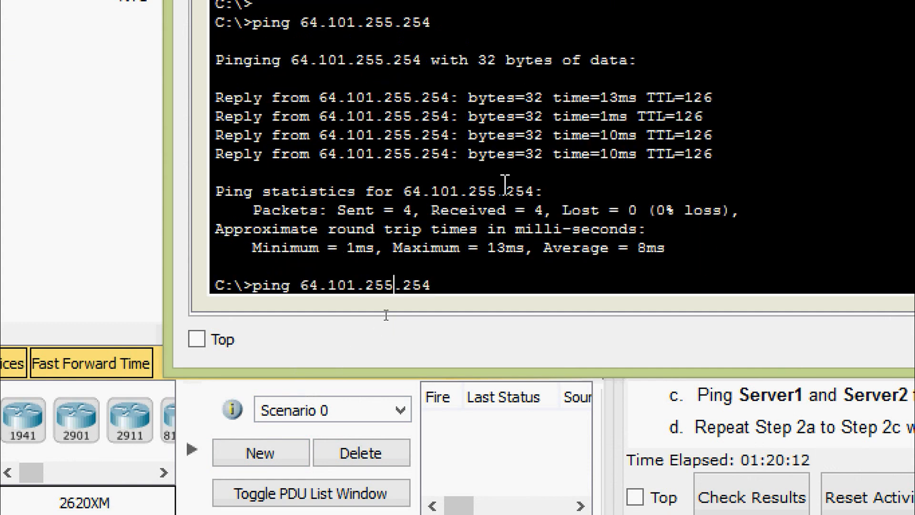
key(BackSpace)
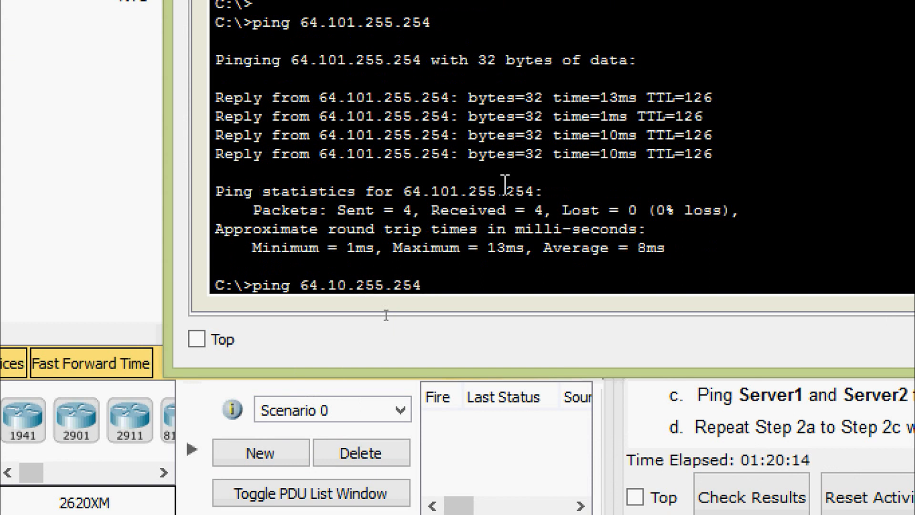
text(3)
key(Return)
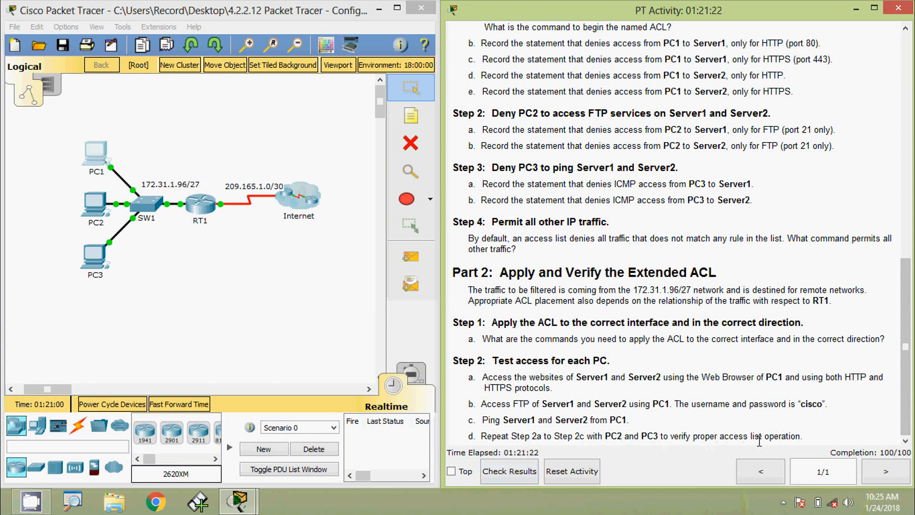
click(248, 328)
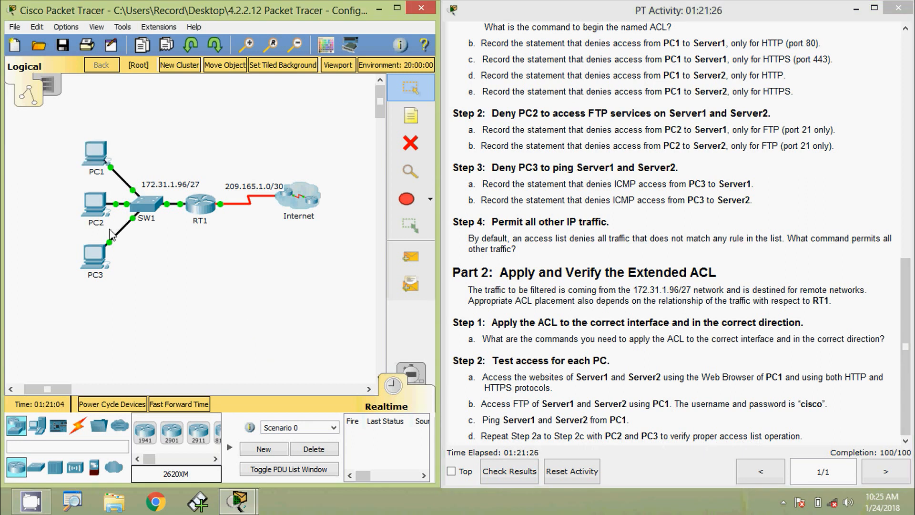
click(96, 210)
click(668, 176)
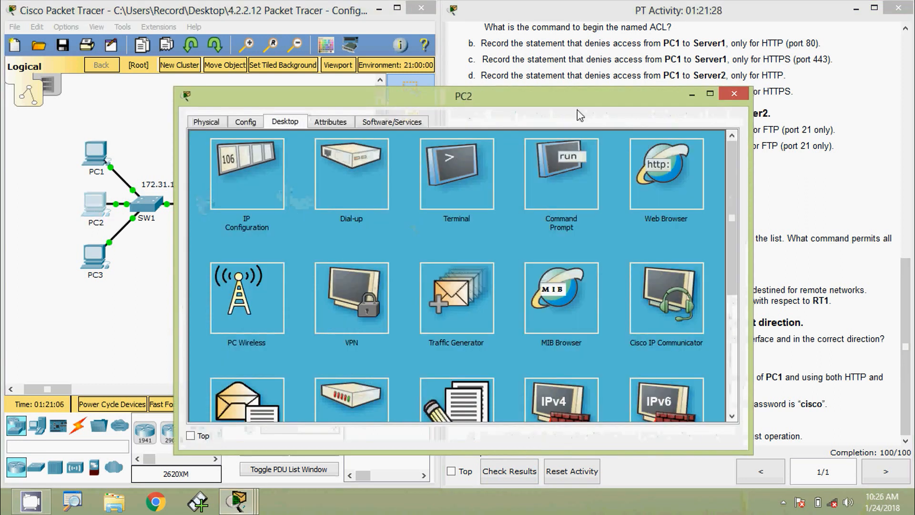
drag(549, 96, 638, 56)
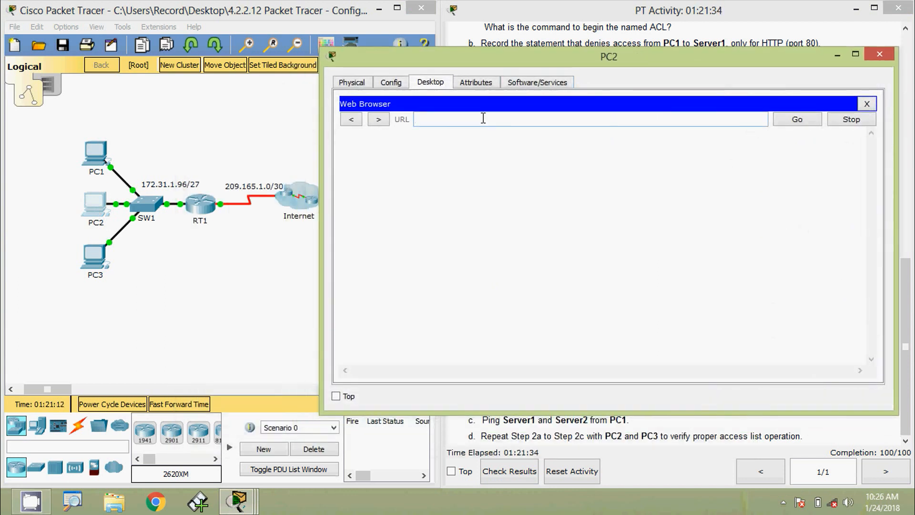
text(64.101.255.254)
click(785, 120)
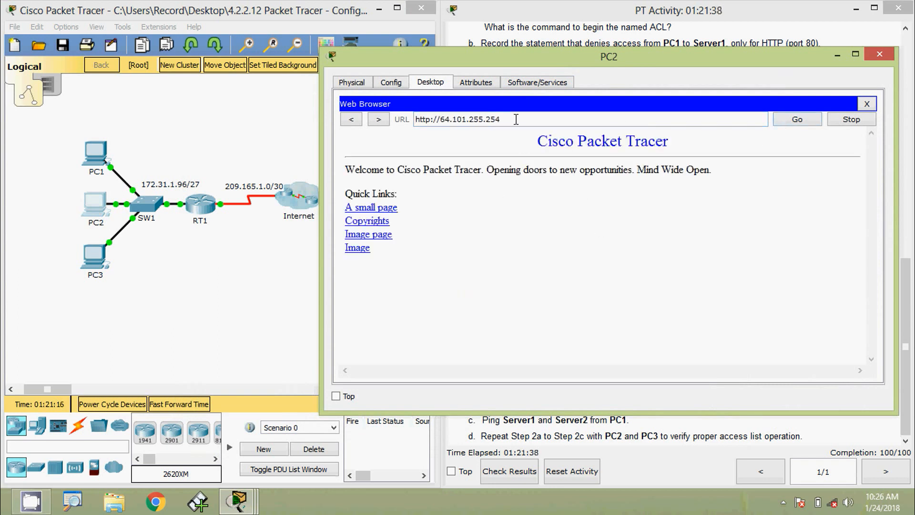
drag(516, 119, 416, 119)
key(ctrl+c)
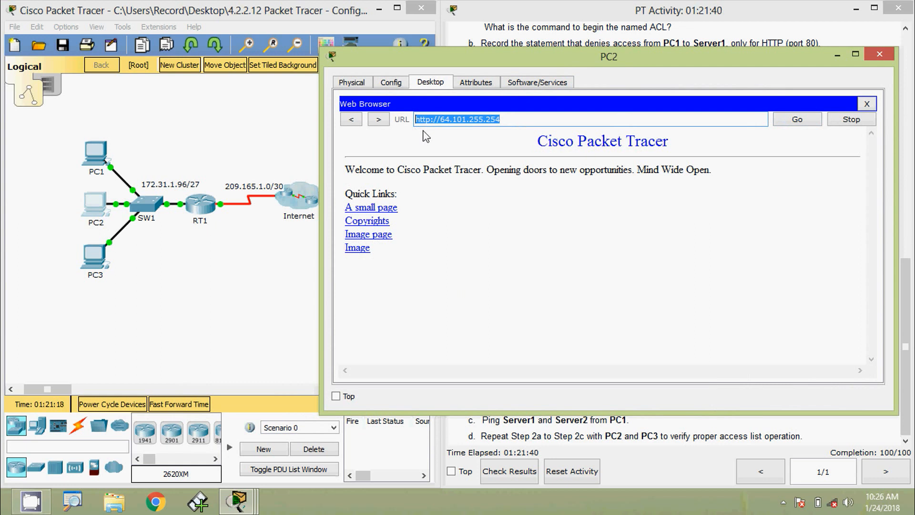
click(865, 106)
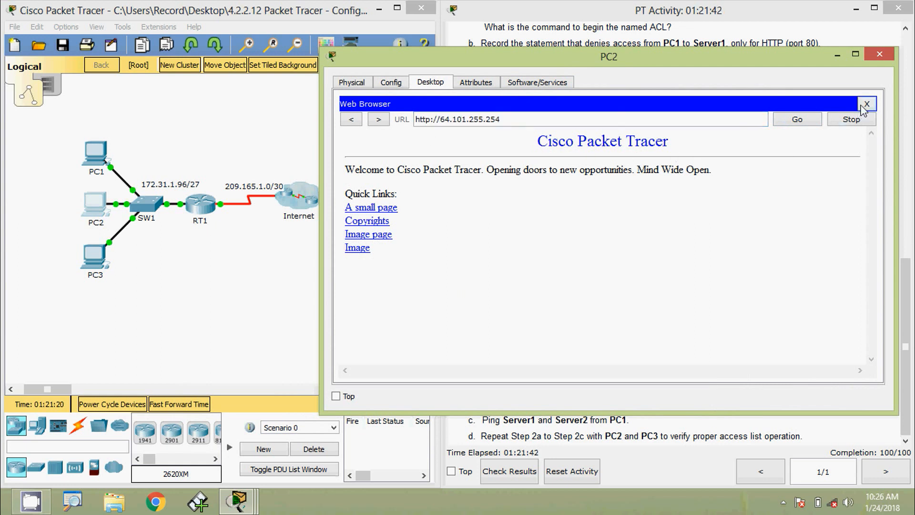
click(855, 117)
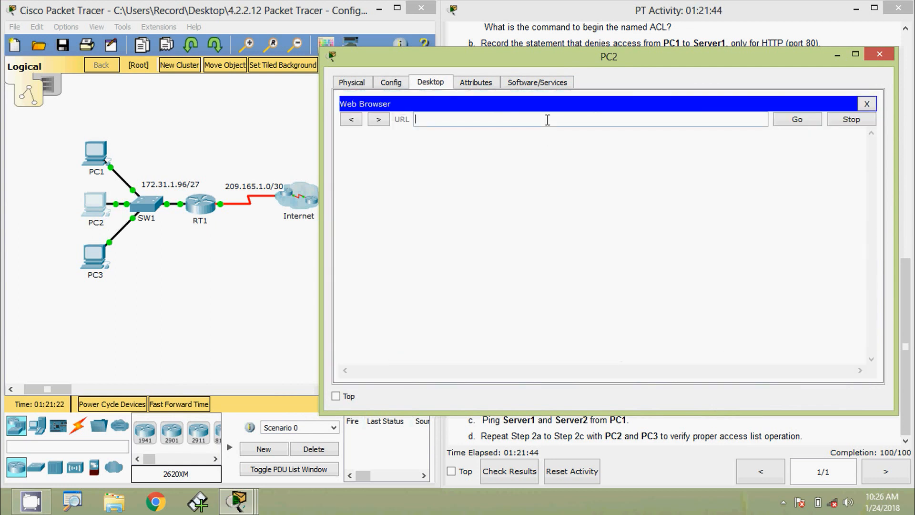
key(ctrl+v)
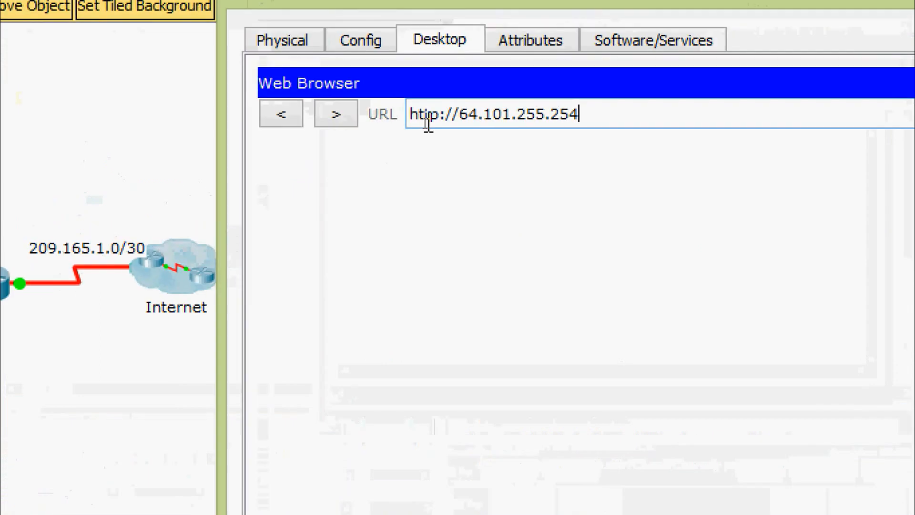
click(438, 114)
text(s)
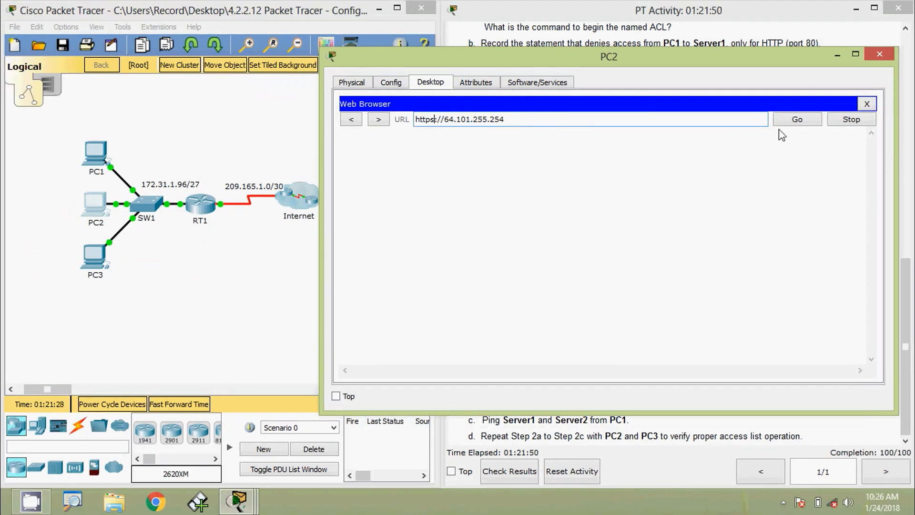
click(789, 119)
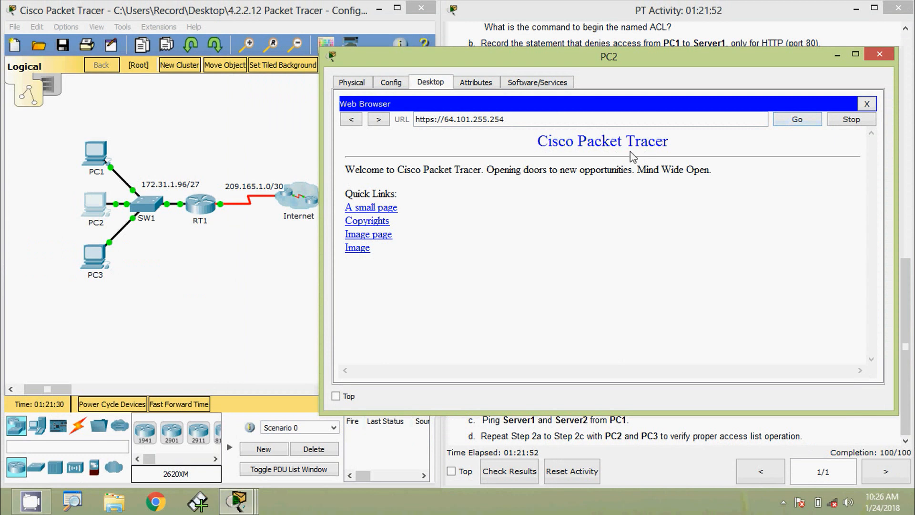
Change the address to 64.103.255.254 and load it over HTTPS in PC2's browser
click(862, 107)
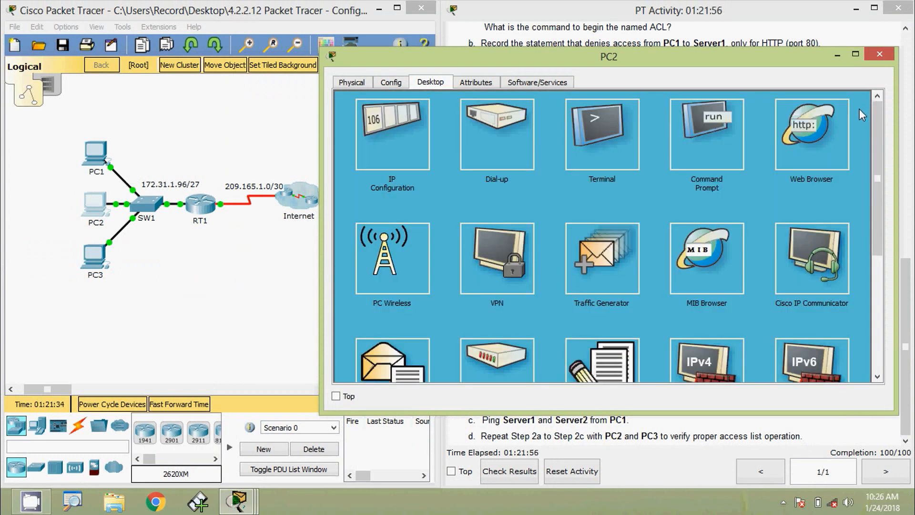
click(803, 133)
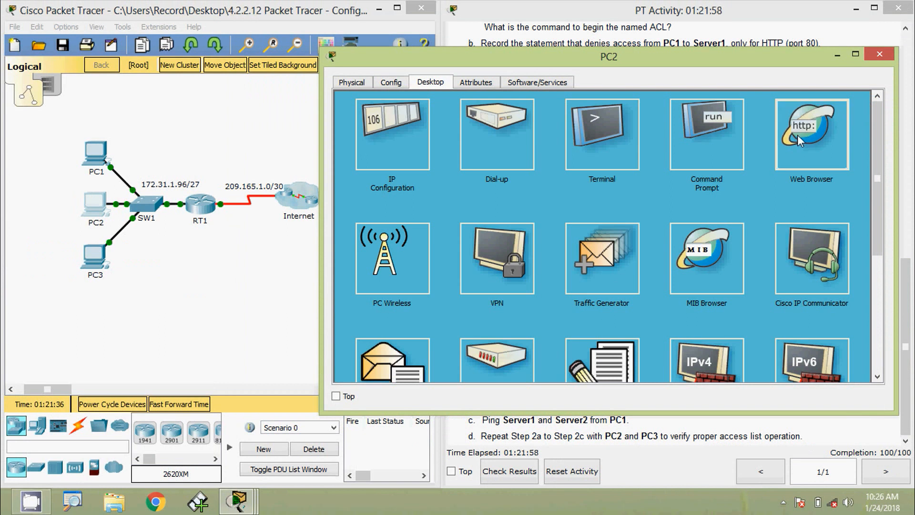
key(ctrl+v)
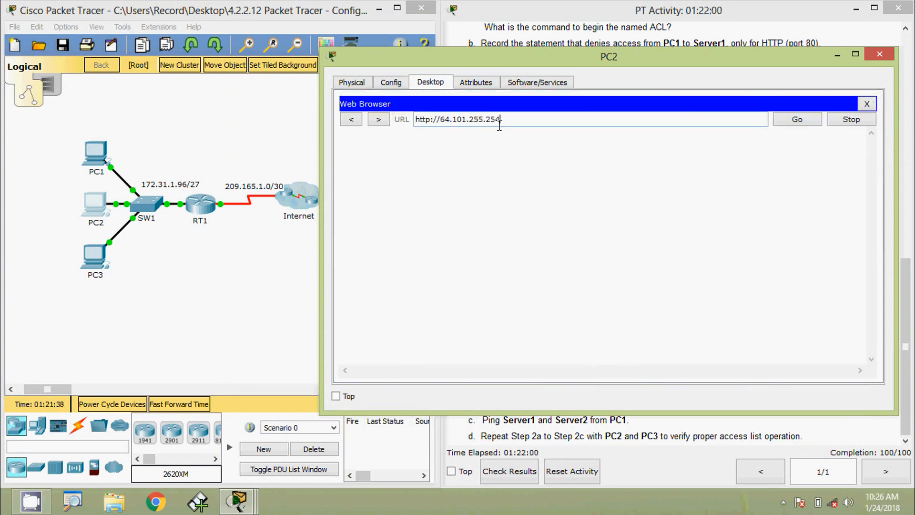
click(467, 119)
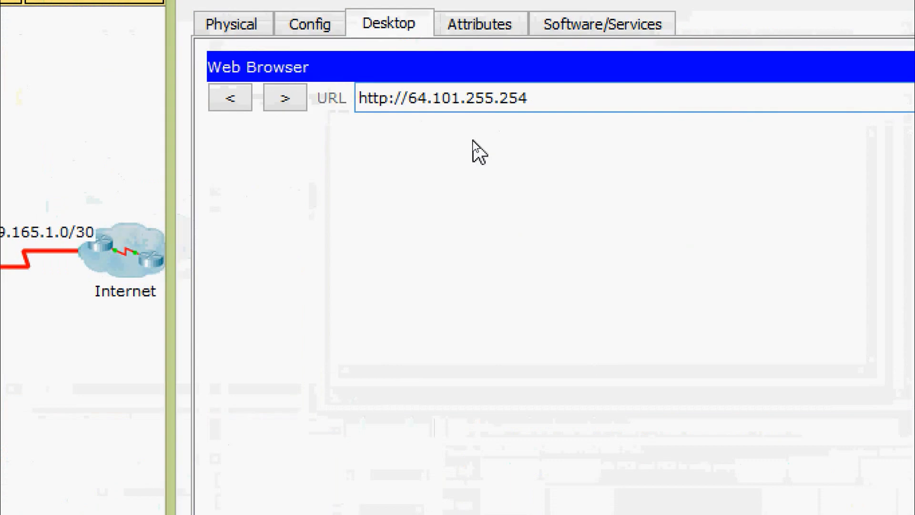
key(BackSpace)
text(3)
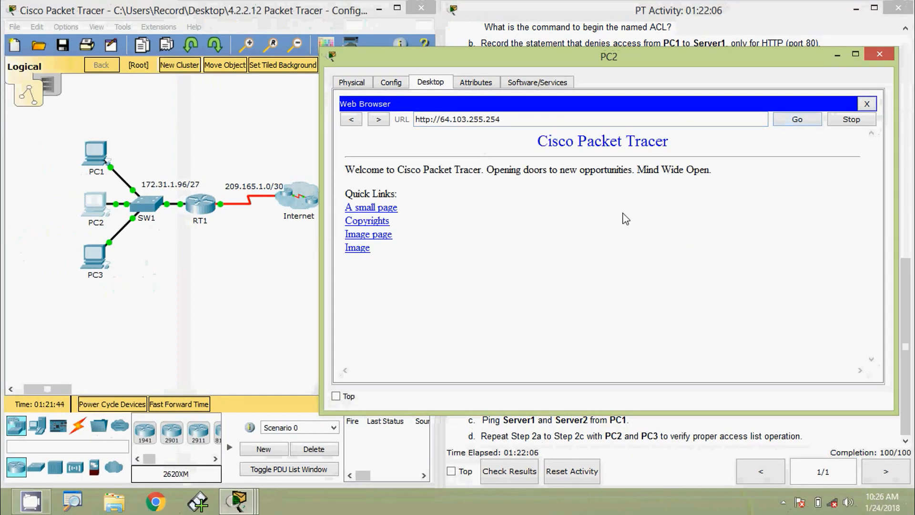
drag(502, 120, 396, 118)
key(ctrl+c)
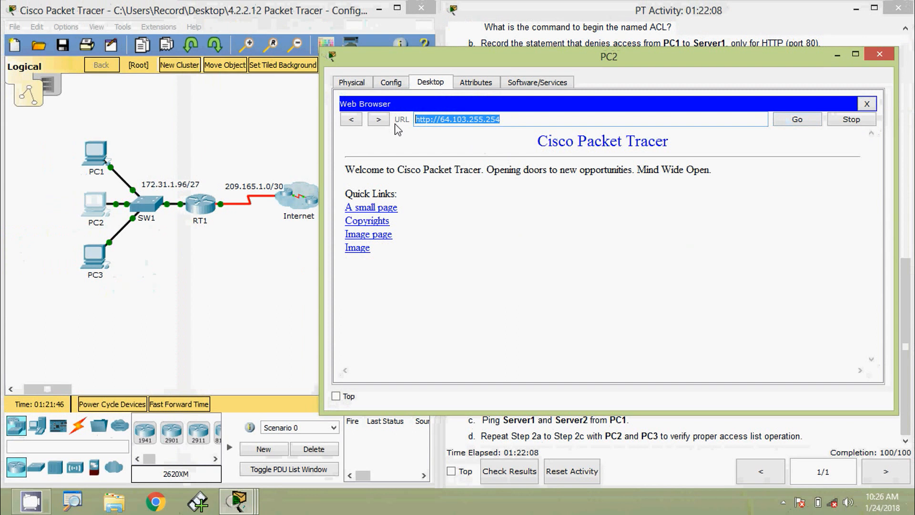
click(867, 104)
click(858, 167)
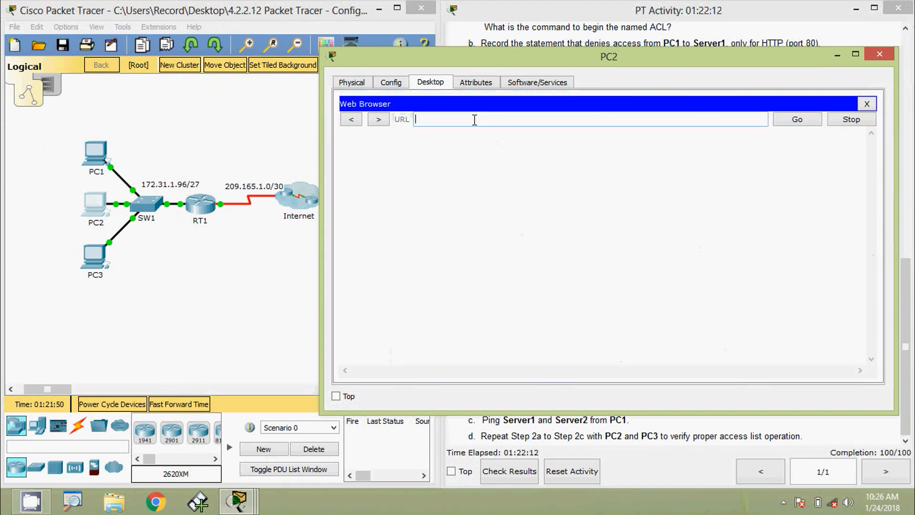
key(ctrl+v)
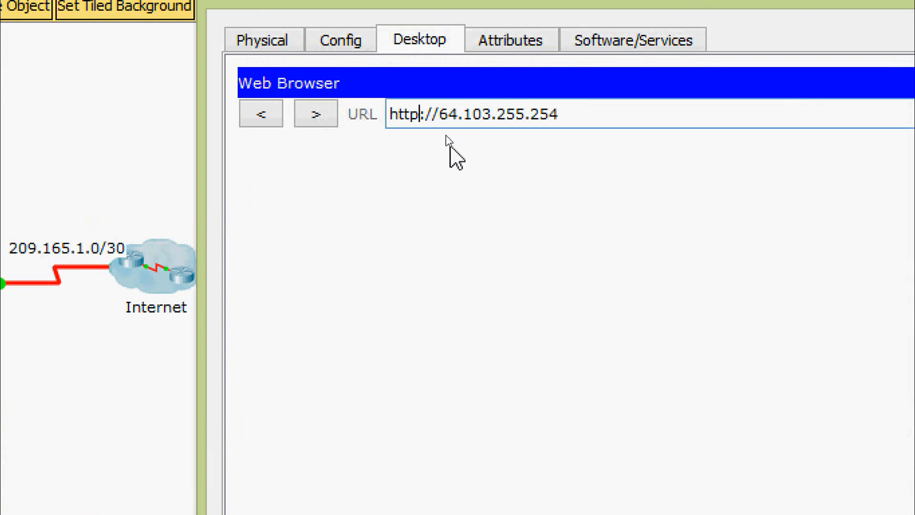
text(s)
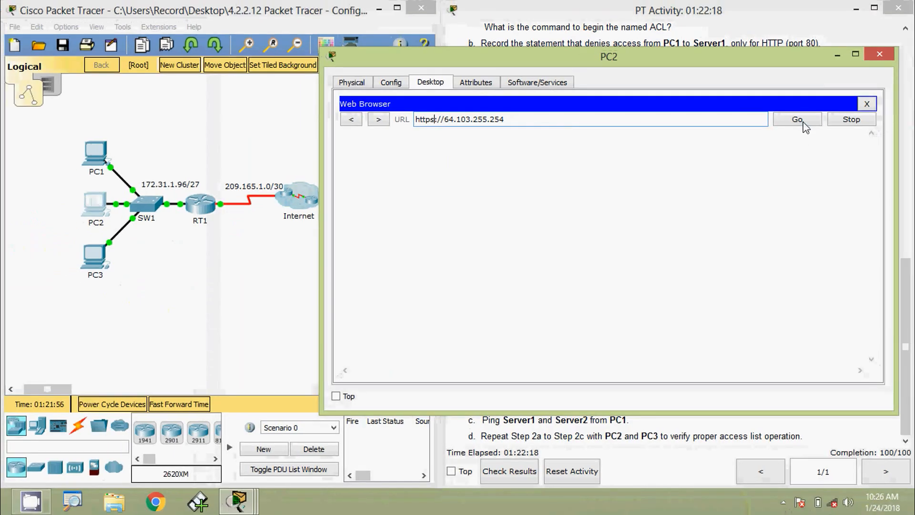
click(802, 122)
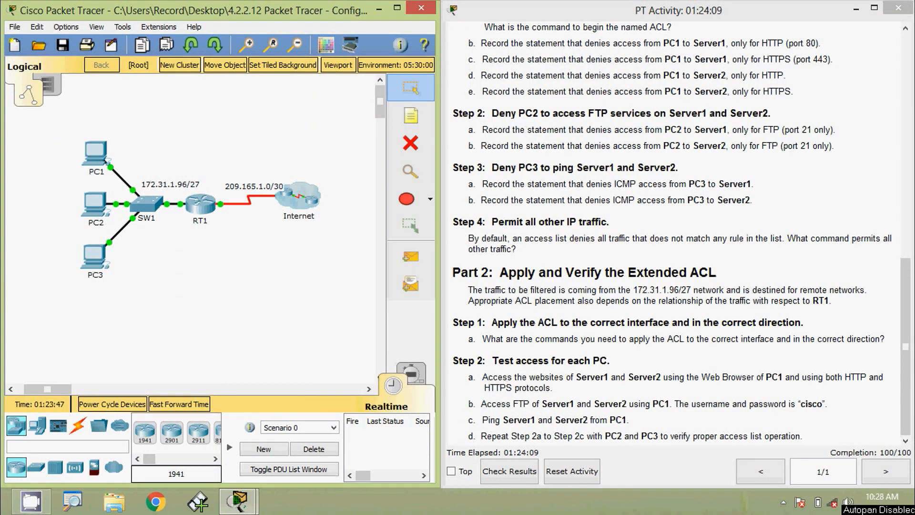
From PC2's command prompt, run ftp to 64.101.255.254, then to 64.103.255.254
click(94, 204)
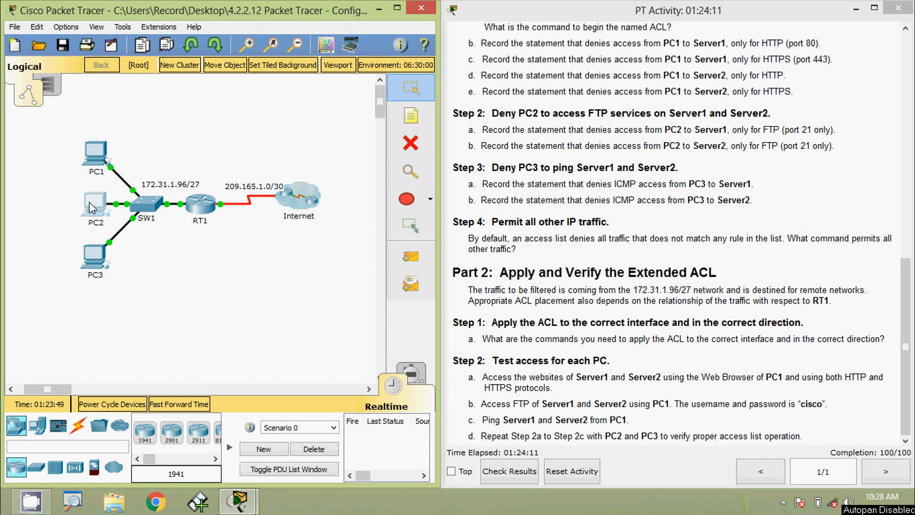
click(557, 162)
drag(472, 100, 551, 62)
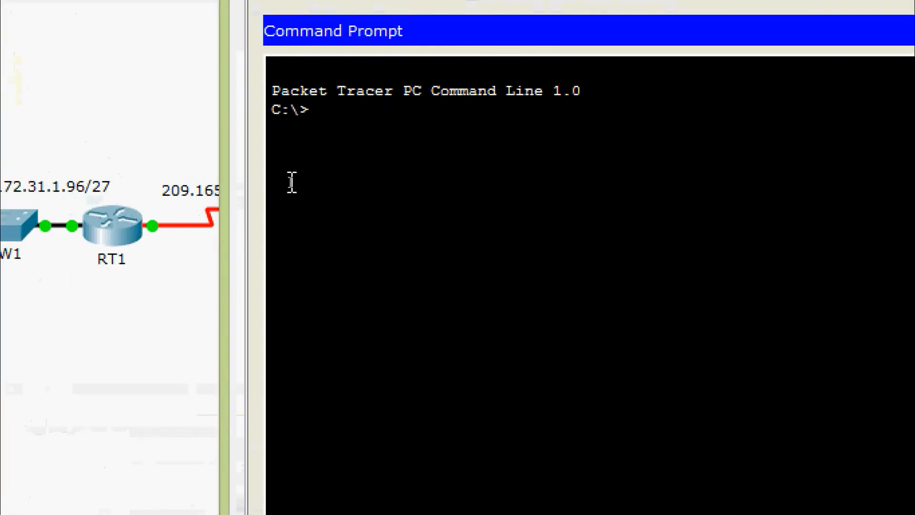
text(ftp)
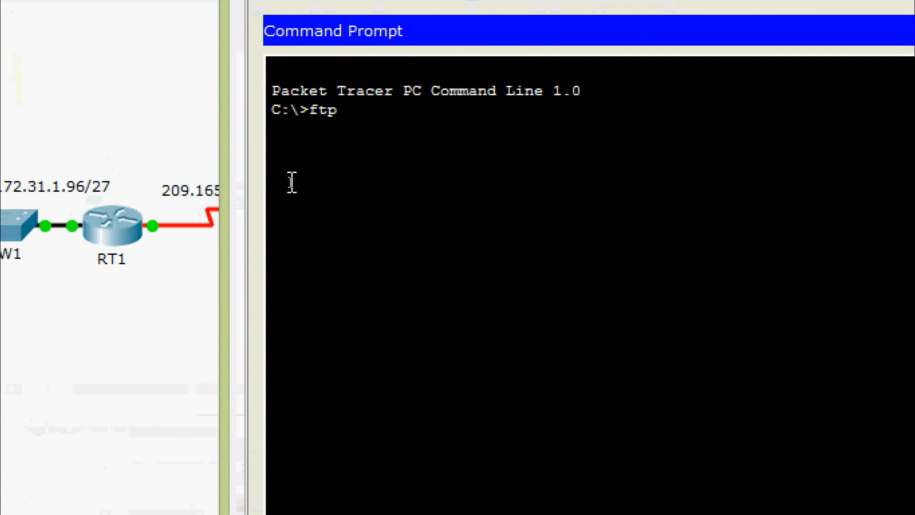
right_click(353, 112)
click(380, 158)
key(Return)
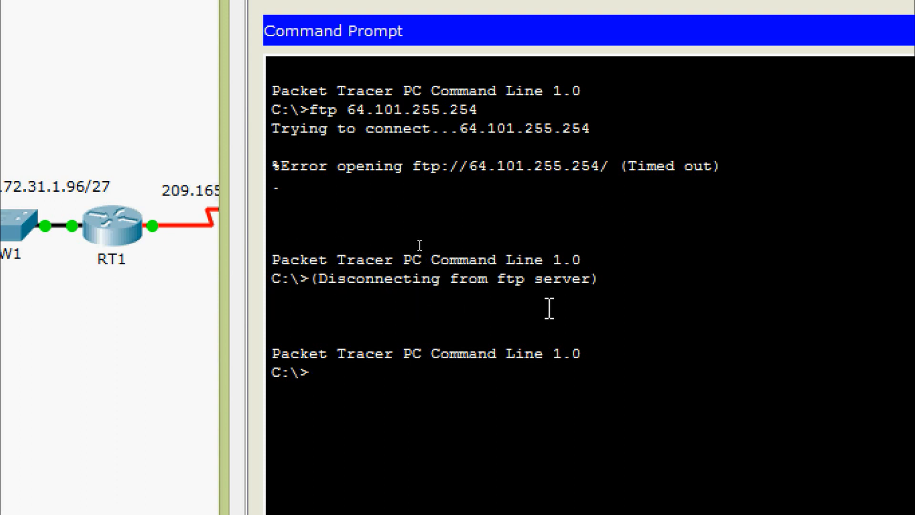
key(Up)
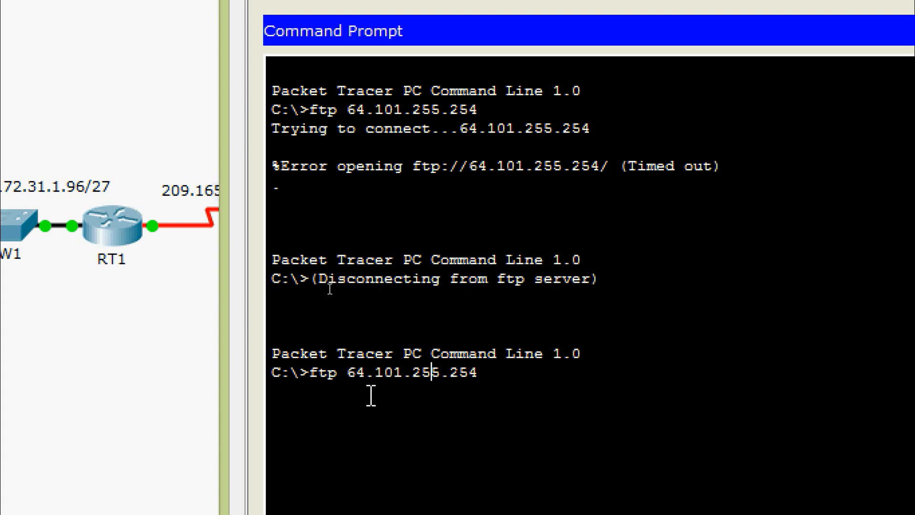
key(Left)
key(BackSpace)
text(3)
key(Return)
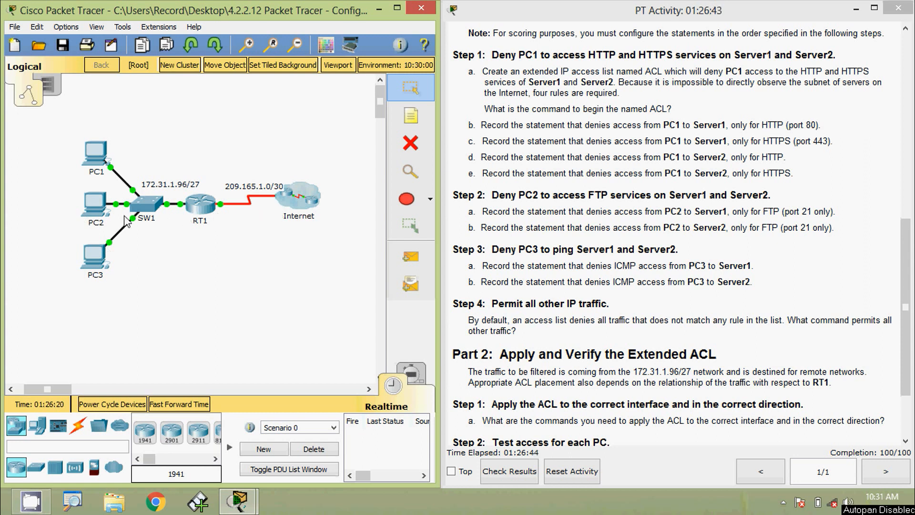
Open PC2's Command Prompt and ping Server1 at 64.101.255.254
click(95, 204)
click(543, 166)
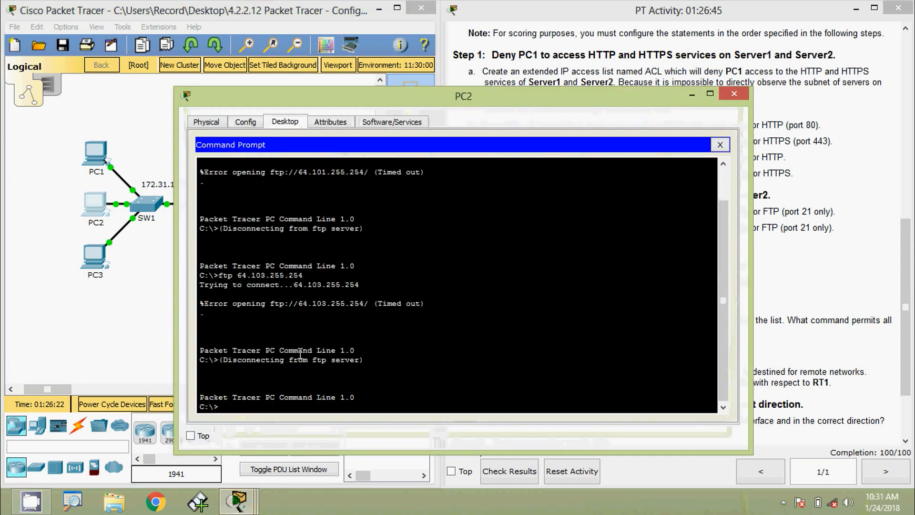
drag(321, 97, 351, 32)
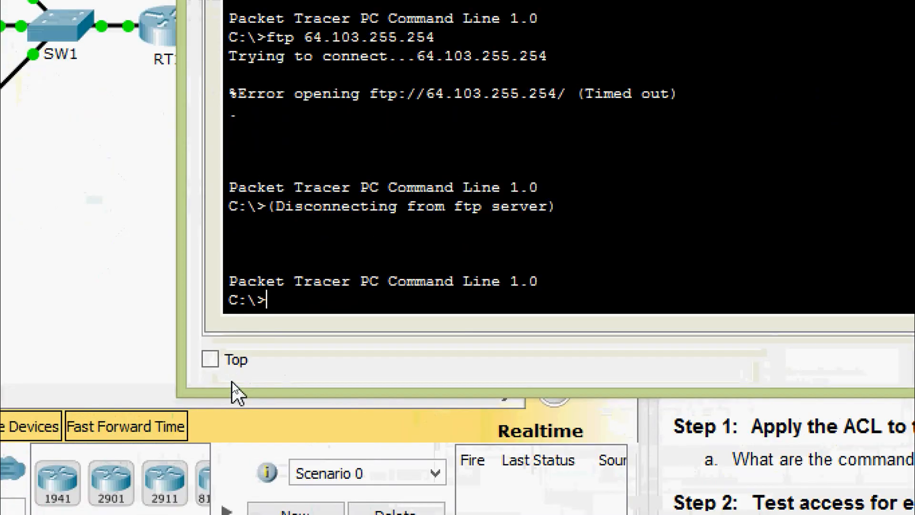
text(ping)
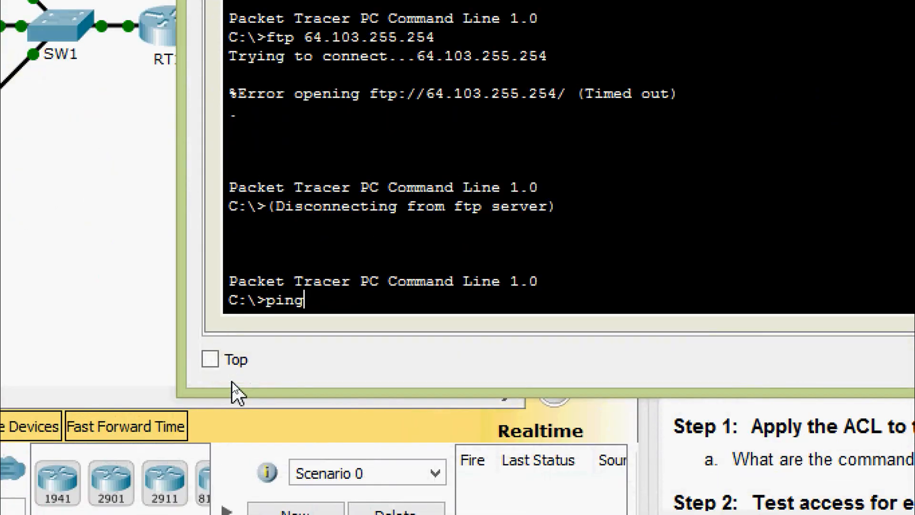
right_click(331, 306)
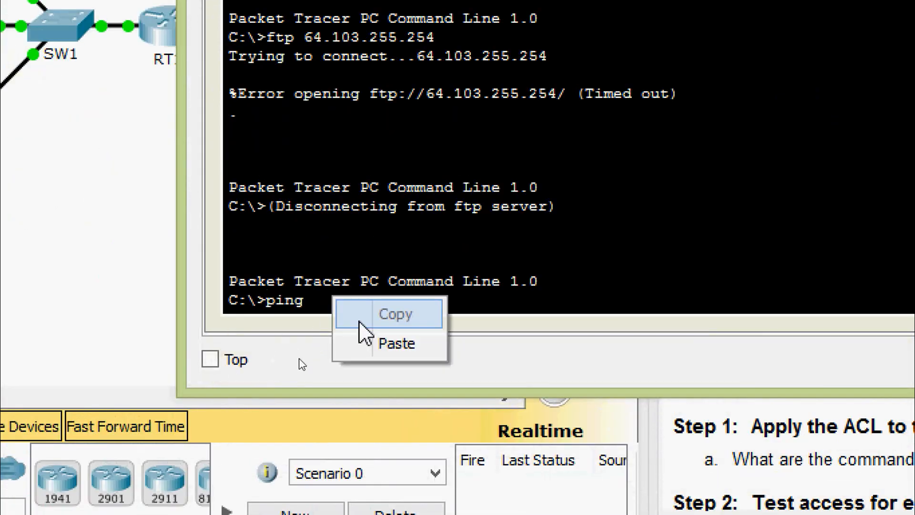
click(379, 342)
key(Return)
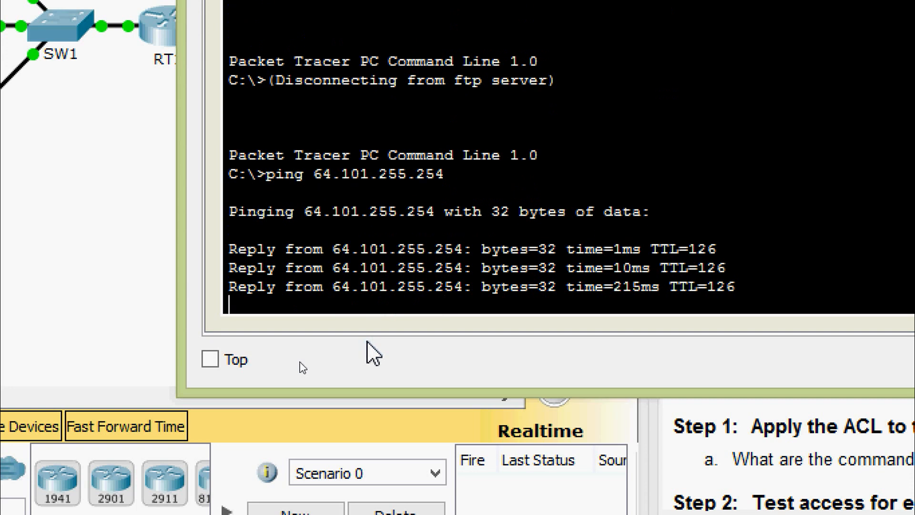
Ping Server2 at 64.103.255.254 from PC2 by editing the previous ping command
key(Up)
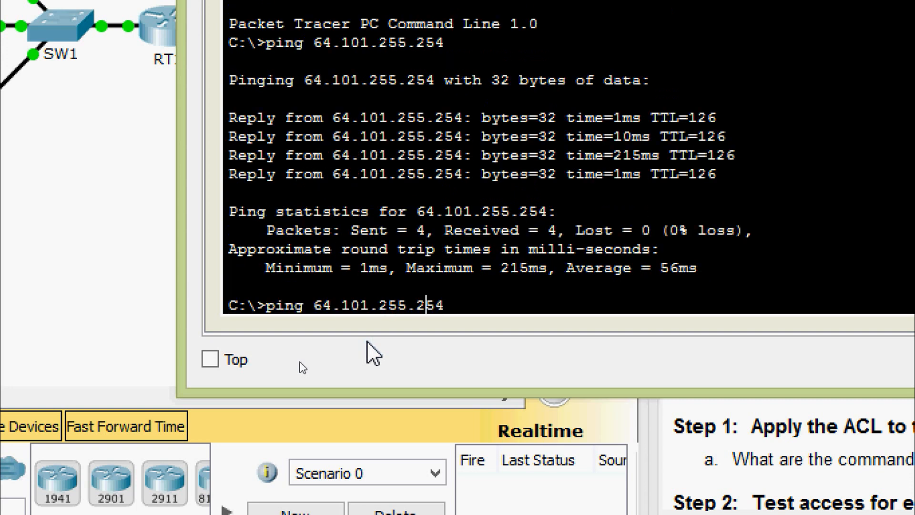
key(Left)
key(Left)
key(Left)
key(Left)
key(Left)
key(Left)
key(BackSpace)
text(3)
key(Return)
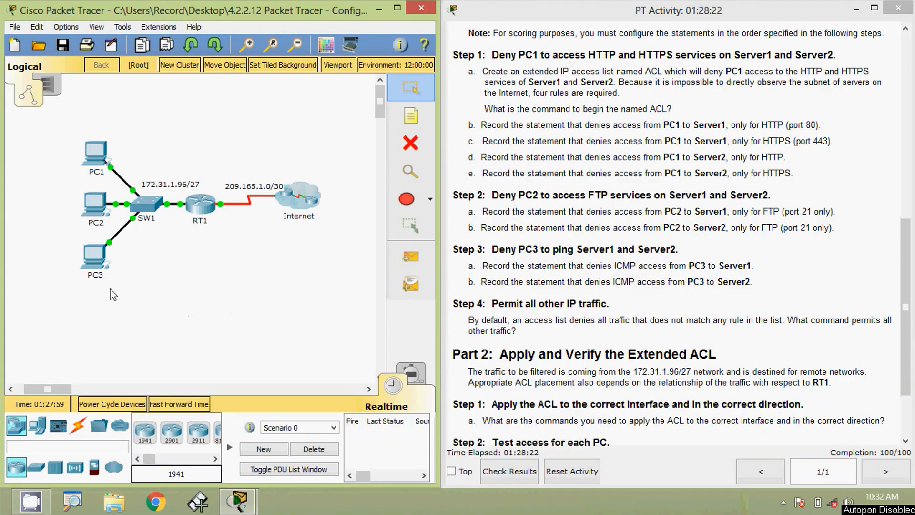
Open PC3's Web Browser and load the page at 64.101.255.254
click(98, 260)
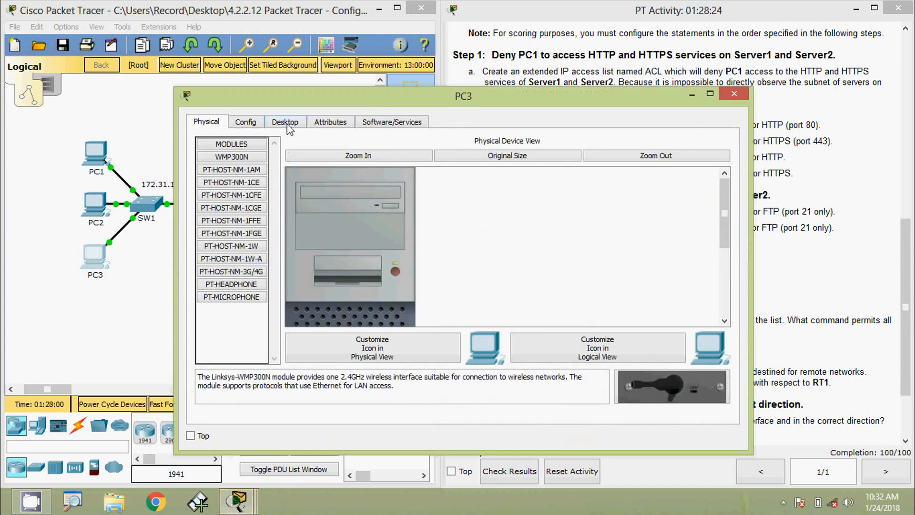
click(285, 122)
click(606, 165)
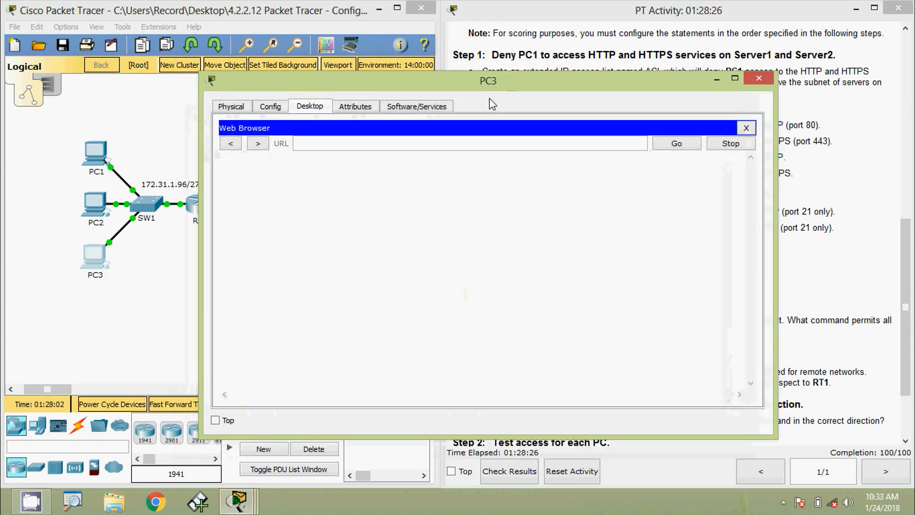
drag(453, 90, 466, 78)
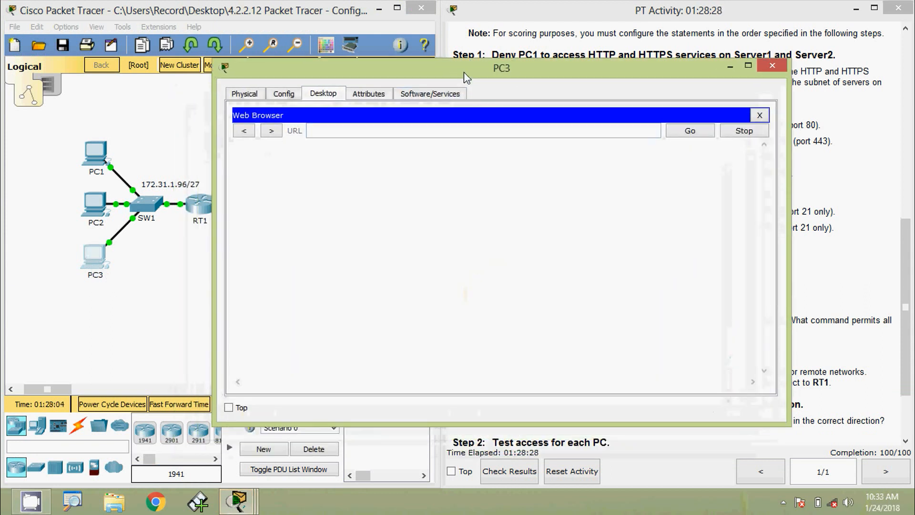
click(443, 130)
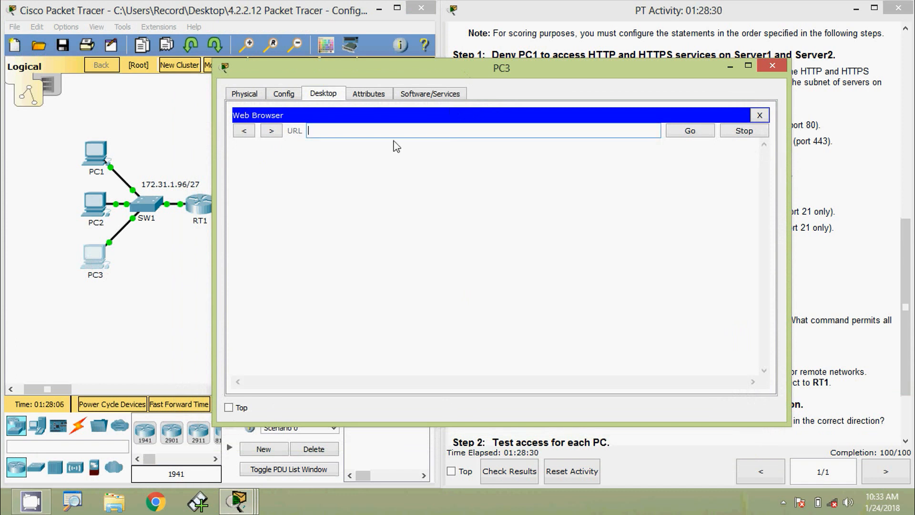
text(64.101.255.254)
click(679, 131)
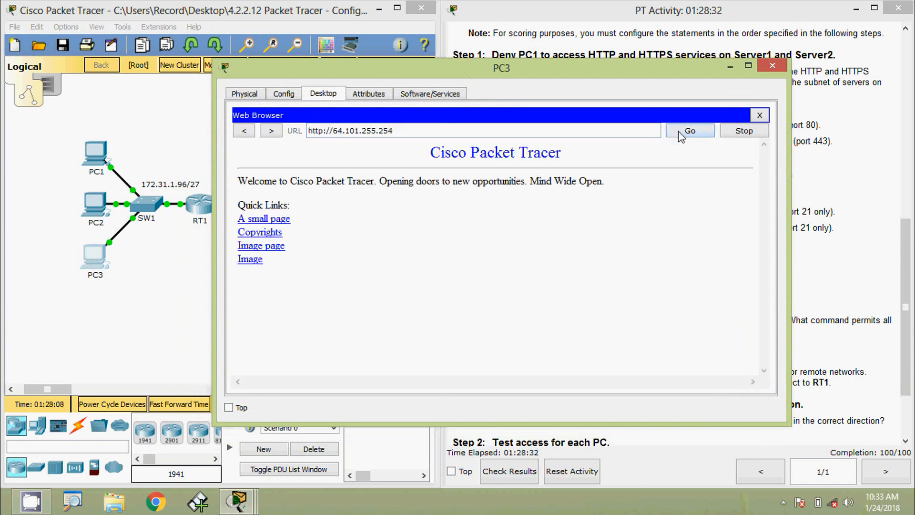
drag(393, 131, 302, 129)
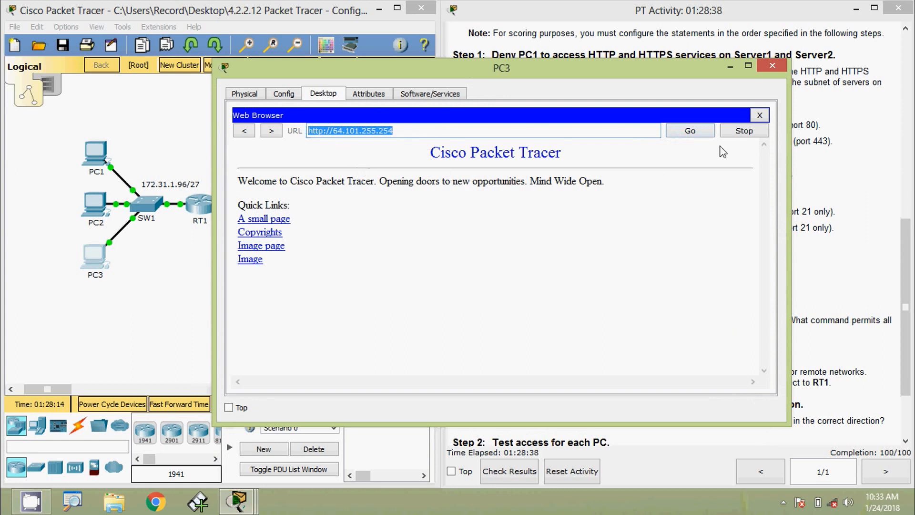
Reload 64.101.255.254 on PC3 over HTTP, then HTTPS, and copy the https URL
click(760, 115)
click(720, 153)
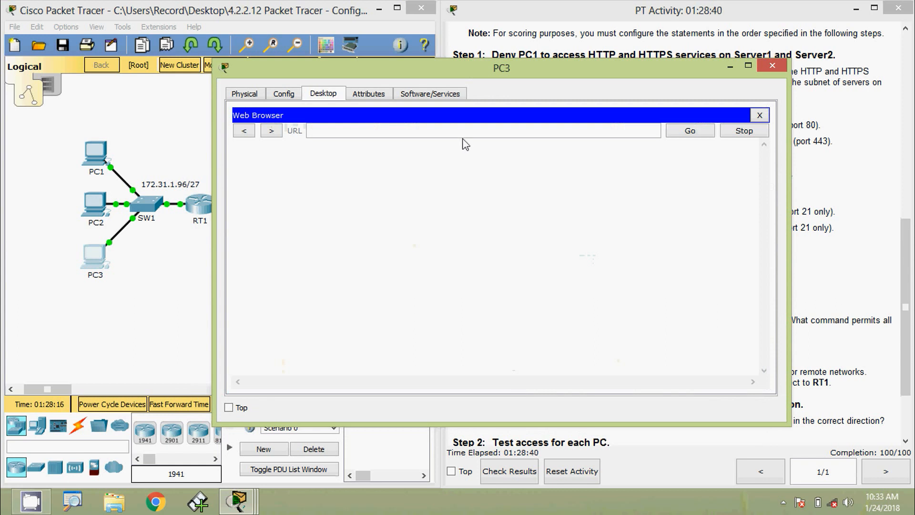
click(465, 130)
text(64.101.255.254)
click(679, 136)
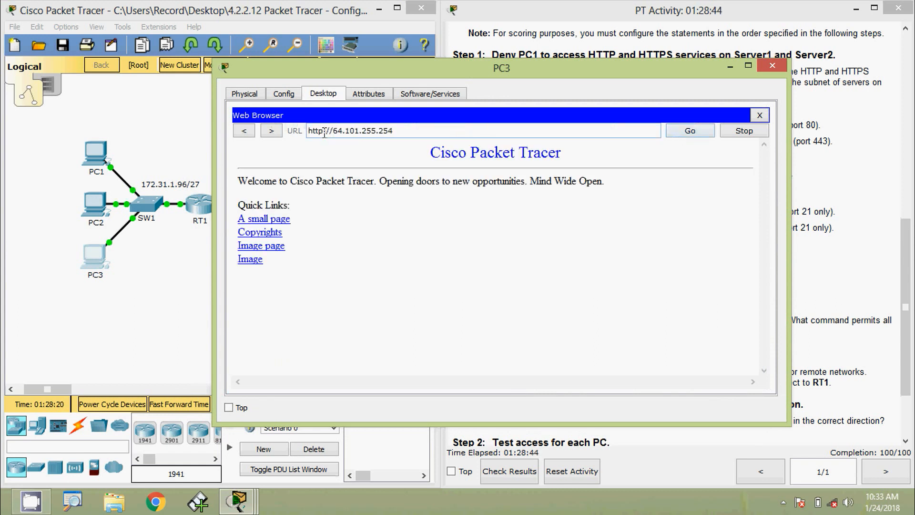
click(325, 131)
text(s)
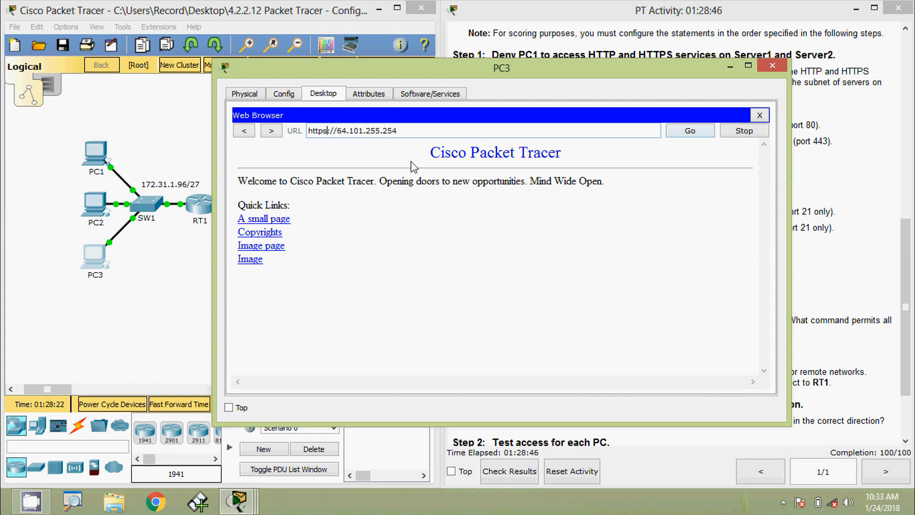
click(682, 133)
drag(411, 130, 286, 128)
key(ctrl+c)
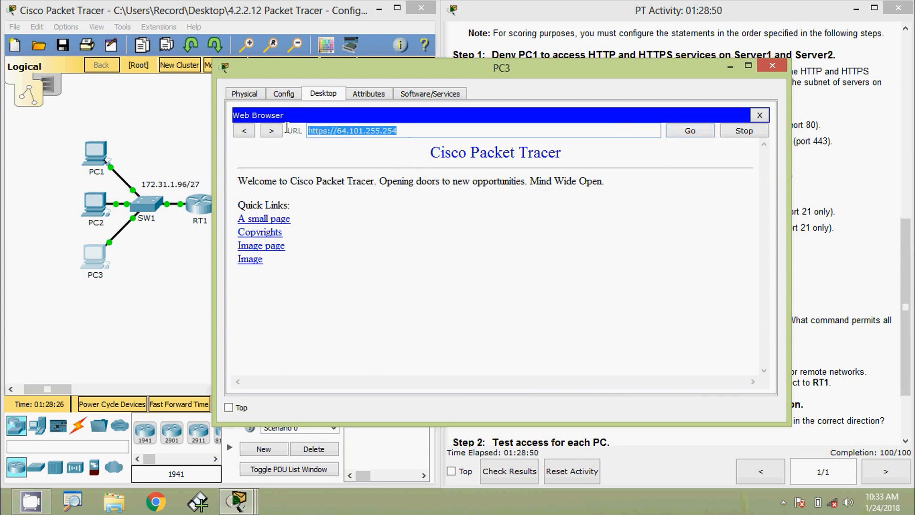
click(760, 115)
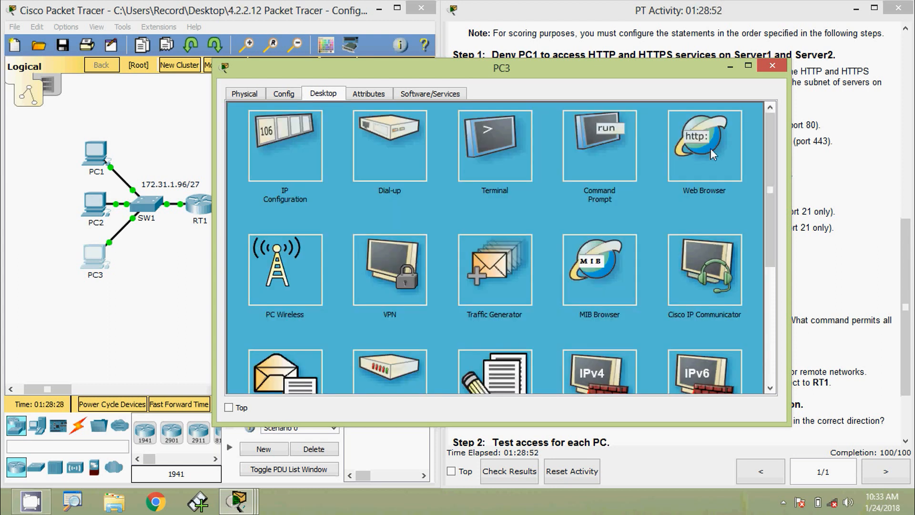
click(712, 154)
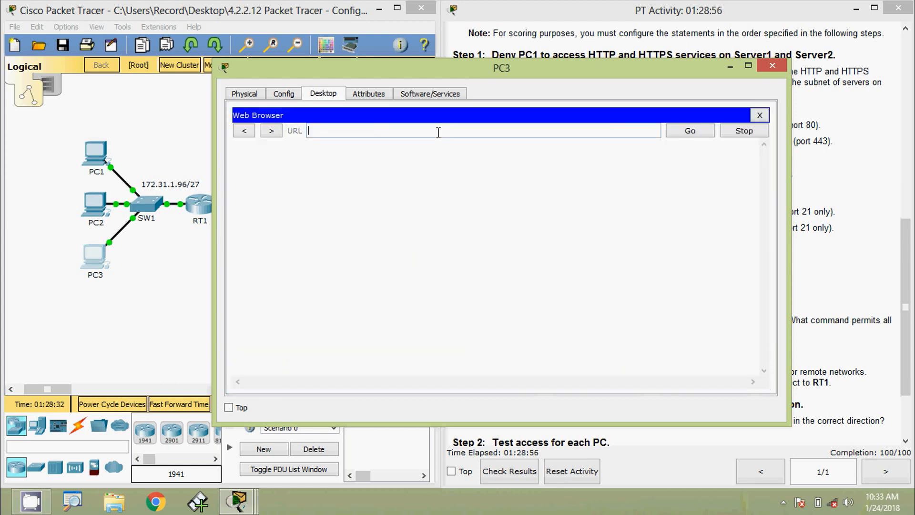
key(ctrl+v)
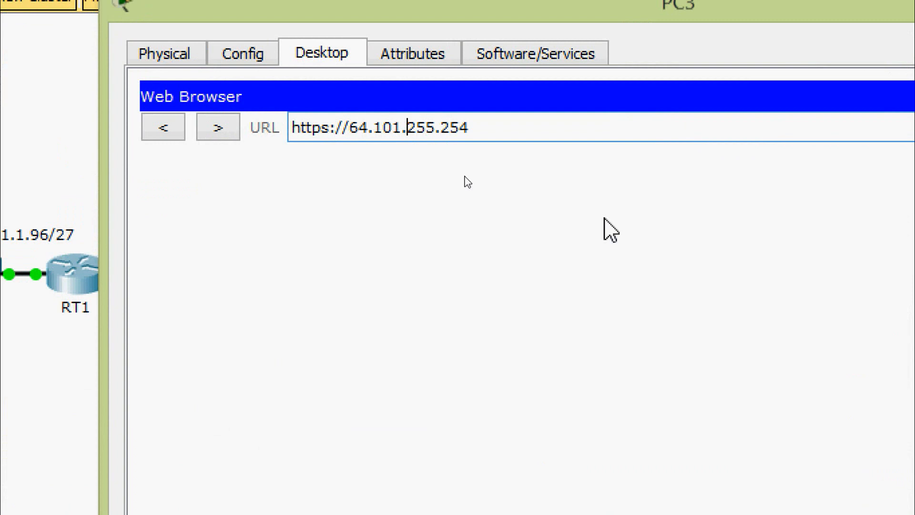
key(BackSpace)
text(3)
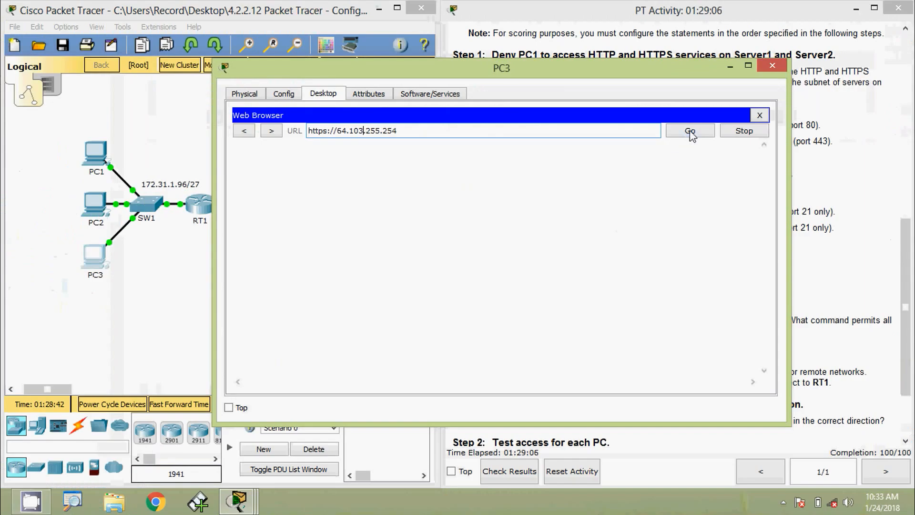
click(690, 130)
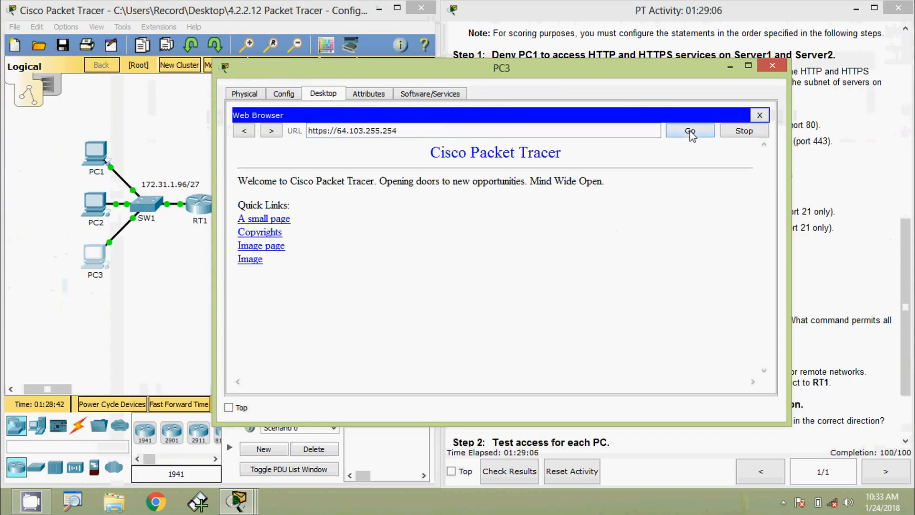
drag(422, 132, 307, 132)
key(ctrl+c)
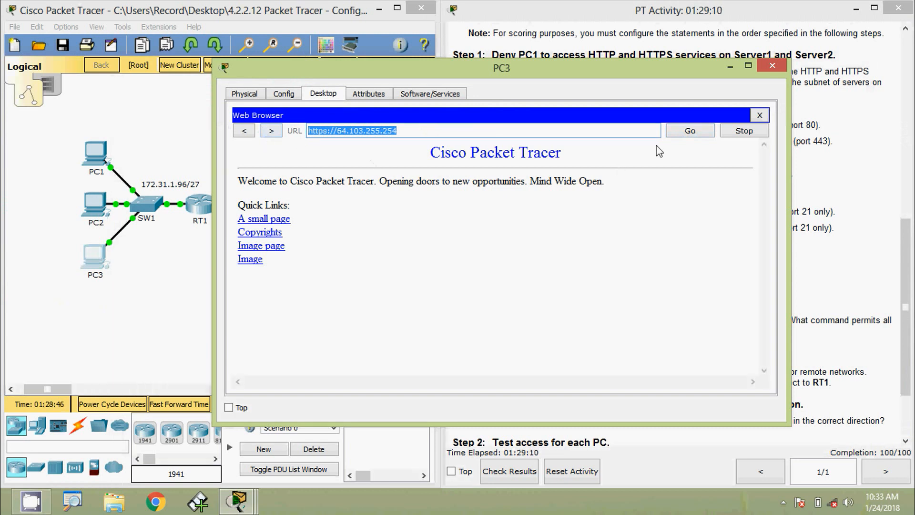
click(760, 115)
click(728, 140)
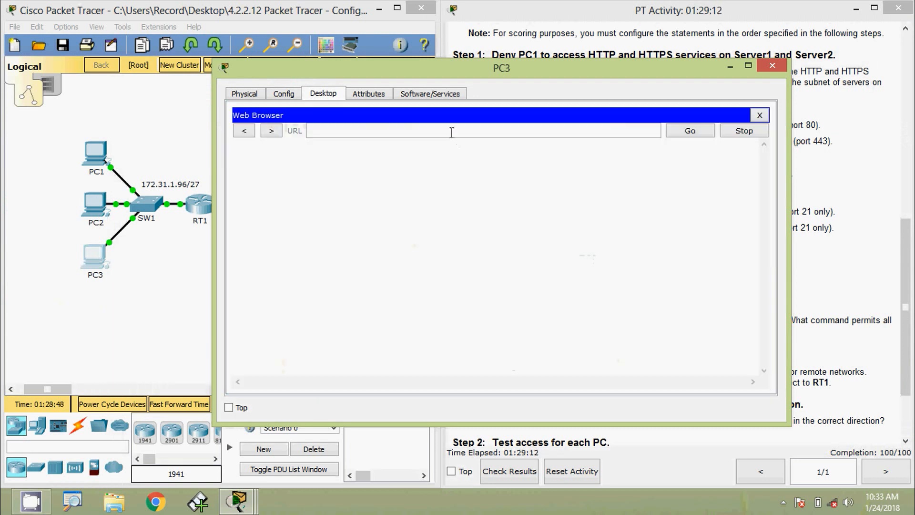
key(ctrl+v)
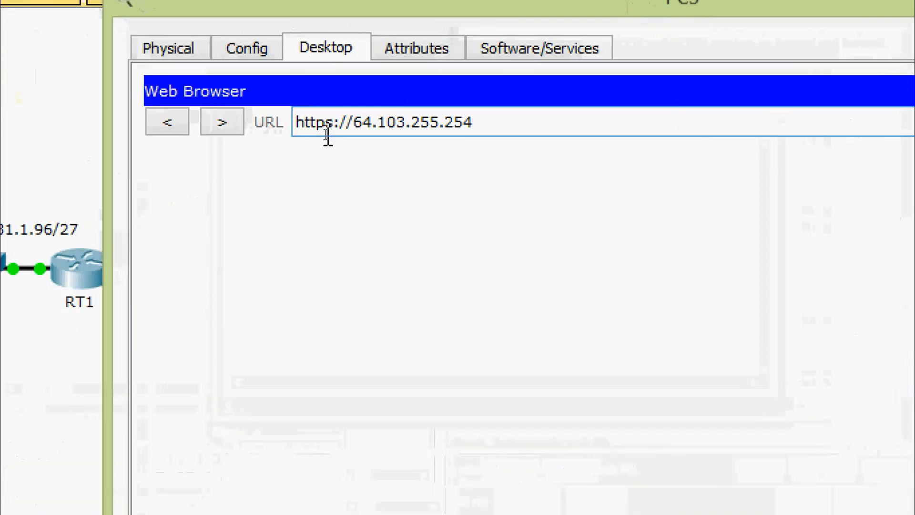
click(334, 125)
key(BackSpace)
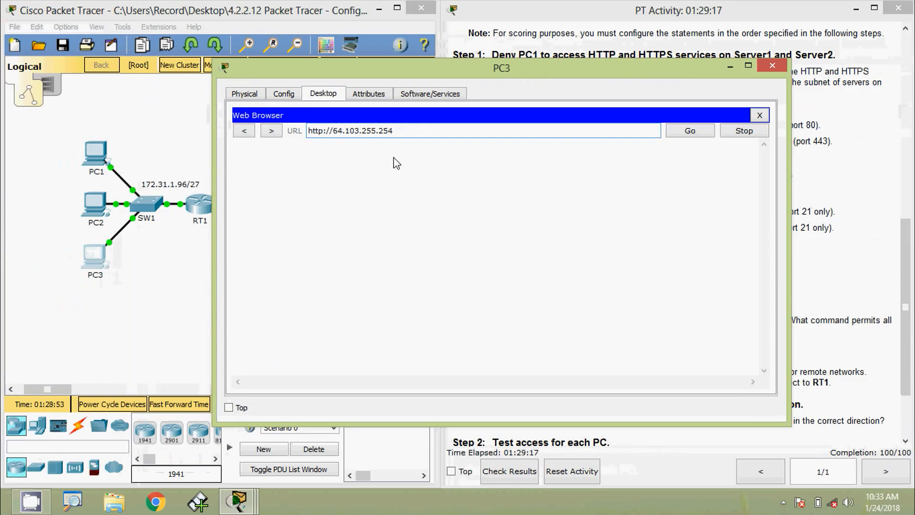
click(675, 135)
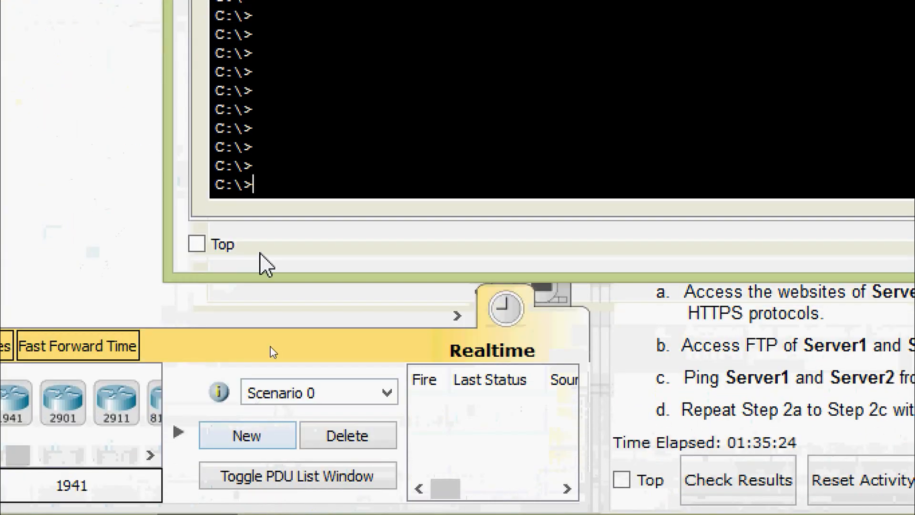
Log in by FTP from PC3 to 64.101.255.254 with the lab username and password, then quit
text(ftp)
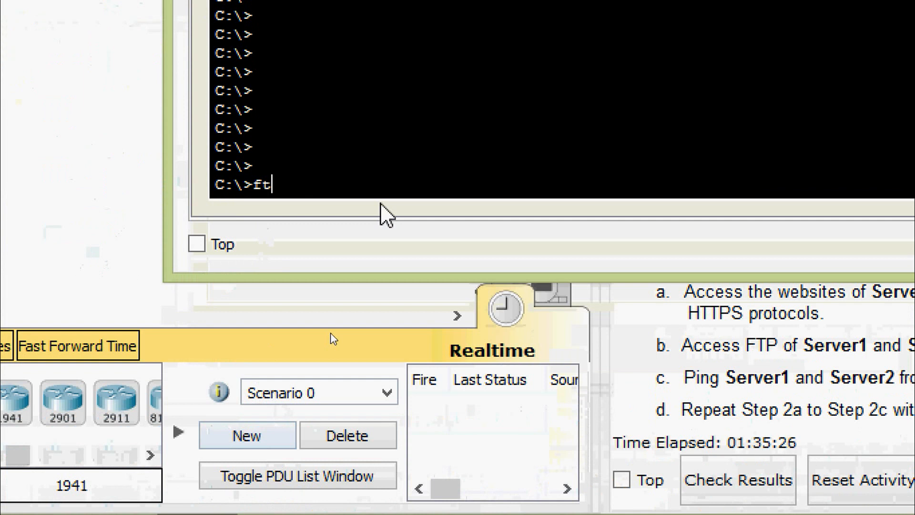
right_click(368, 192)
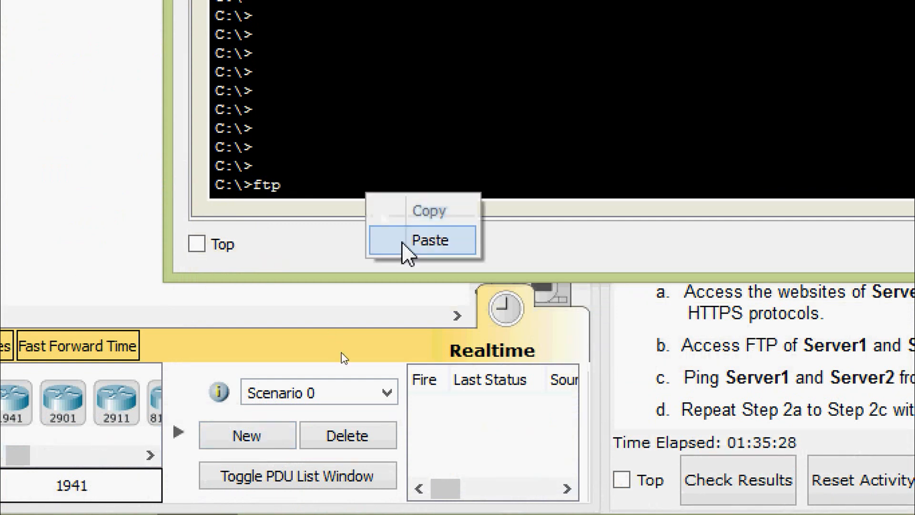
click(402, 242)
key(Return)
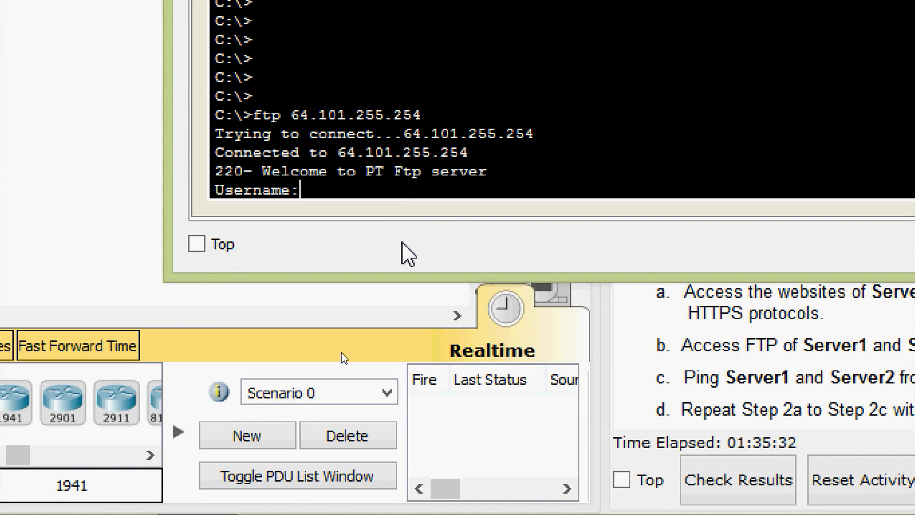
text(cisco)
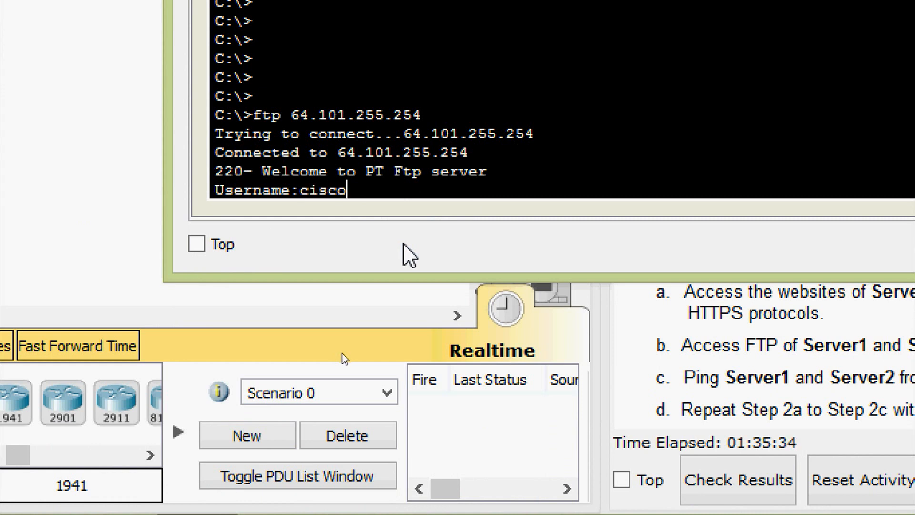
key(Return)
text(cisco)
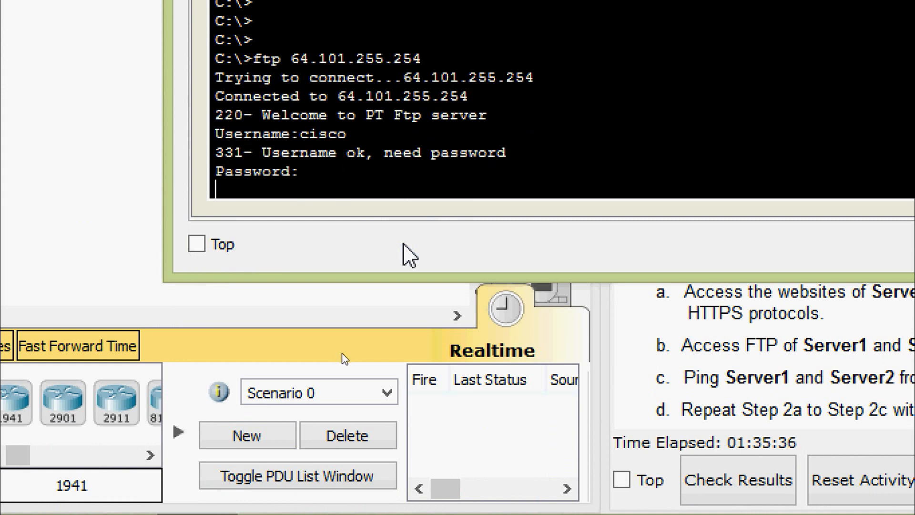
key(Return)
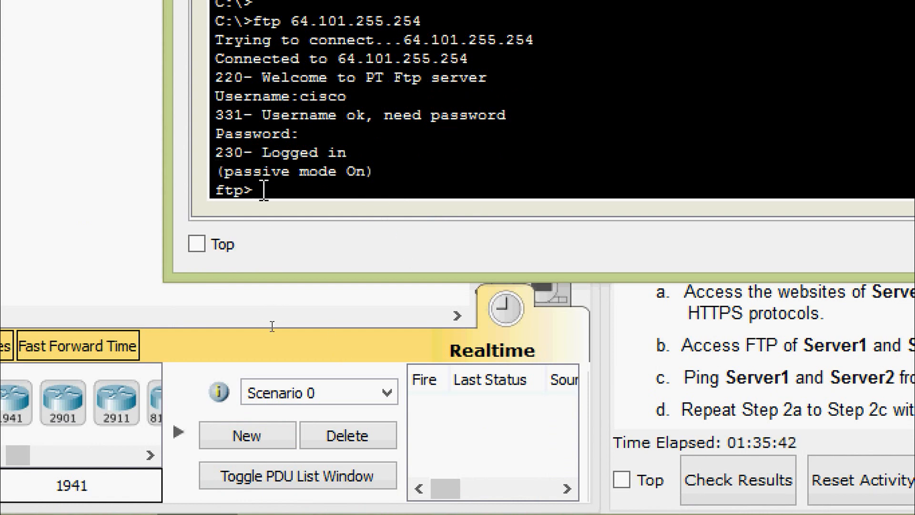
text(quit)
key(Return)
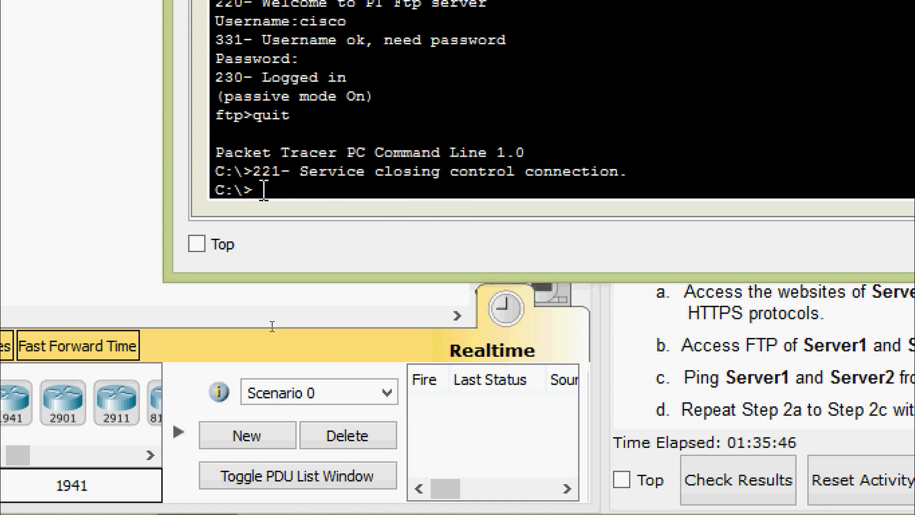
Log in by FTP from PC3 to 64.103.255.254 with the same username and password
text(ftp)
right_click(316, 189)
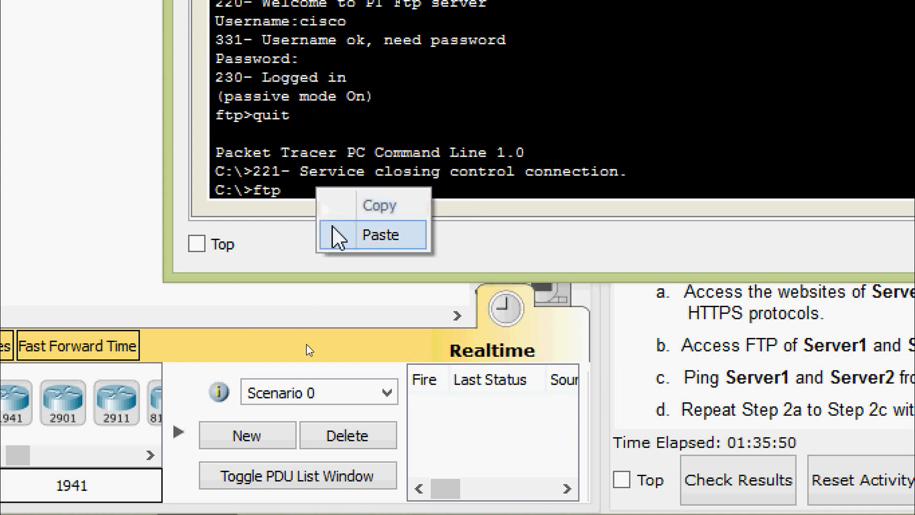
click(394, 235)
key(Left)
key(Left)
key(Left)
key(Left)
key(Left)
key(Left)
key(Left)
key(Left)
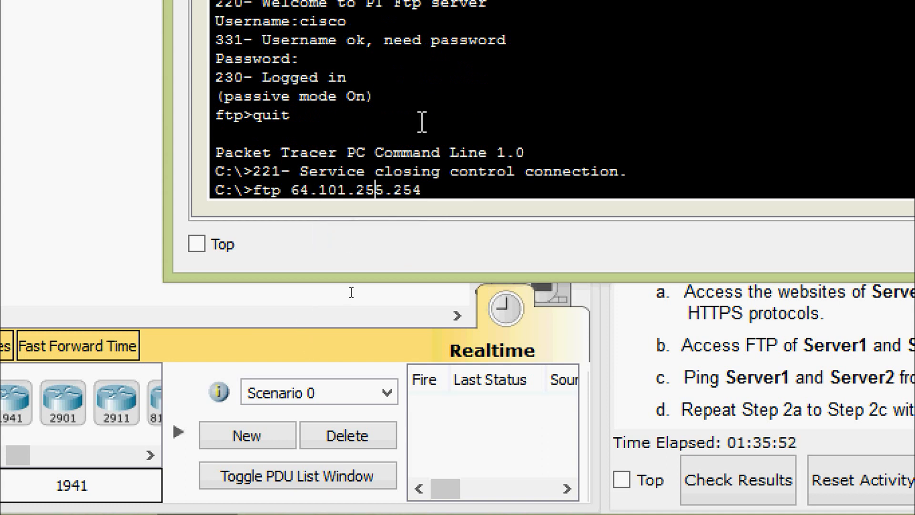
key(BackSpace)
text(3)
key(Return)
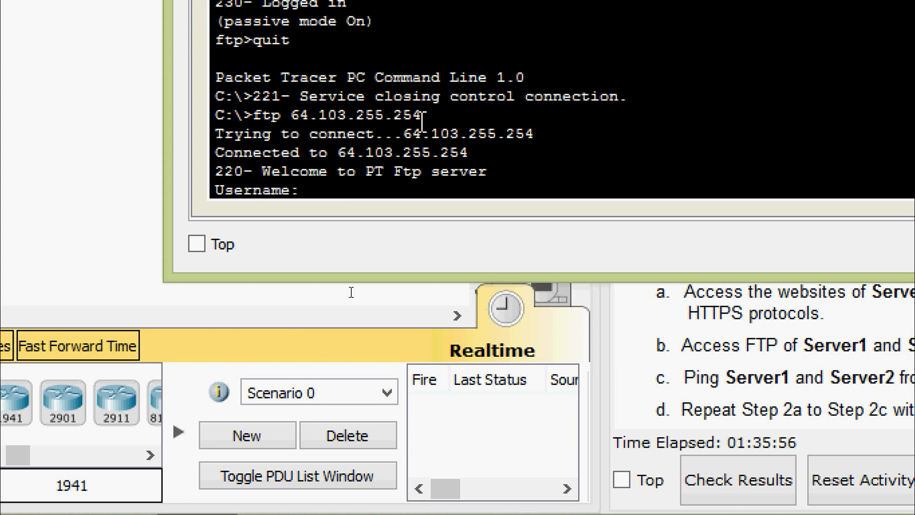
text(cisco)
key(Return)
text(cisco)
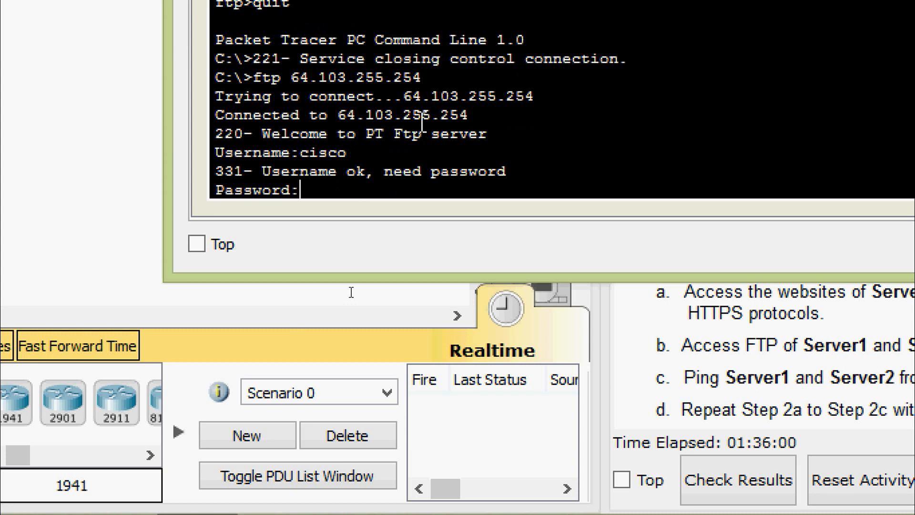
key(Return)
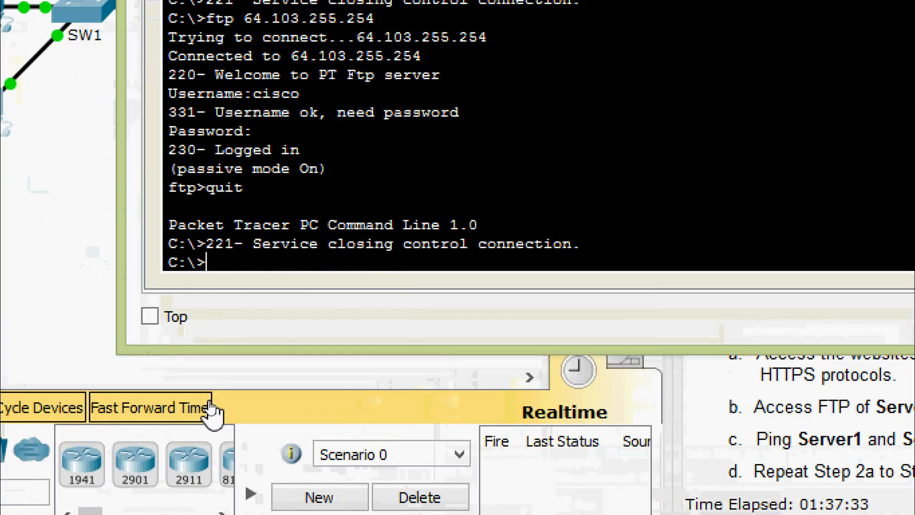
Ping Server1 at 64.101.255.254 from PC3's Command Prompt
text(ping)
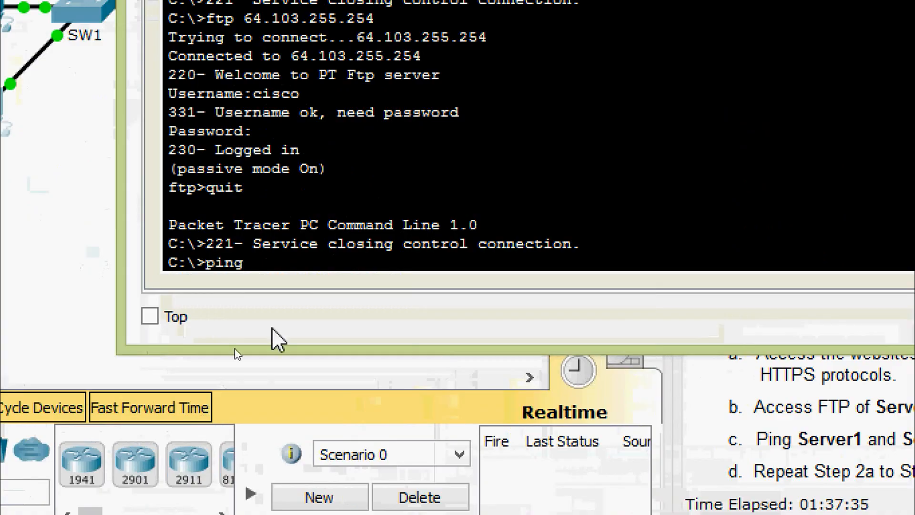
right_click(263, 262)
click(293, 311)
key(Return)
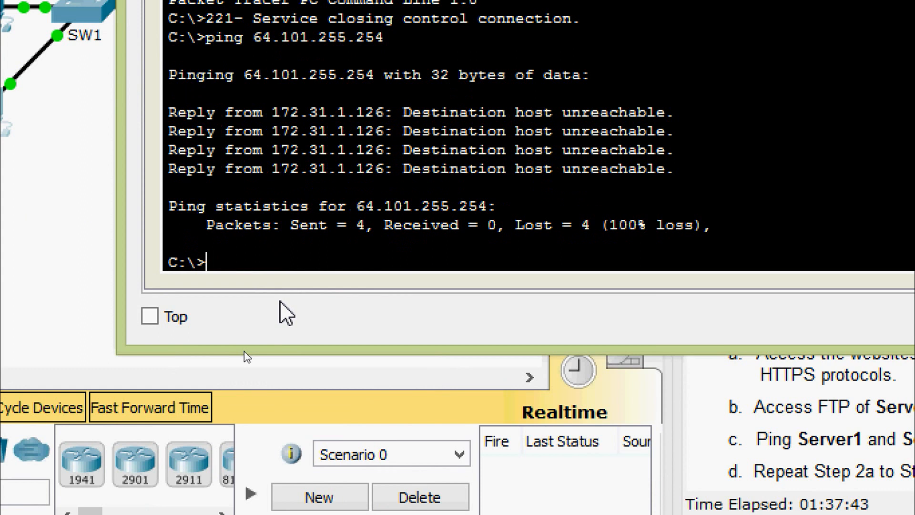
Ping Server2 at 64.103.255.254 from PC3 by editing the previous command
key(Up)
key(Left)
key(Left)
key(Left)
key(Left)
key(Left)
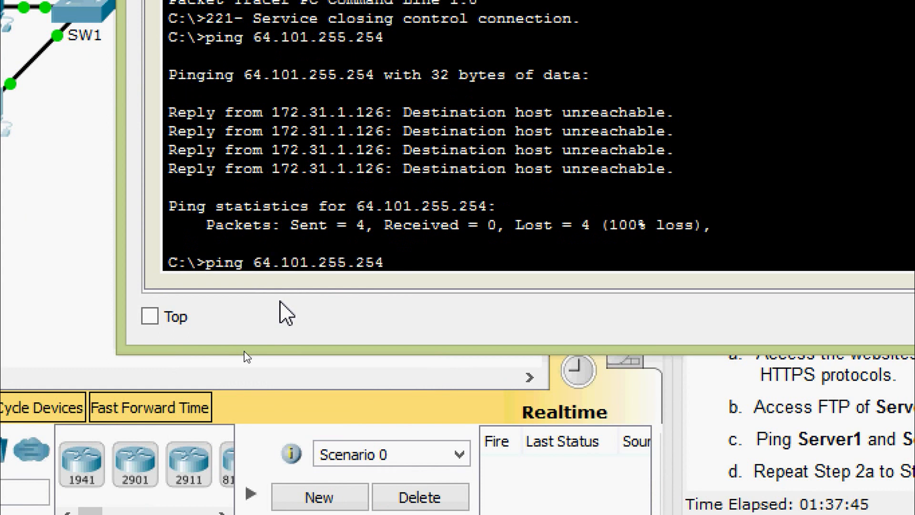
key(Left)
key(Left)
key(Left)
key(BackSpace)
text(3)
key(Return)
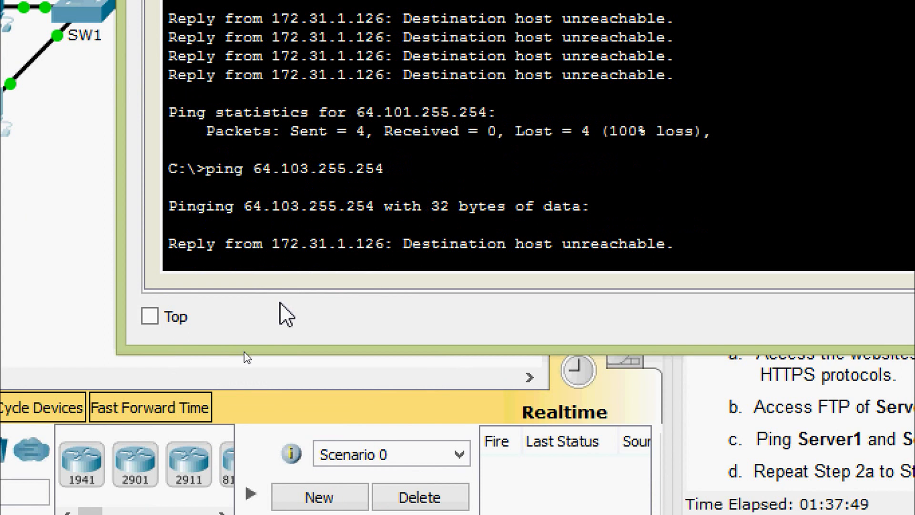